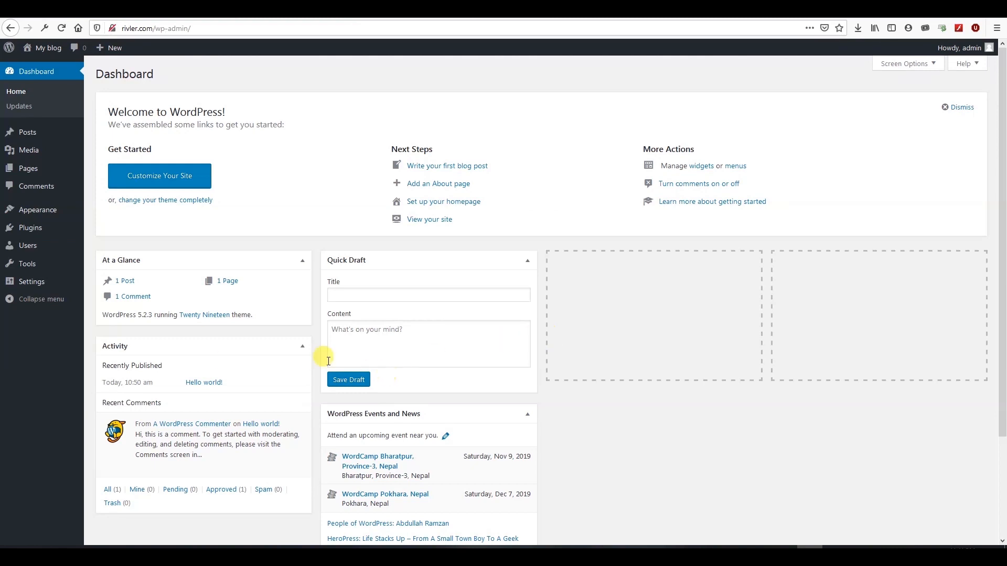
Open the live blog in a separate browser tab and return to the dashboard
mouse_move(167, 450)
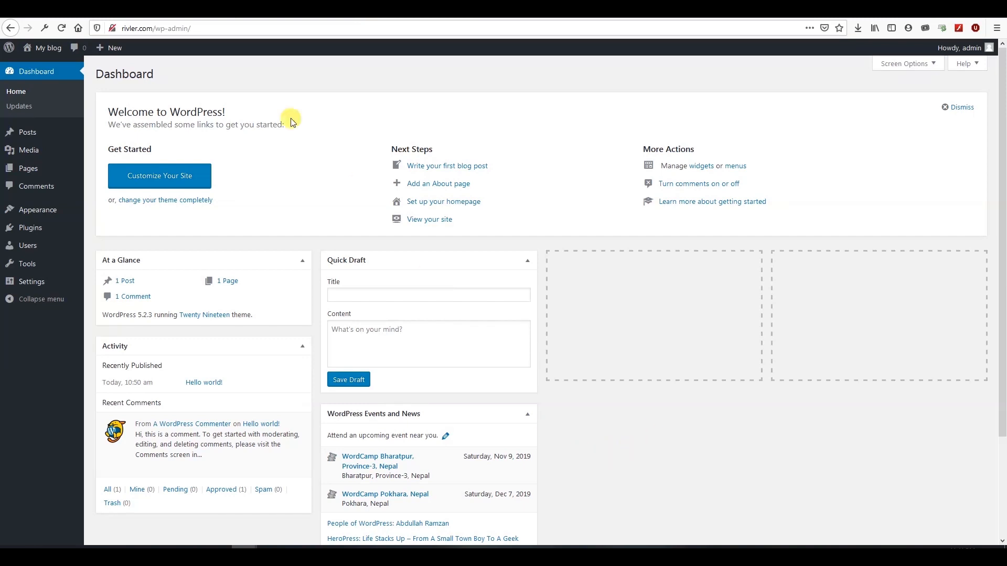
mouse_move(47, 49)
right_click(54, 69)
left_click(79, 74)
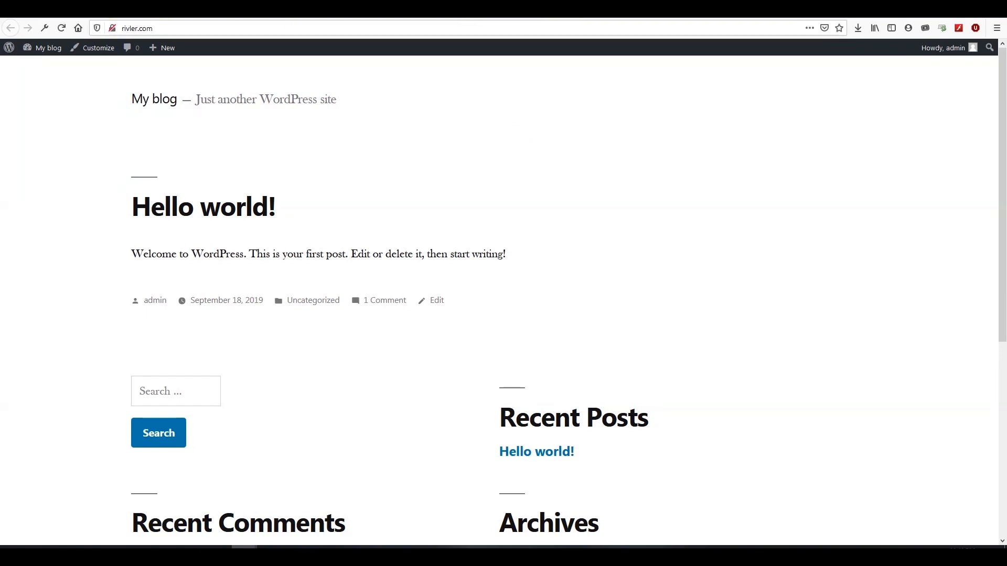
key("ctrl+shift+Tab")
key("ctrl+Tab")
left_click(276, 12)
Open the General Settings and compare the site title with the header on the live site
mouse_move(47, 284)
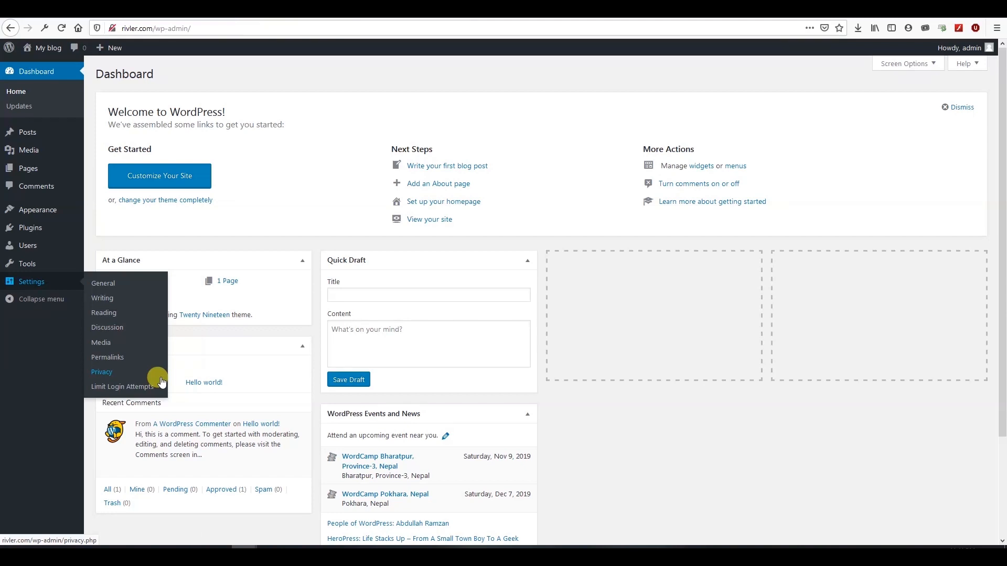
left_click(105, 286)
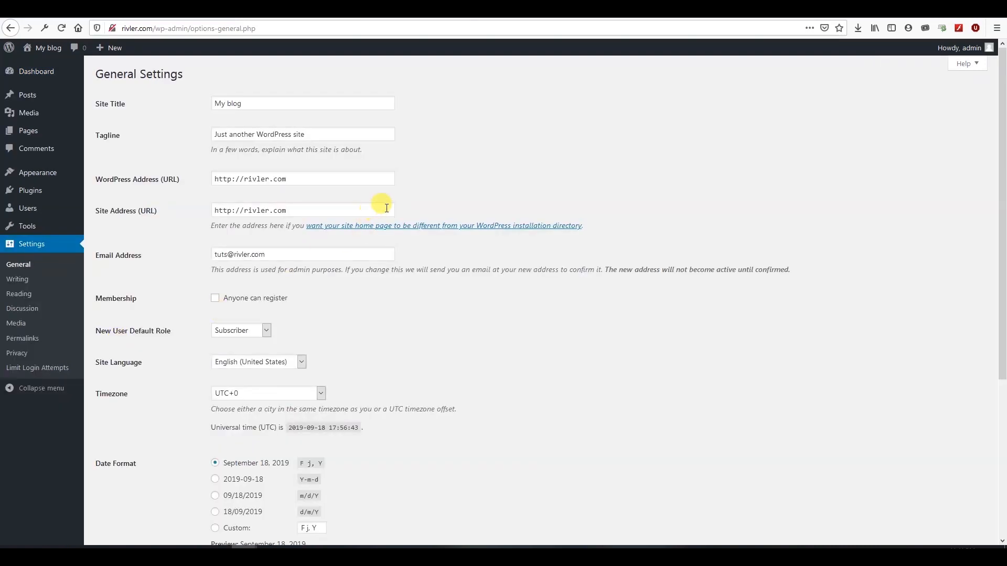
left_click_drag(283, 106, 215, 100)
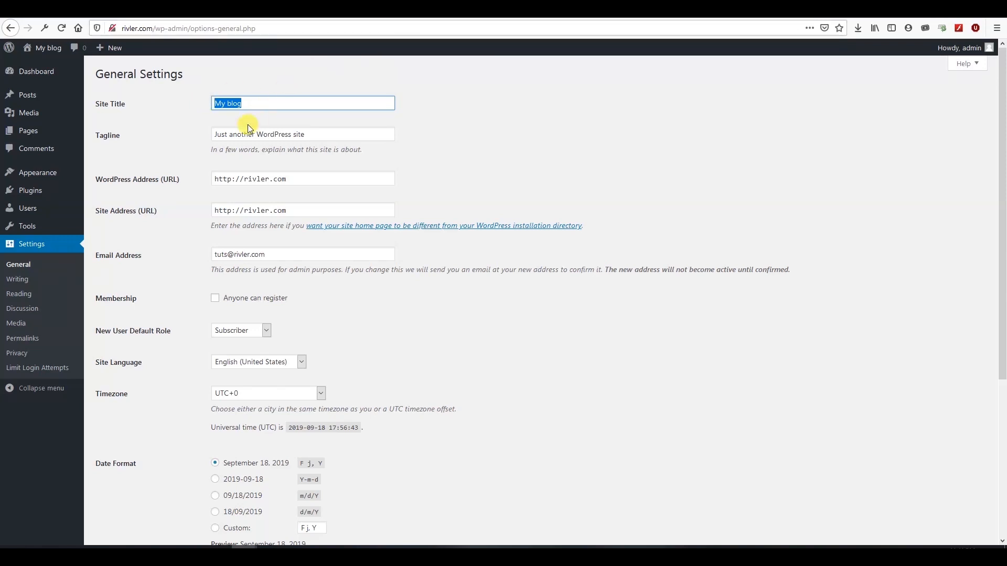
left_click(420, 10)
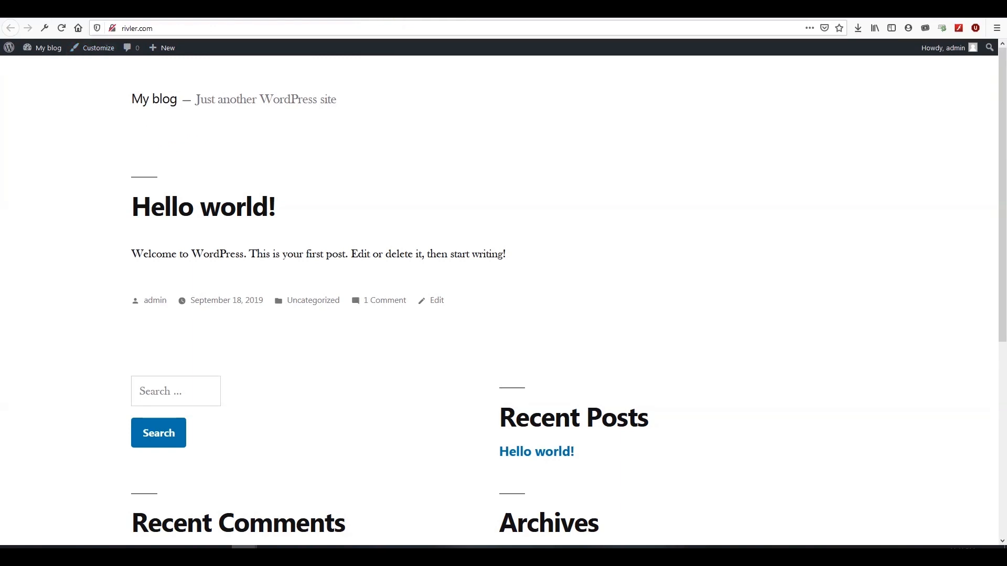
left_click(288, 10)
left_click(257, 103)
triple_click(256, 105)
type("Thi")
key("BackSpace")
key("BackSpace")
key("BackSpace")
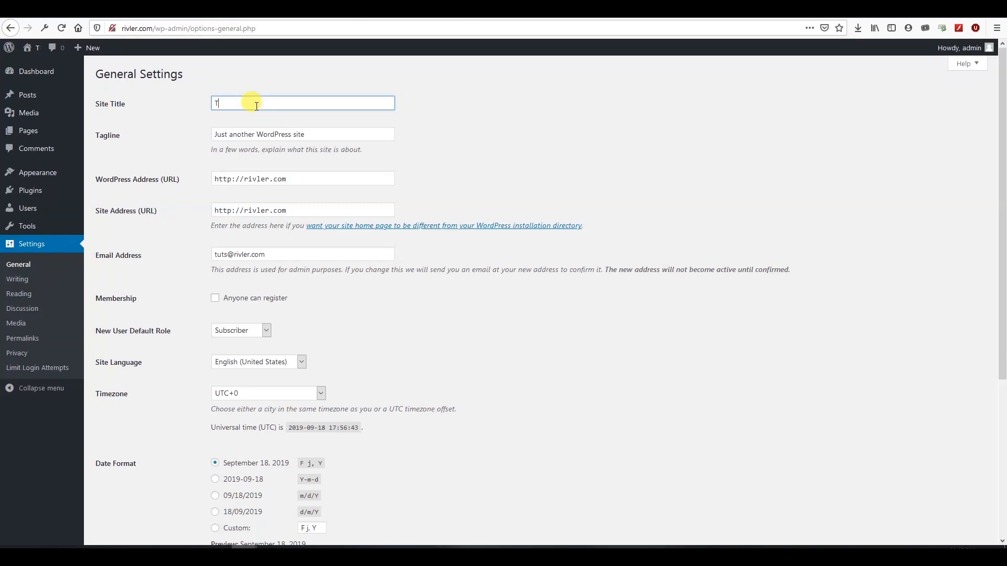
type("Tuts")
left_click(246, 131)
triple_click(247, 131)
type("de")
key("BackSpace")
key("BackSpace")
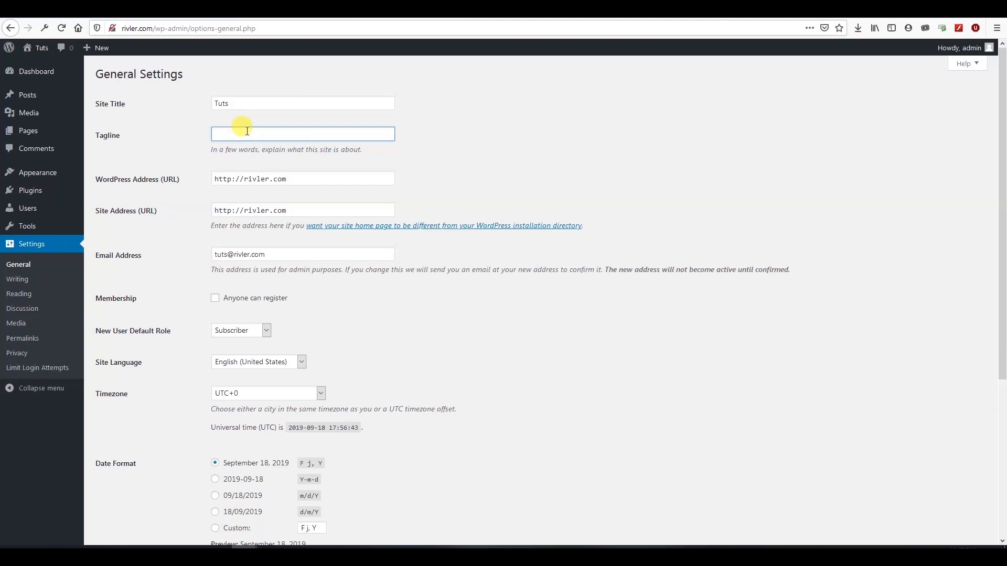
Set the site title to "Reliable Webguy" and the tagline to "Demo site"
left_click_drag(255, 107, 181, 100)
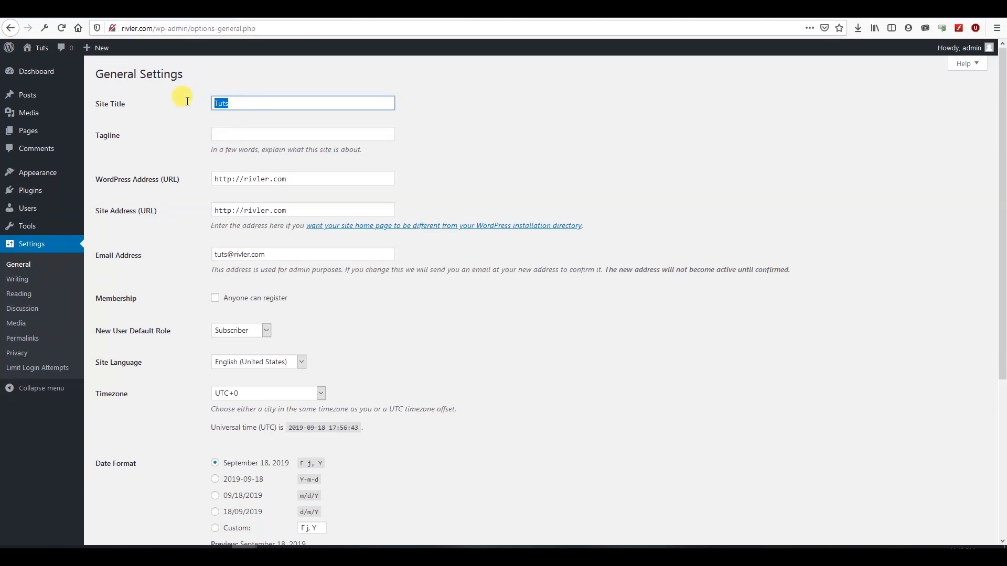
type("Reliable Webguys")
key("BackSpace")
key("Tab")
type("Demo site")
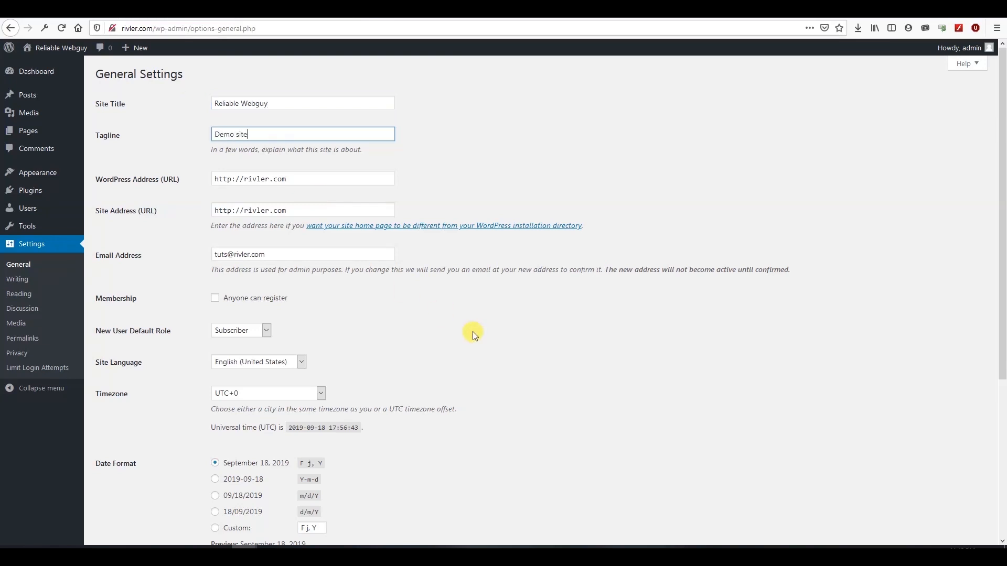
Save the general settings and reload the live site to check its title and tagline
scroll(485, 335, "down", 5)
left_click(123, 491)
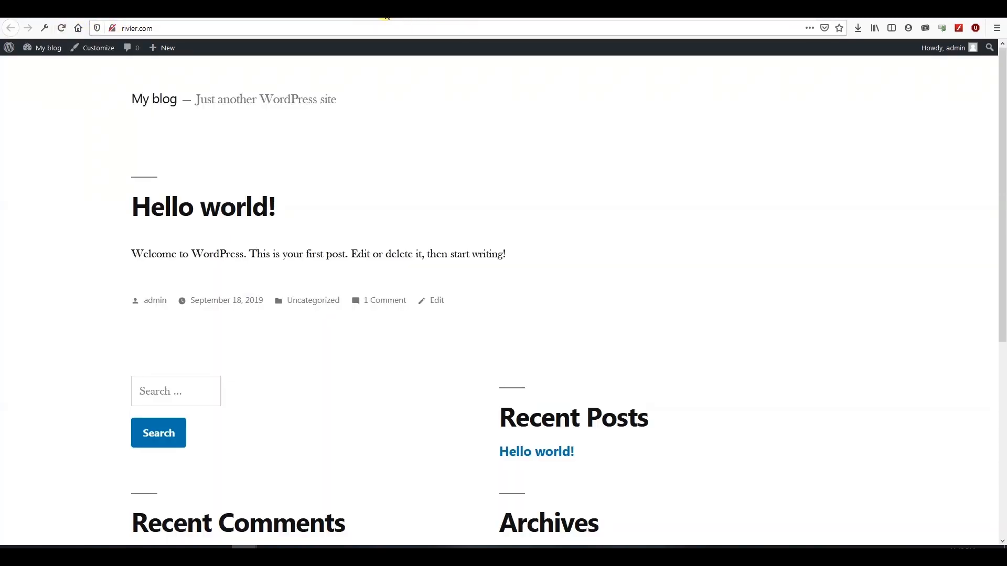
left_click(60, 27)
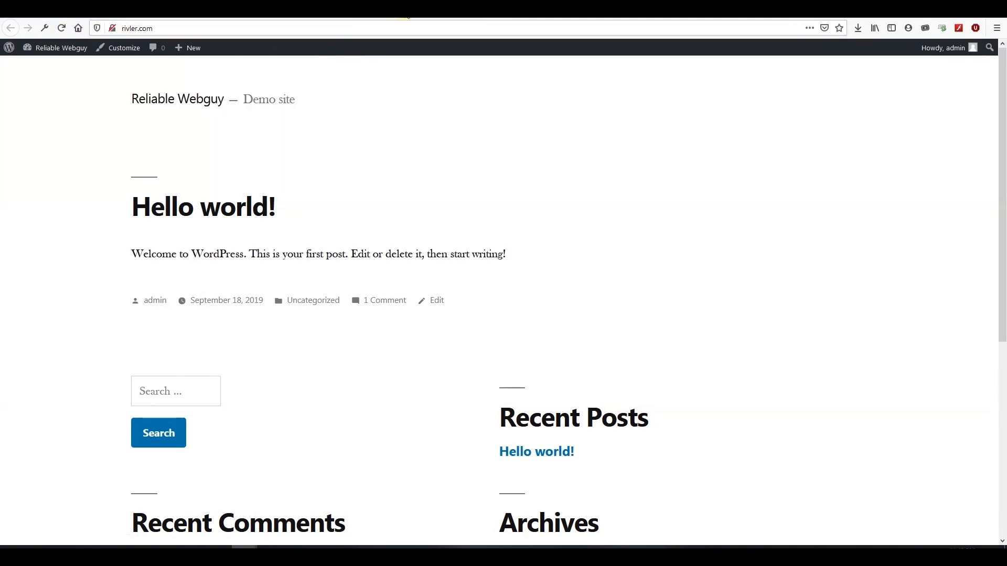
left_click(293, 9)
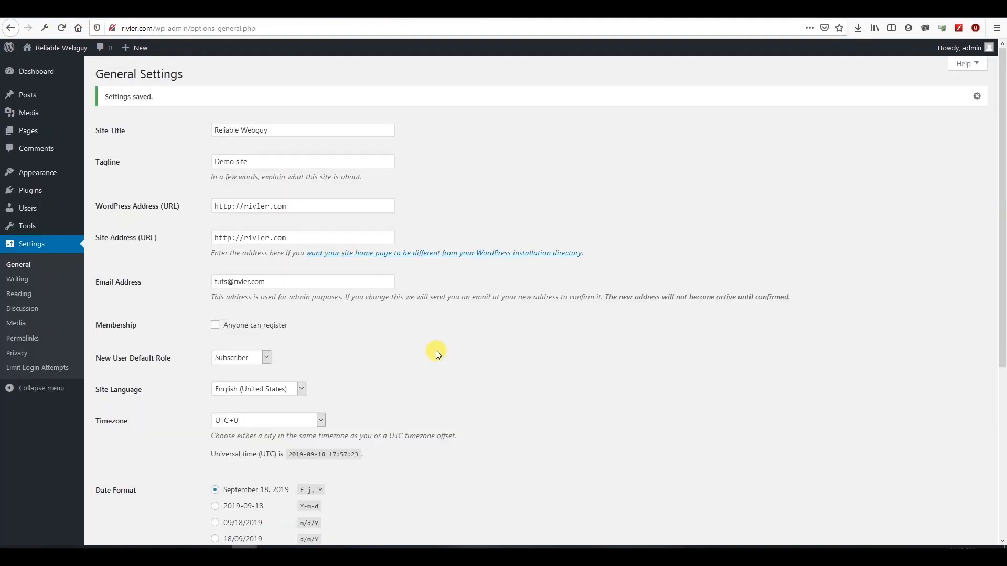
Review the open registration option and the default roles available for new users in the General Settings
scroll(435, 353, "down", 2)
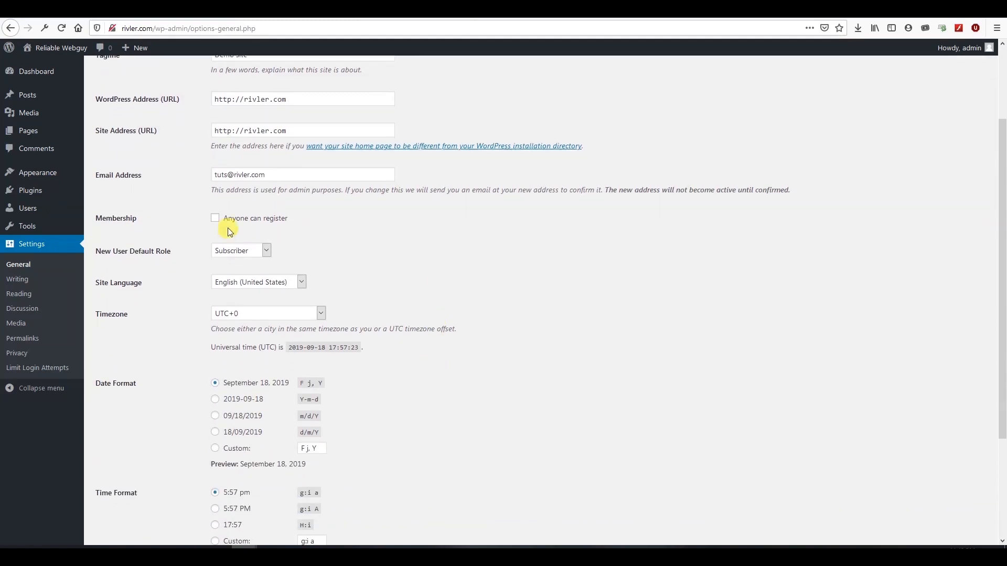
left_click(237, 219)
left_click(229, 219)
left_click(226, 250)
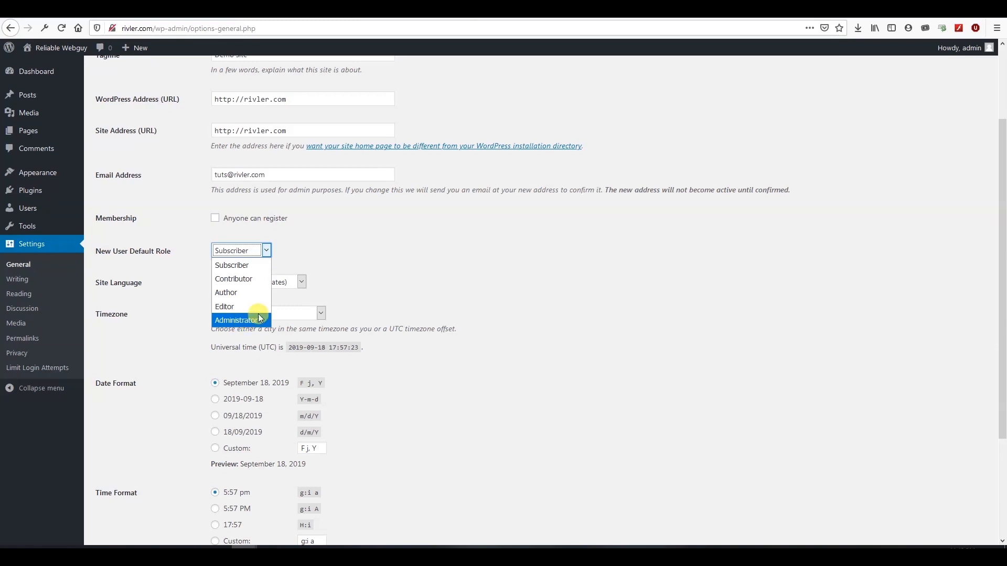
left_click(337, 262)
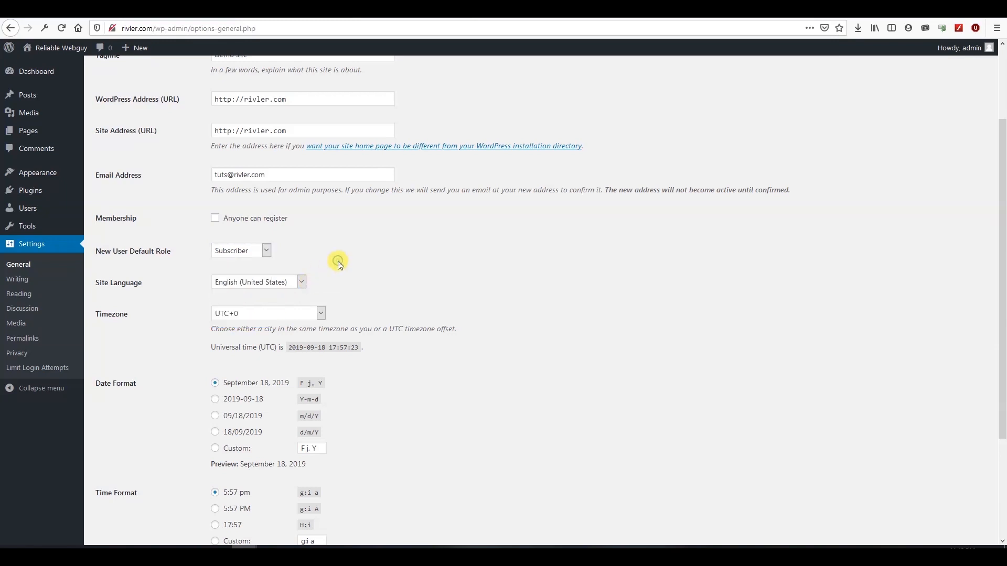
Review the available site languages and timezone choices in the General Settings
left_click(300, 286)
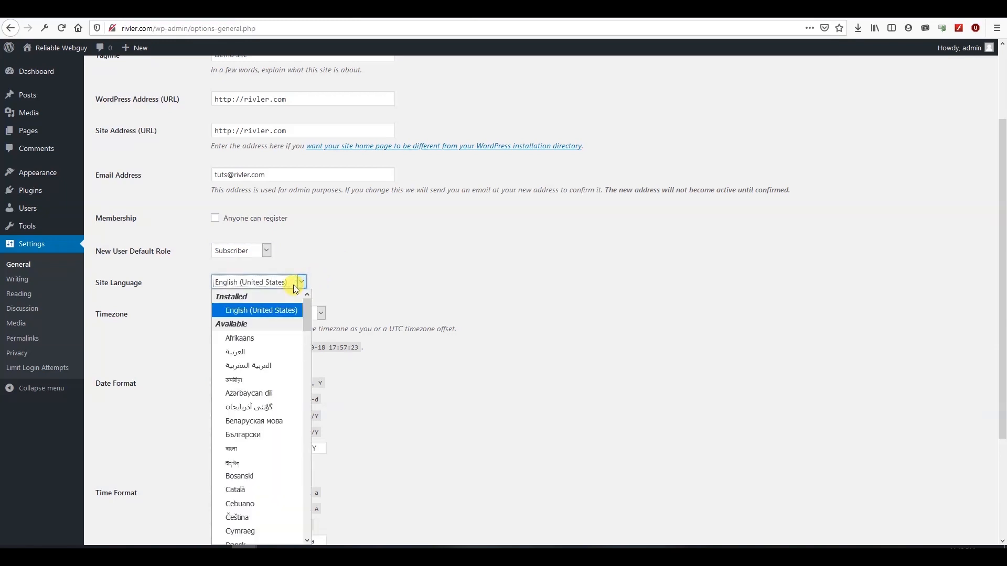
left_click(294, 286)
scroll(370, 270, "down", 1)
scroll(370, 270, "down", 2)
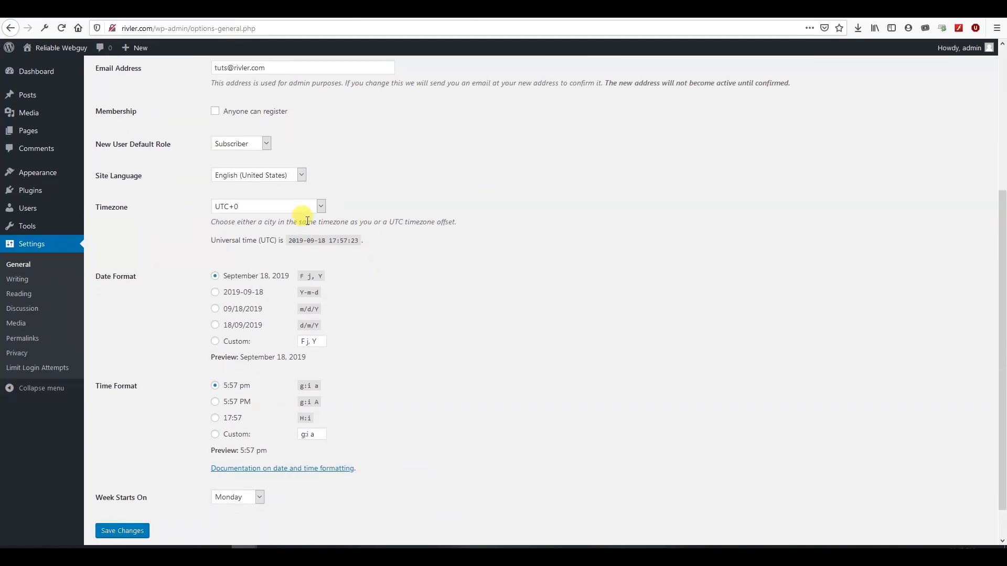
left_click(306, 209)
left_click(309, 208)
scroll(402, 356, "down", 1)
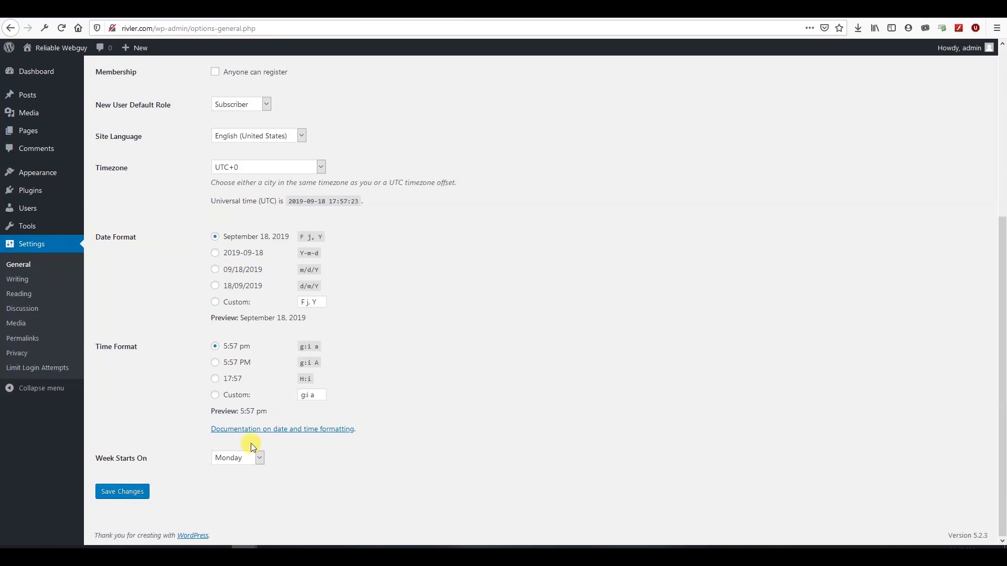
Check the choices for the first day of the week and save the general settings
left_click(235, 458)
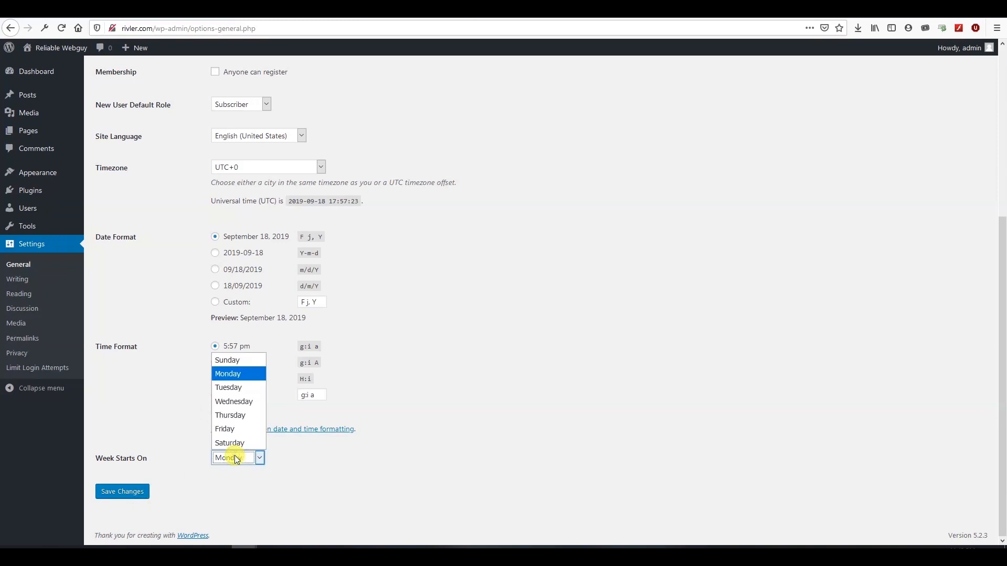
left_click(235, 458)
left_click(182, 476)
left_click(135, 489)
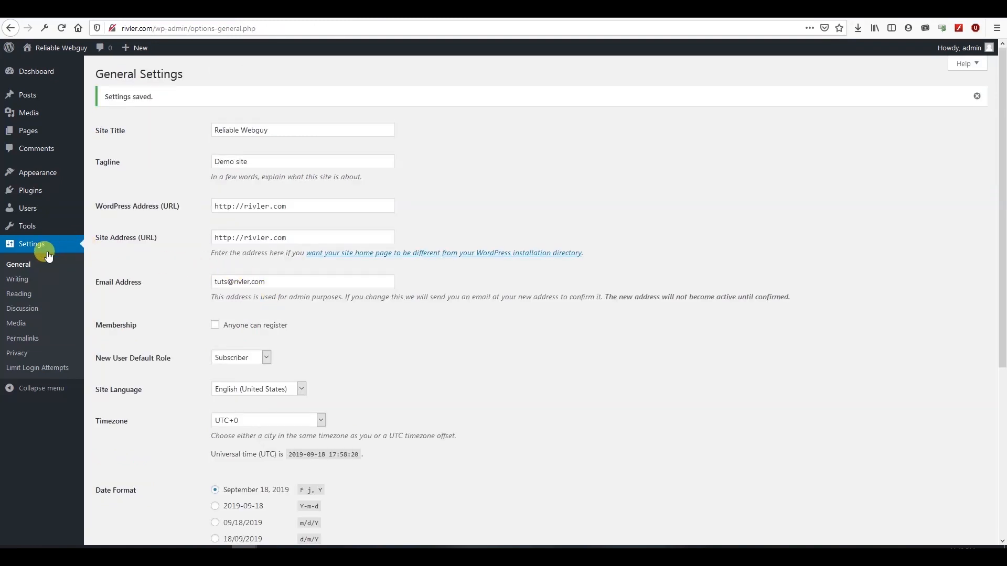
Open the Writing Settings and review the default post category and default post format choices
left_click(18, 280)
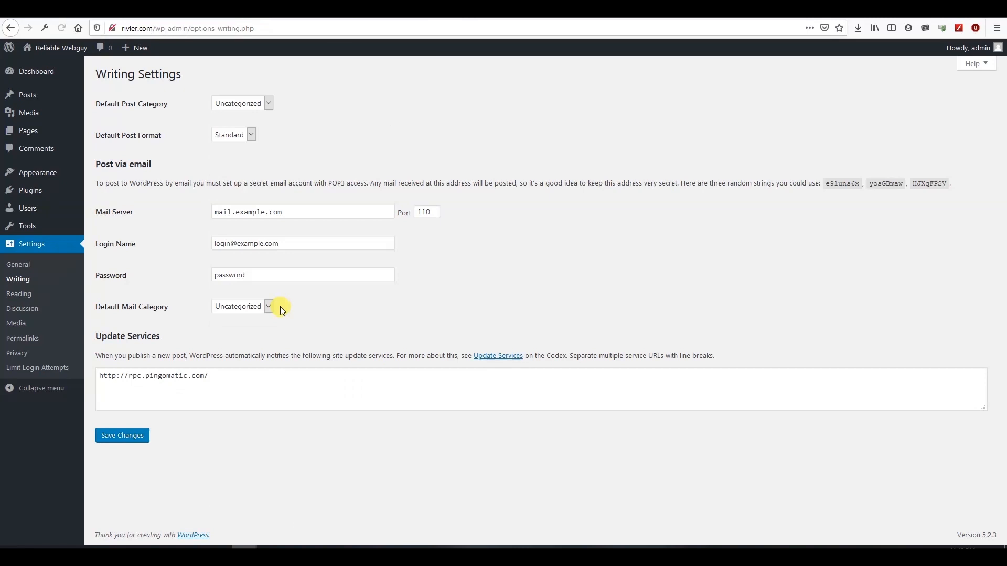
left_click(265, 104)
left_click(265, 104)
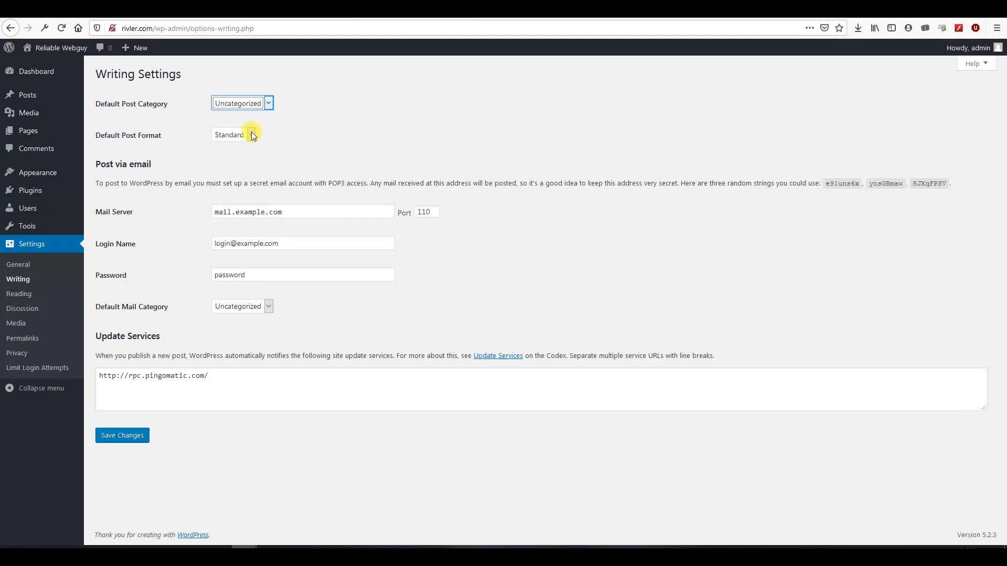
left_click(268, 104)
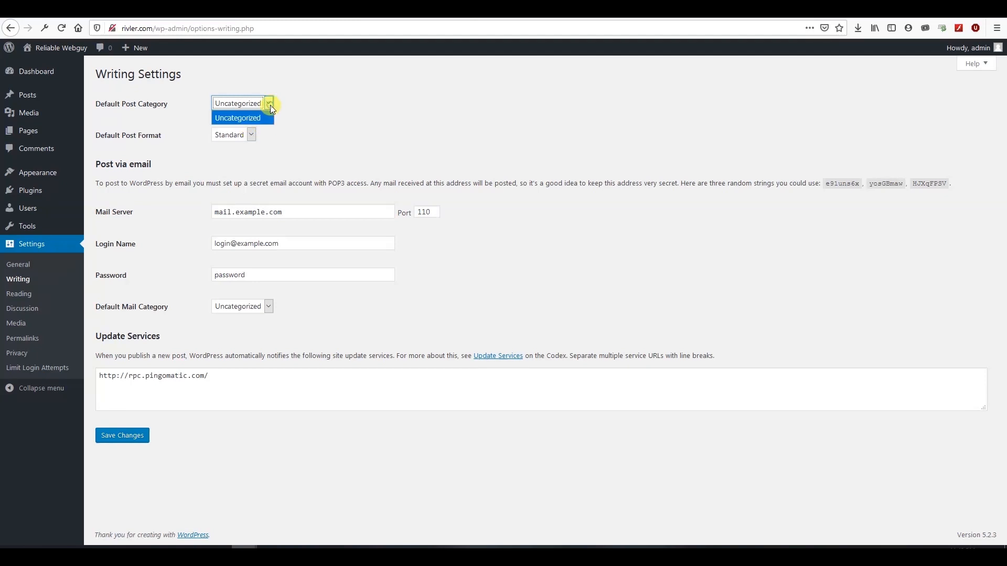
left_click(278, 139)
left_click(250, 133)
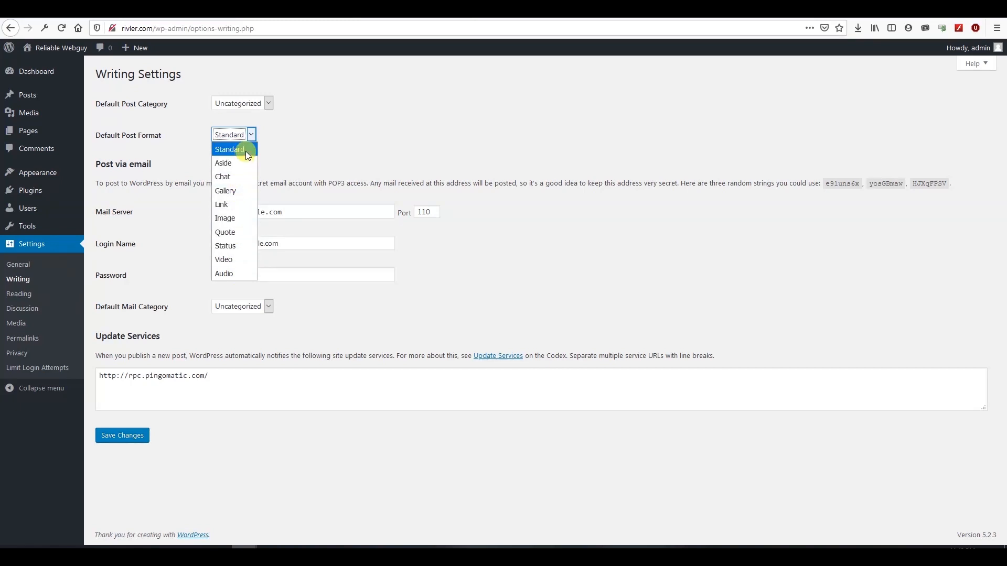
left_click(319, 143)
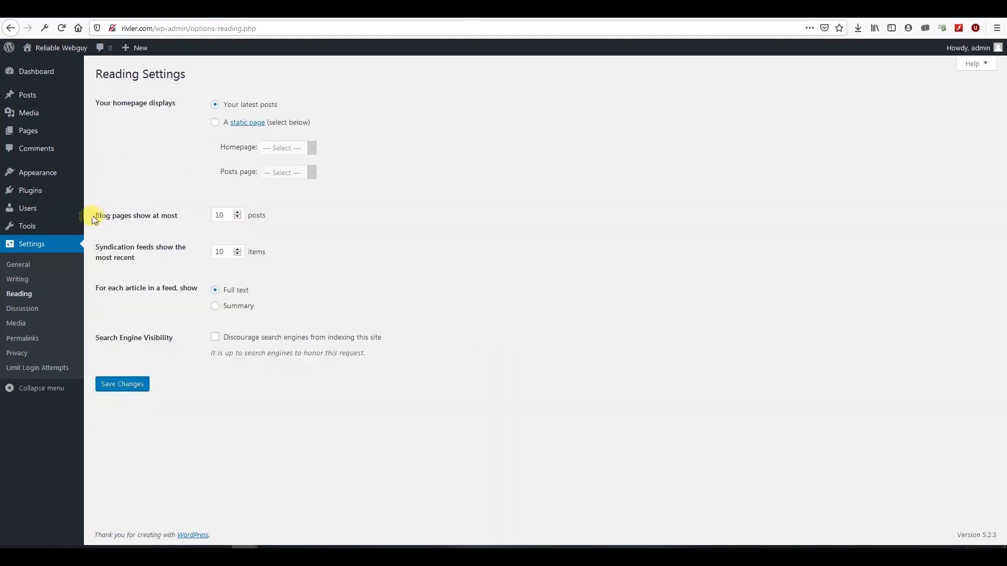
Examine the limit on posts shown per blog page in the Reading Settings
mouse_move(94, 219)
left_mouse_down()
mouse_move(168, 218)
mouse_move(97, 213)
left_mouse_up()
left_click(332, 213)
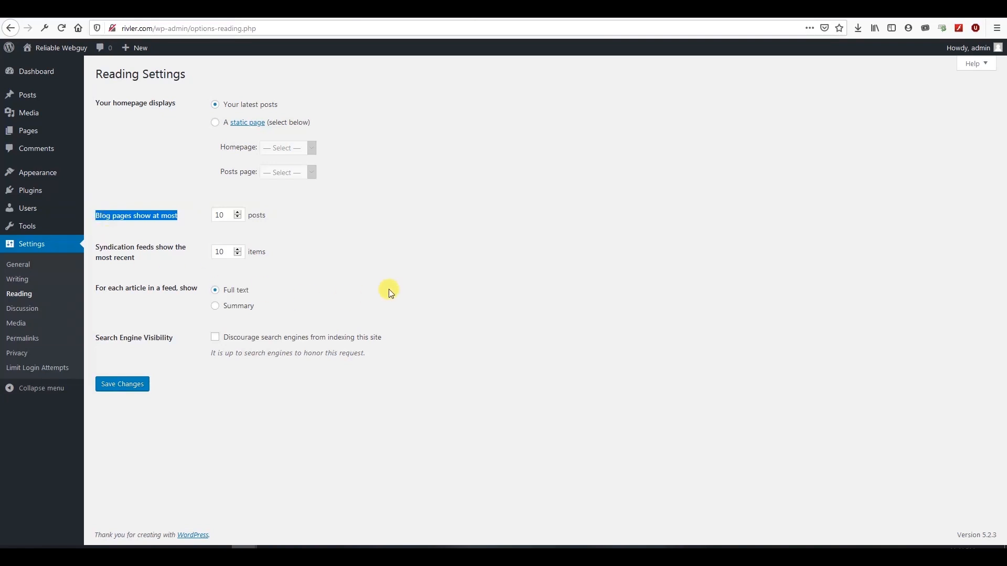
left_click(401, 266)
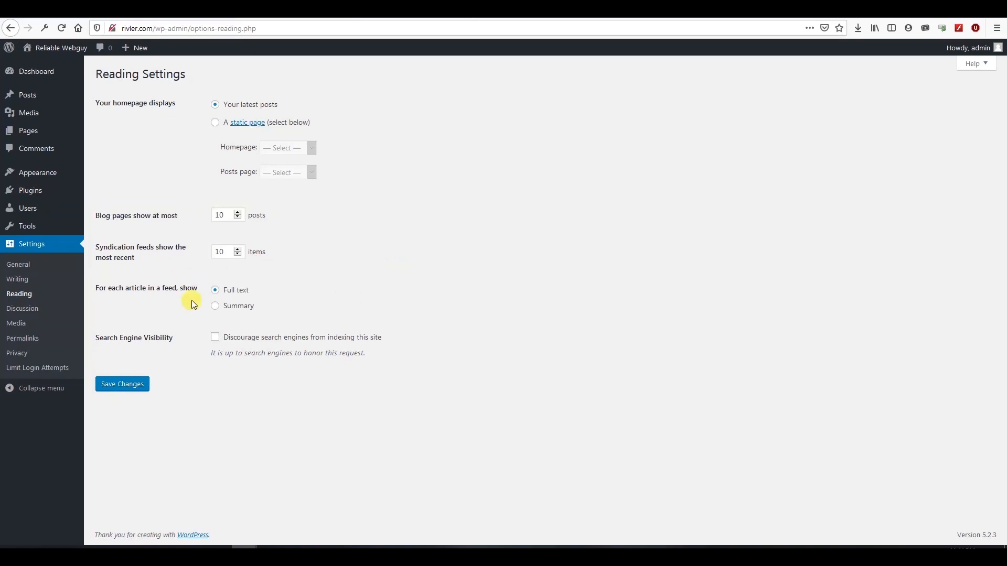
Try the option that discourages search engines from indexing this site and switch it off again
left_click(216, 339)
left_click_drag(399, 340, 224, 338)
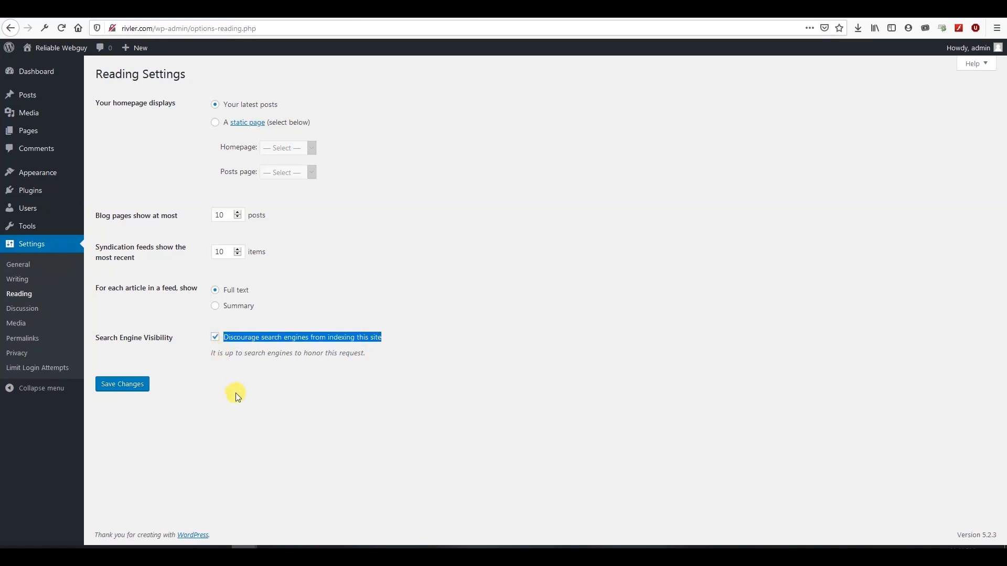
left_click(215, 339)
left_click(206, 379)
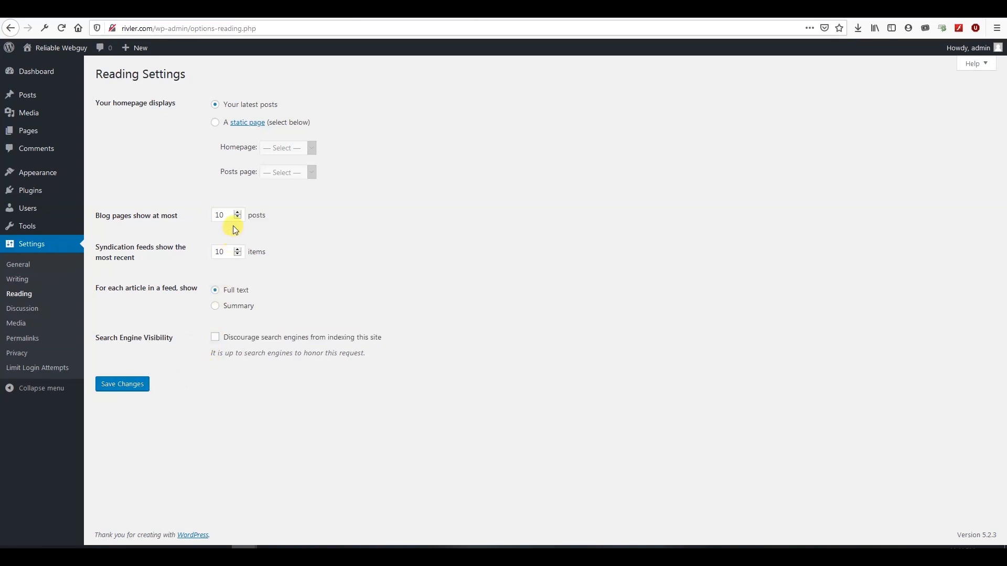
Limit blog pages to 12 posts and syndication feeds to 8 items, and save the reading settings
double_click(241, 213)
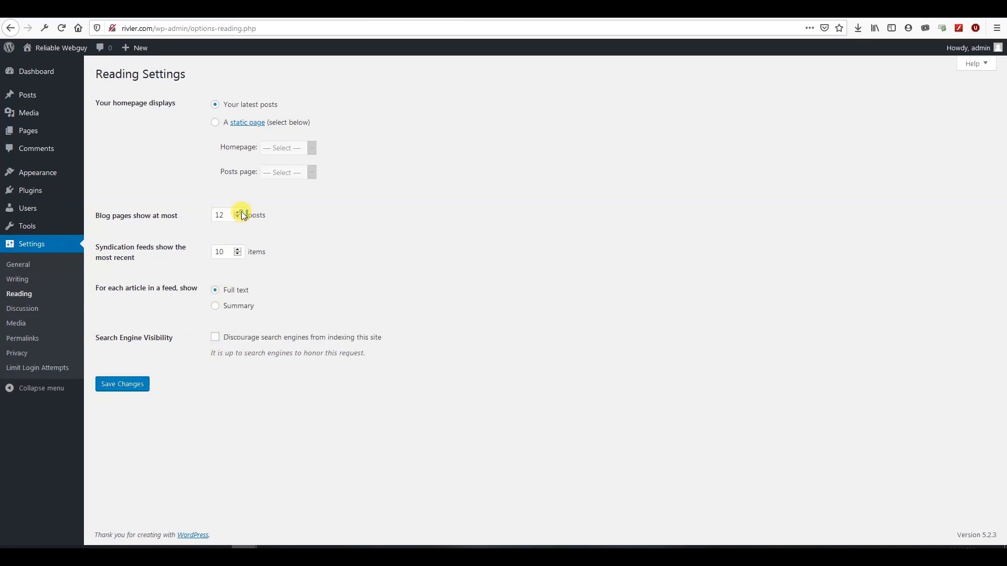
double_click(237, 255)
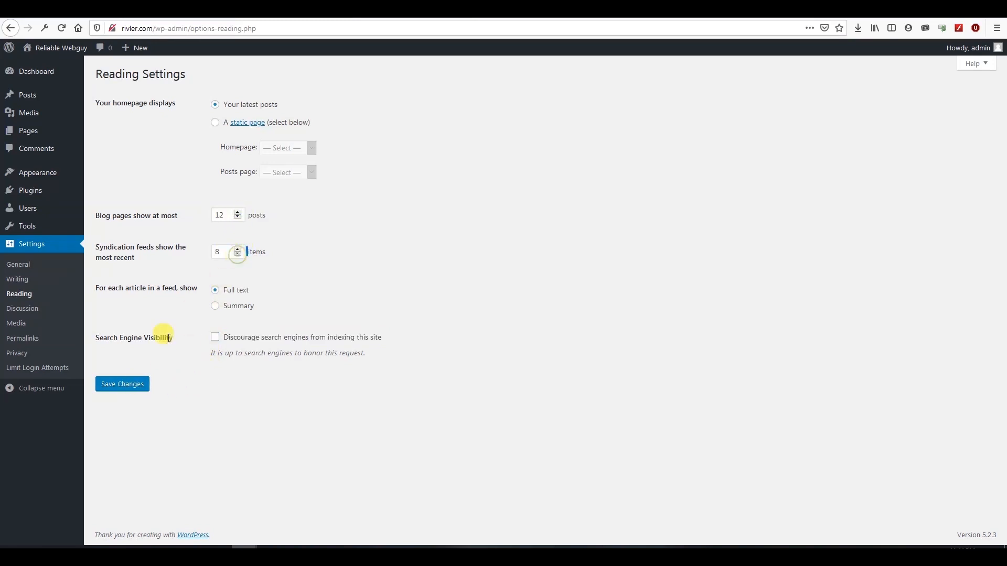
left_click(134, 384)
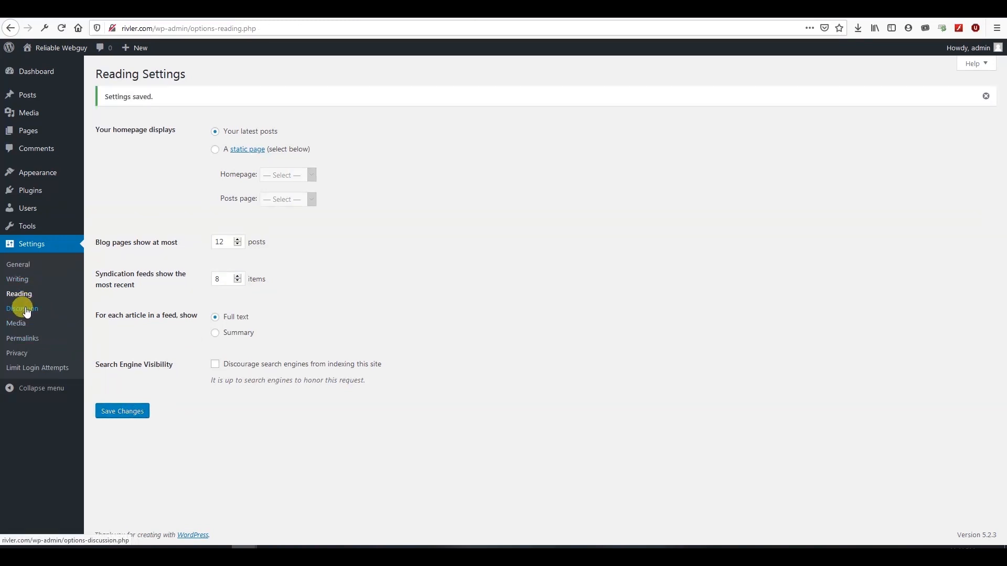
Open the Discussion Settings and look through the comment, moderation, blacklist and avatar options
left_click(26, 311)
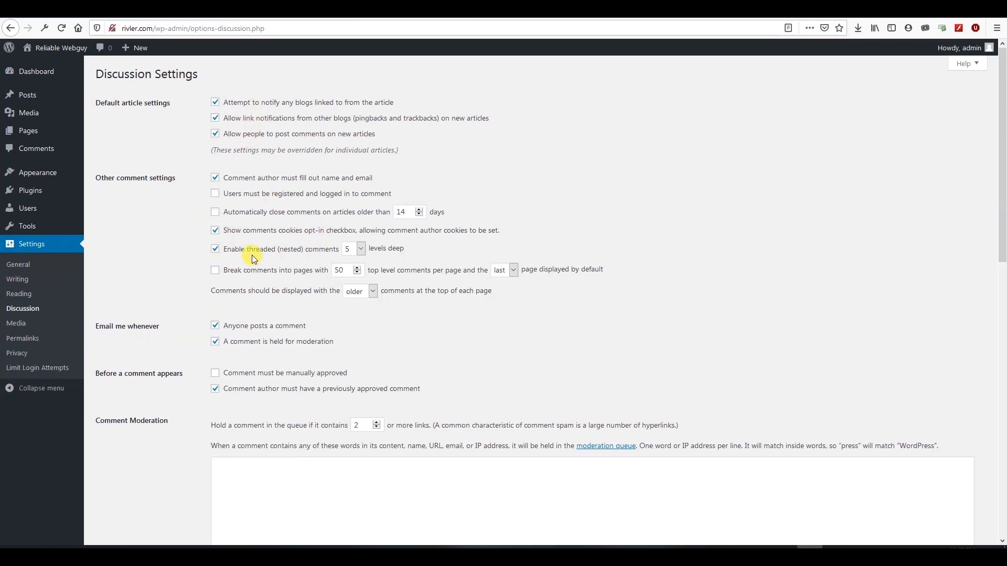
scroll(257, 267, "down", 2)
scroll(267, 285, "down", 9)
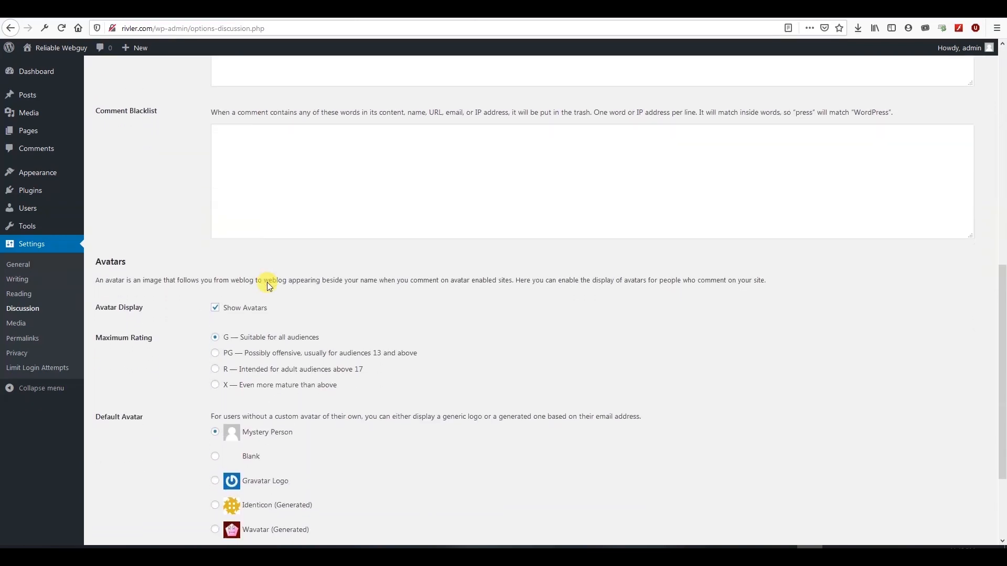
Turn off the required comment author name and email, and both email notifications for posted comments and comments held for moderation
scroll(267, 285, "up", 10)
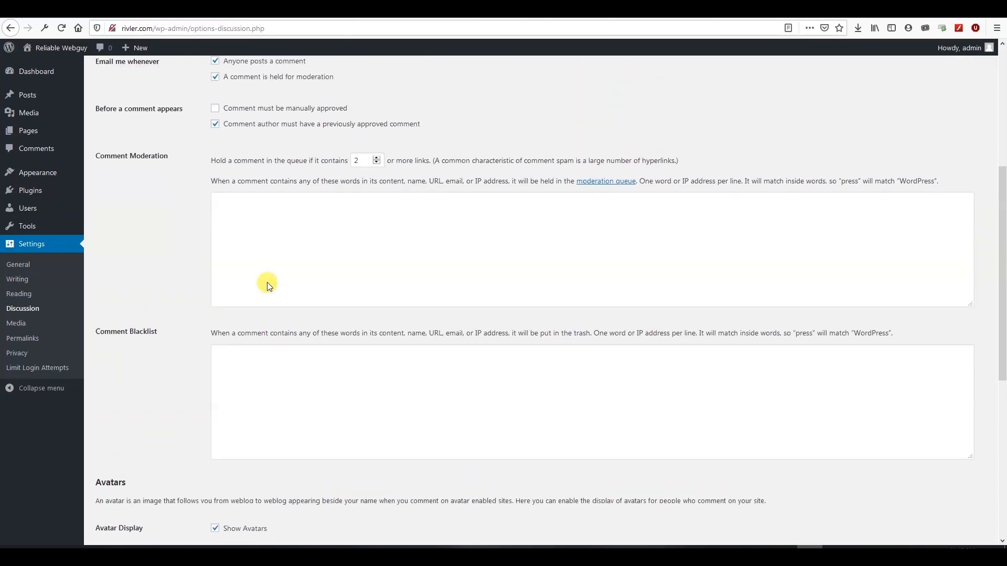
scroll(267, 285, "up", 2)
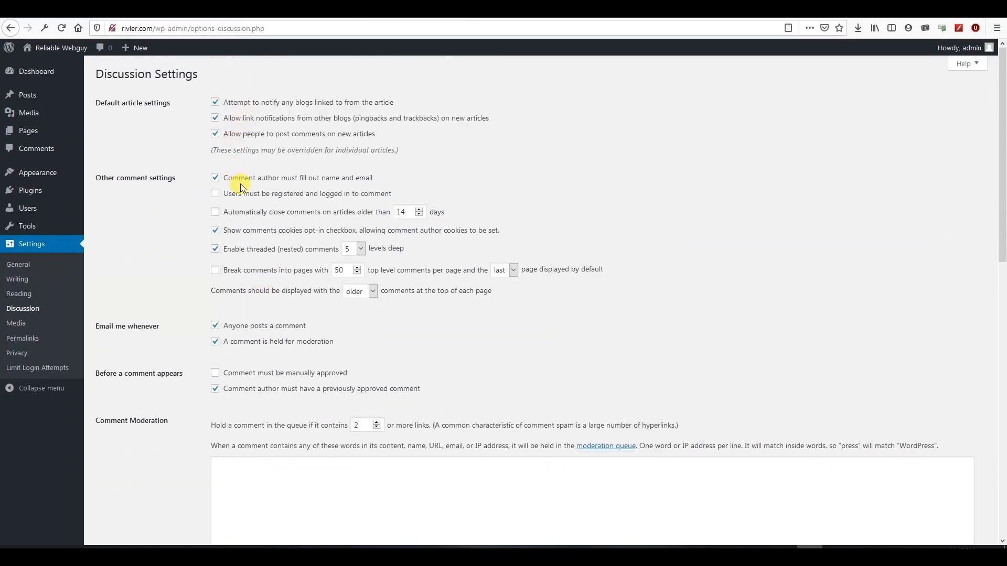
left_click(215, 178)
left_click(215, 179)
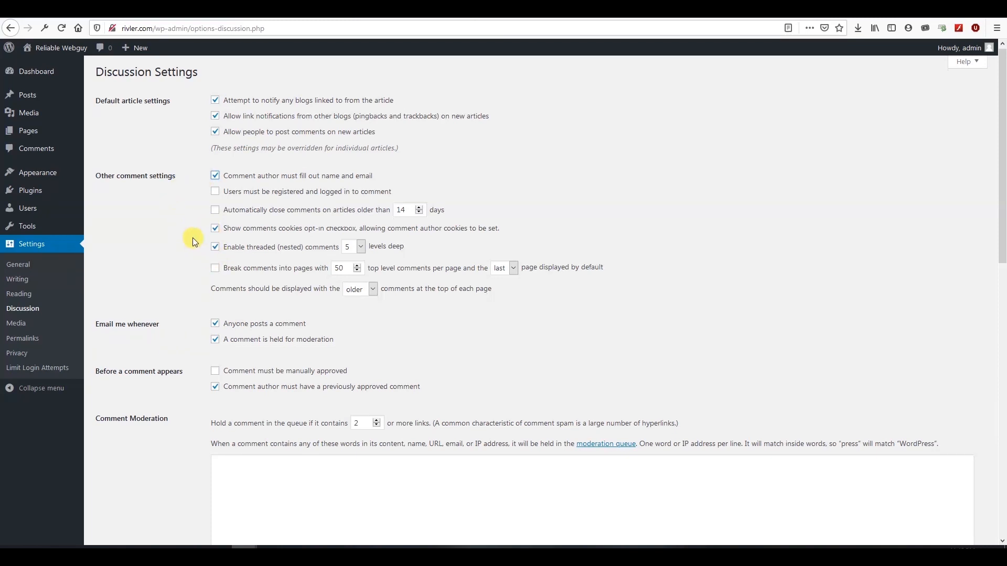
scroll(216, 257, "down", 1)
left_click(216, 272)
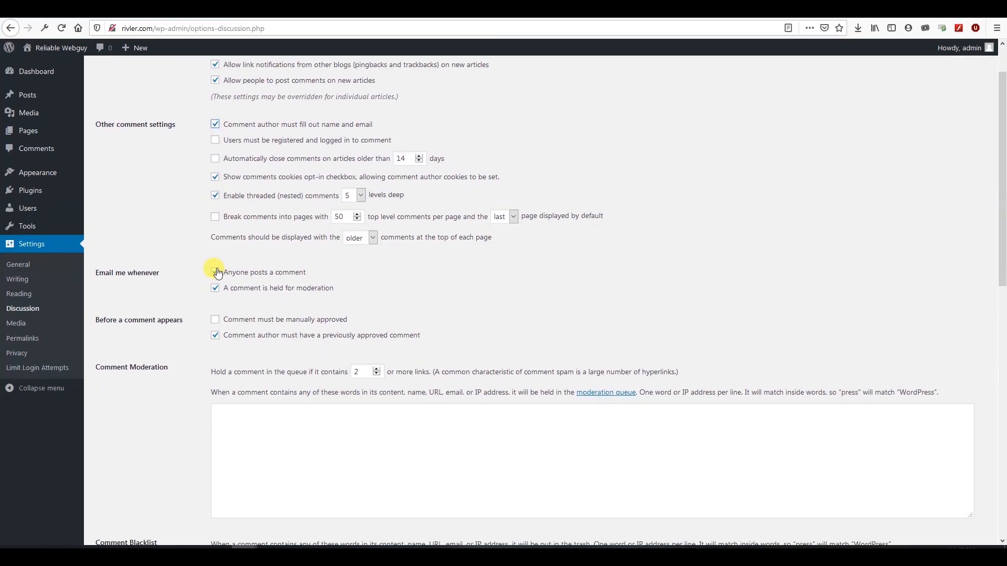
left_click(216, 288)
left_click(215, 125)
Require comments to be manually approved before they appear and save the discussion settings
scroll(229, 196, "down", 3)
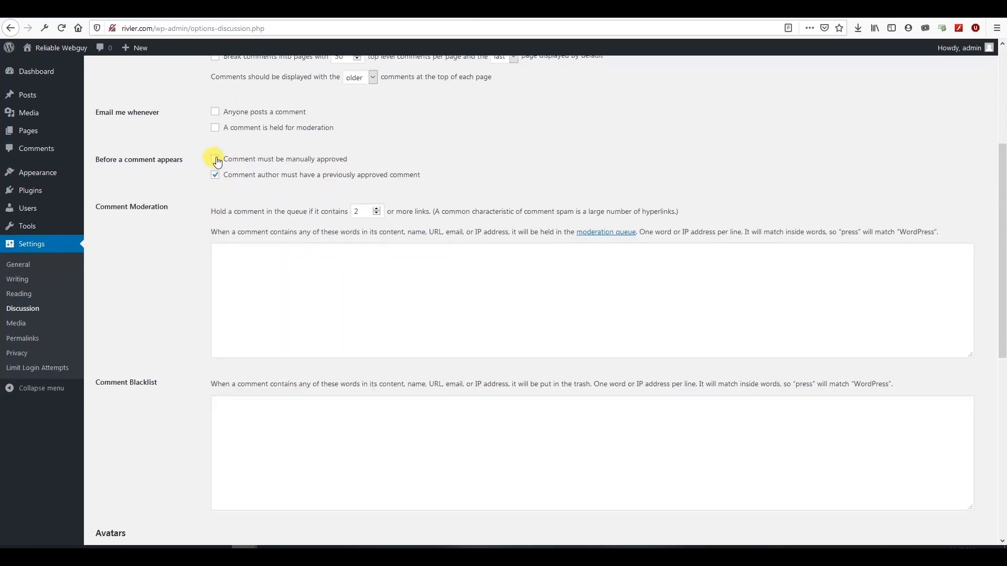
left_click(216, 174)
scroll(173, 252, "down", 6)
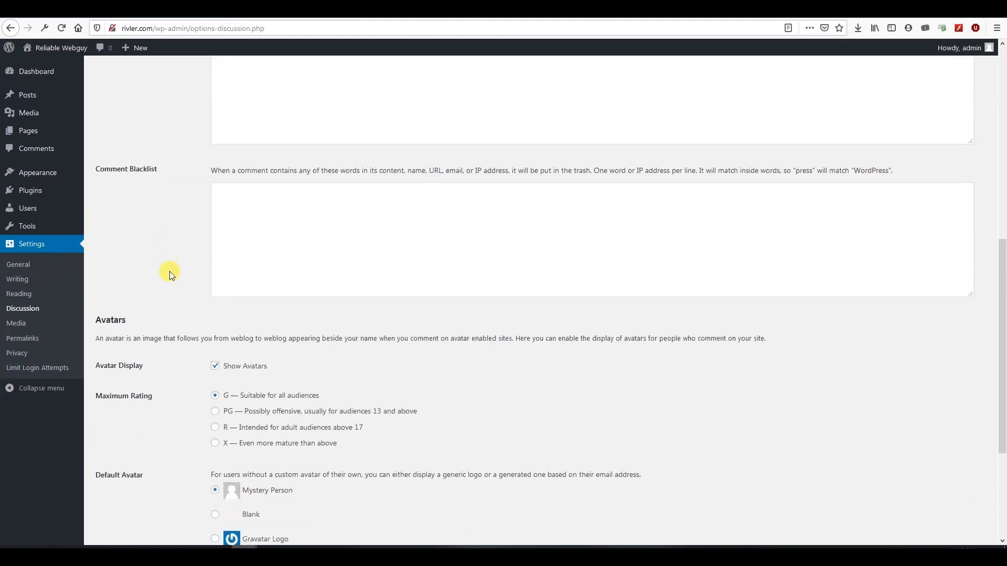
scroll(177, 318, "down", 1)
scroll(177, 319, "up", 5)
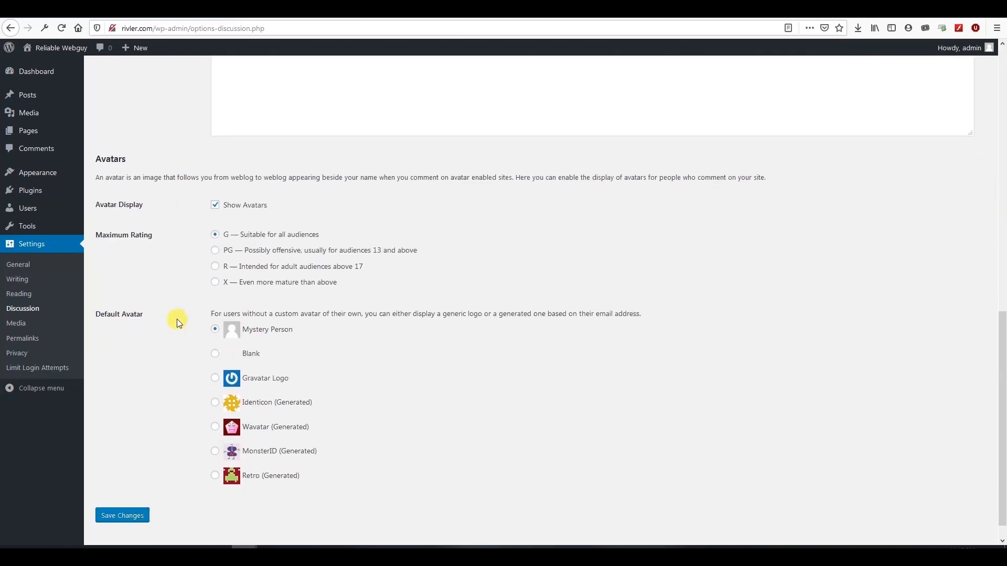
scroll(177, 319, "up", 2)
scroll(177, 319, "down", 1)
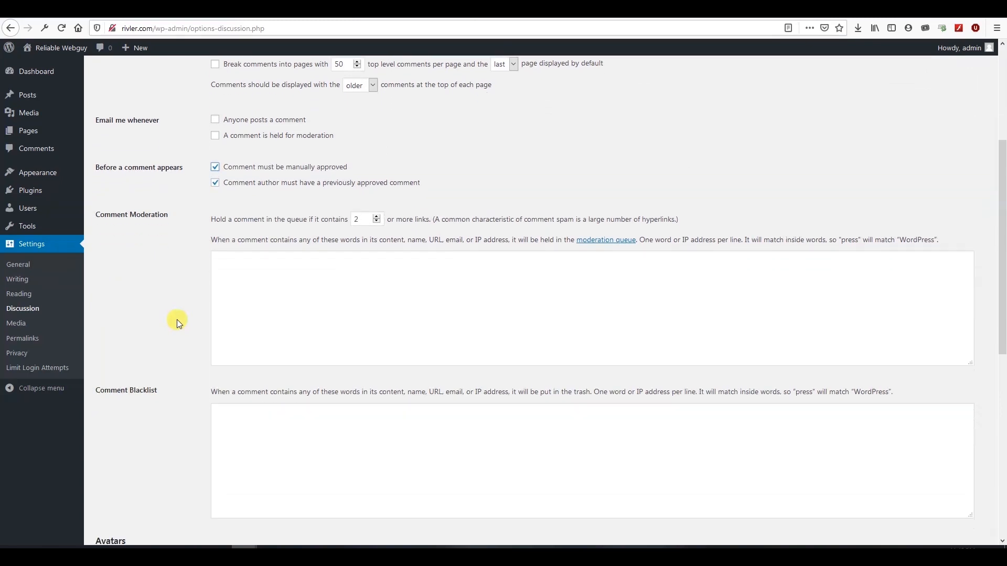
scroll(178, 319, "down", 6)
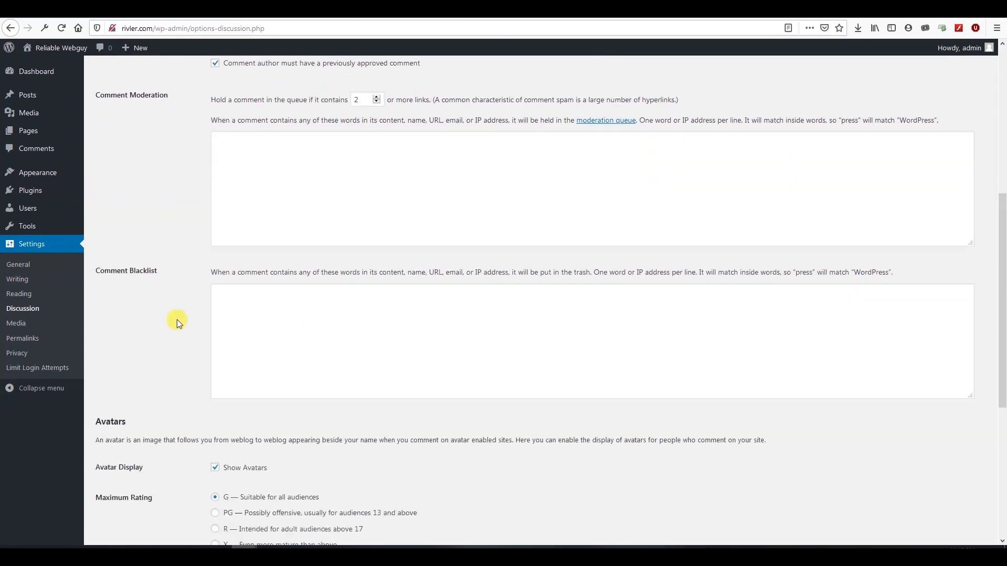
scroll(178, 319, "down", 2)
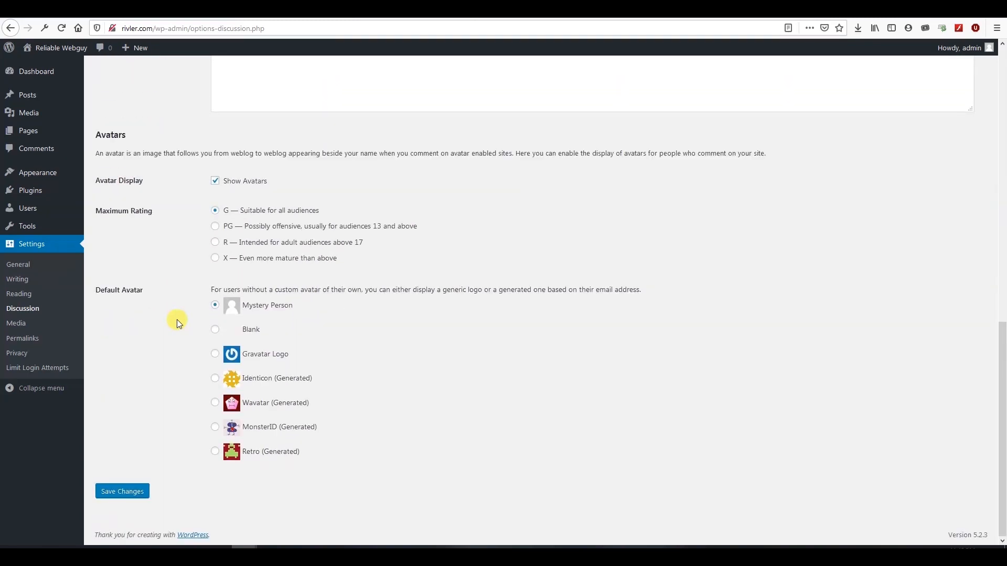
scroll(177, 320, "up", 7)
scroll(187, 315, "up", 5)
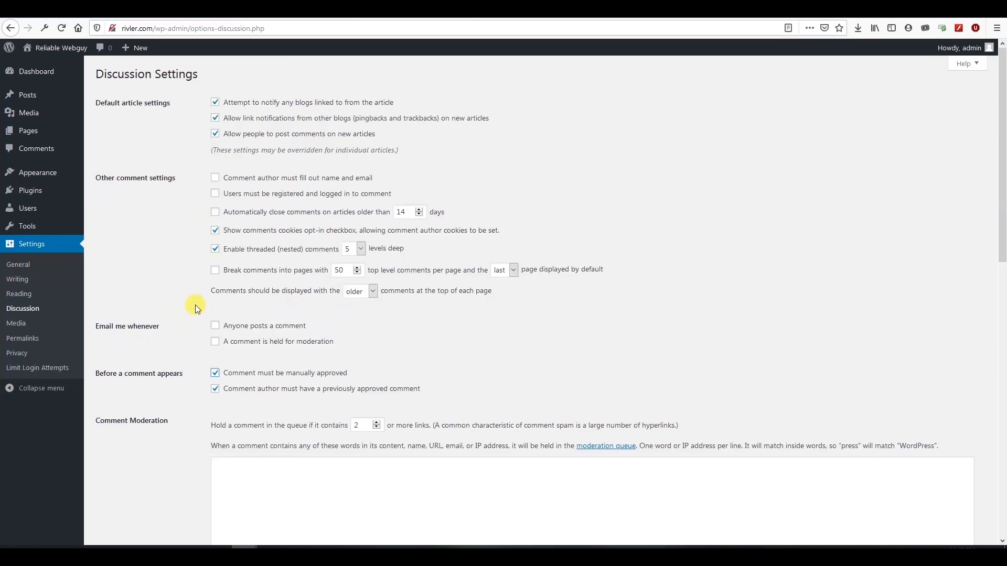
scroll(195, 306, "down", 9)
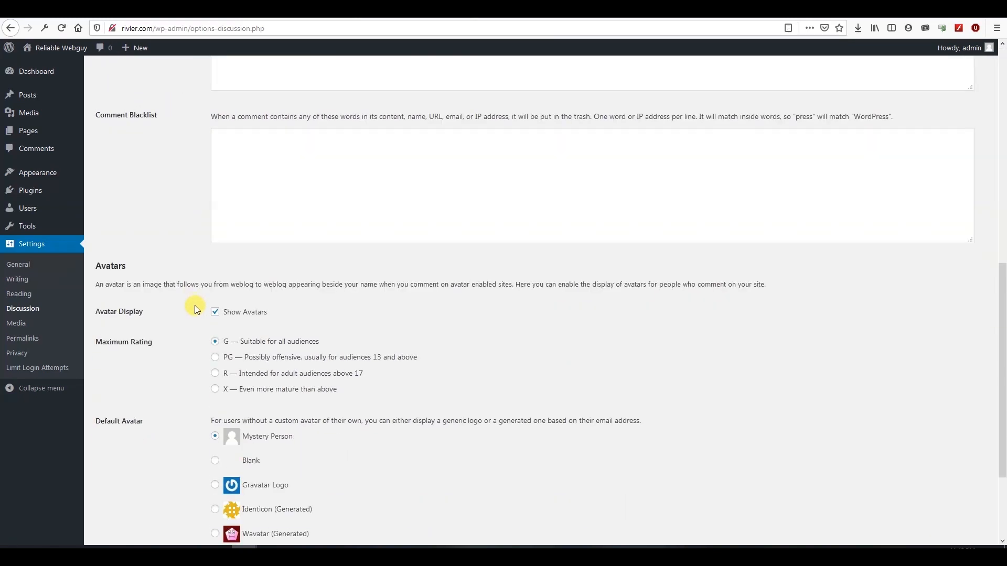
scroll(194, 308, "down", 3)
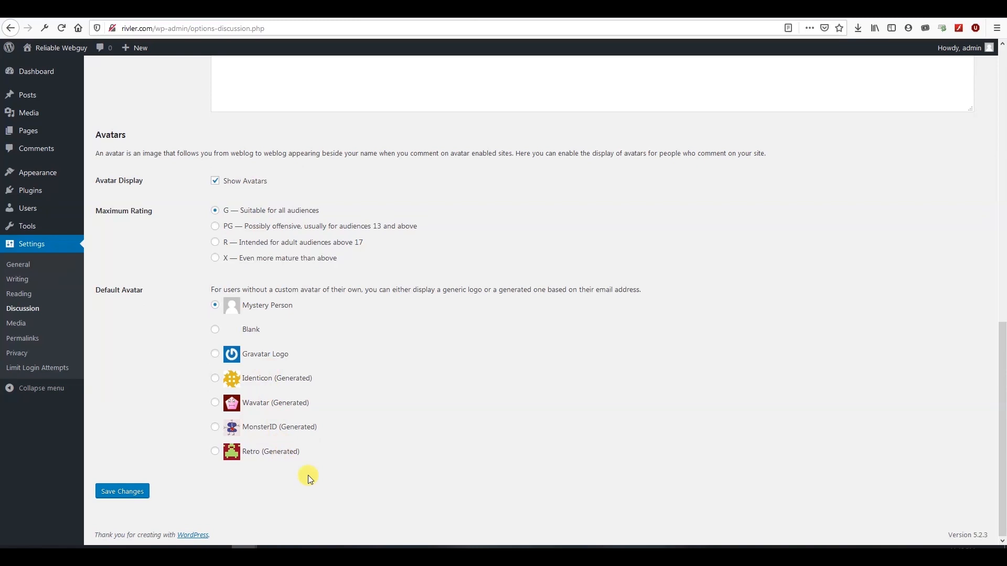
left_click(128, 494)
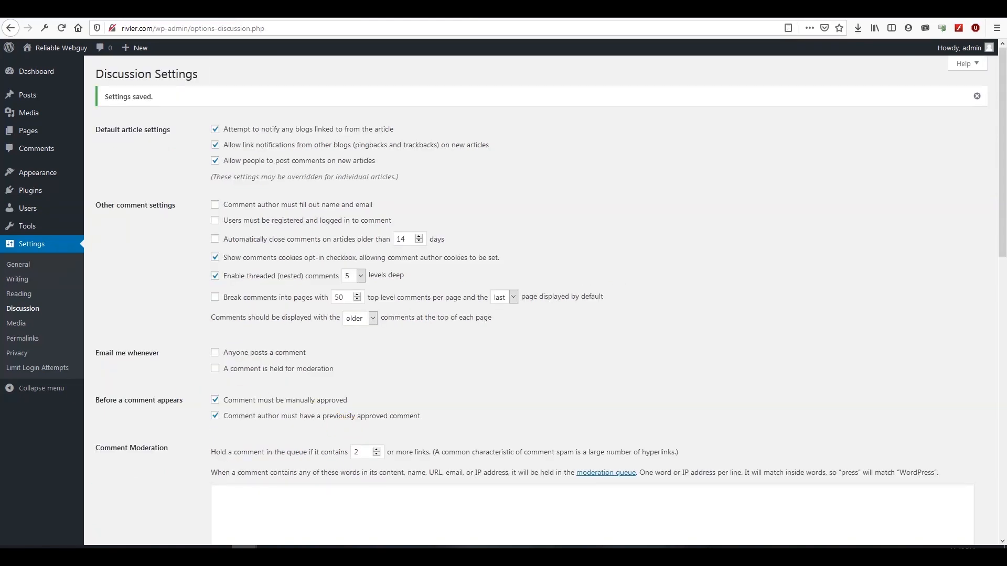
Clear the folder path for storing uploads in the Media Settings and save the changes
left_click(36, 329)
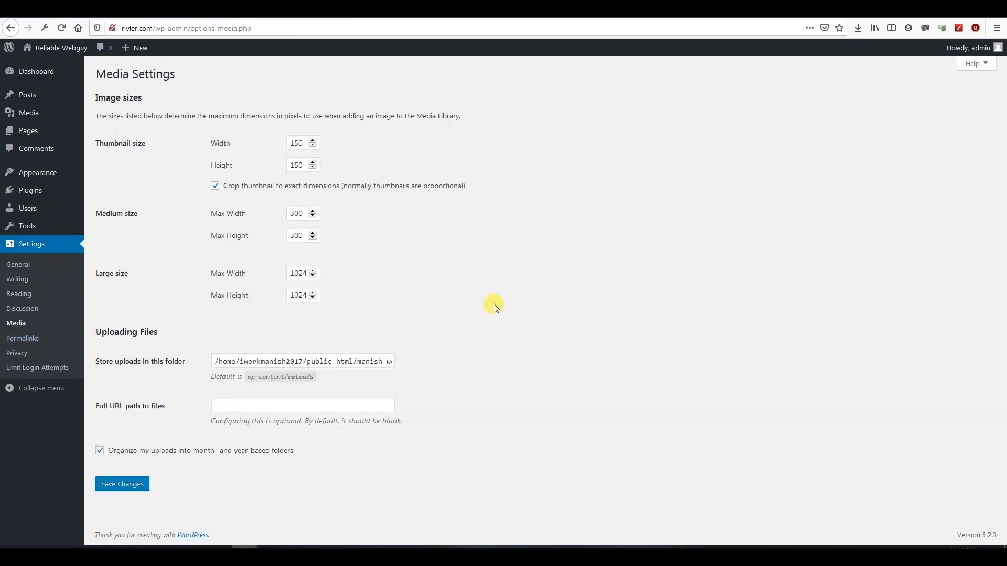
left_click(248, 361)
triple_click(248, 361)
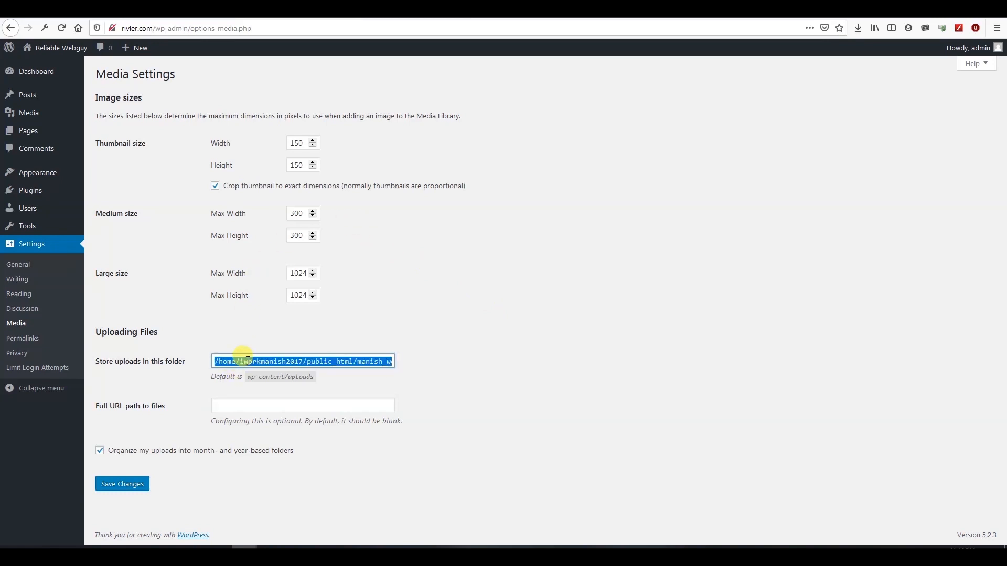
key("BackSpace")
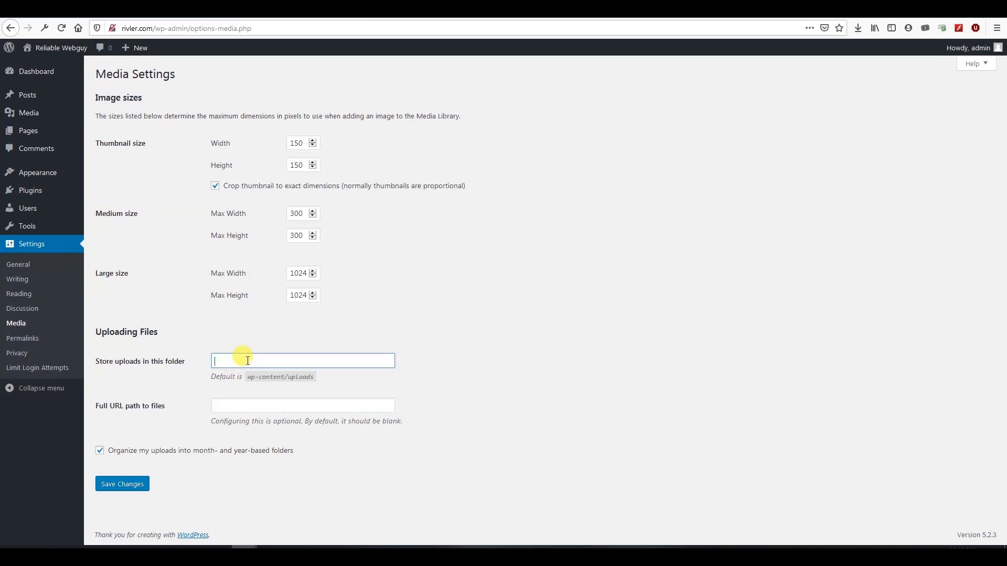
left_click(460, 340)
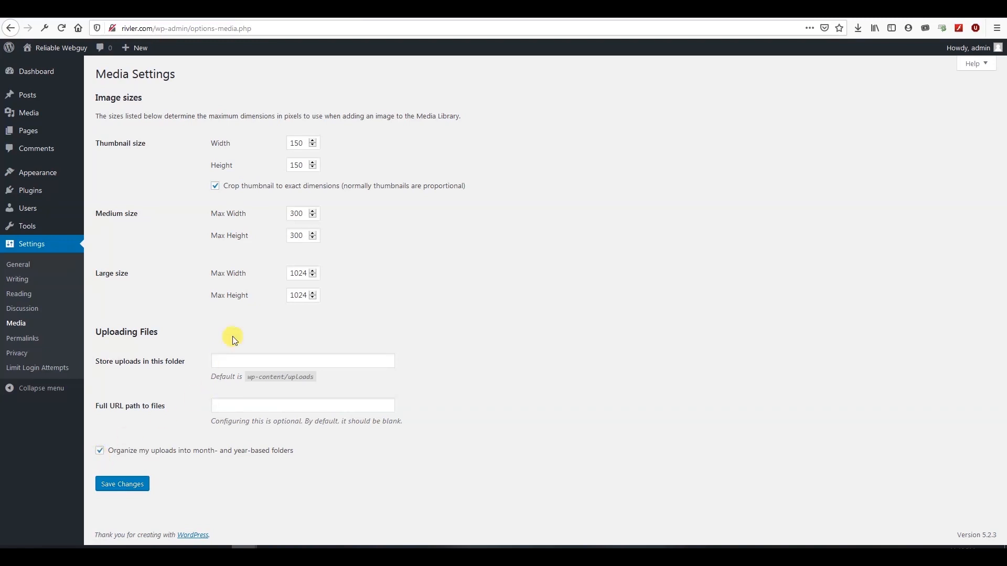
left_click(122, 485)
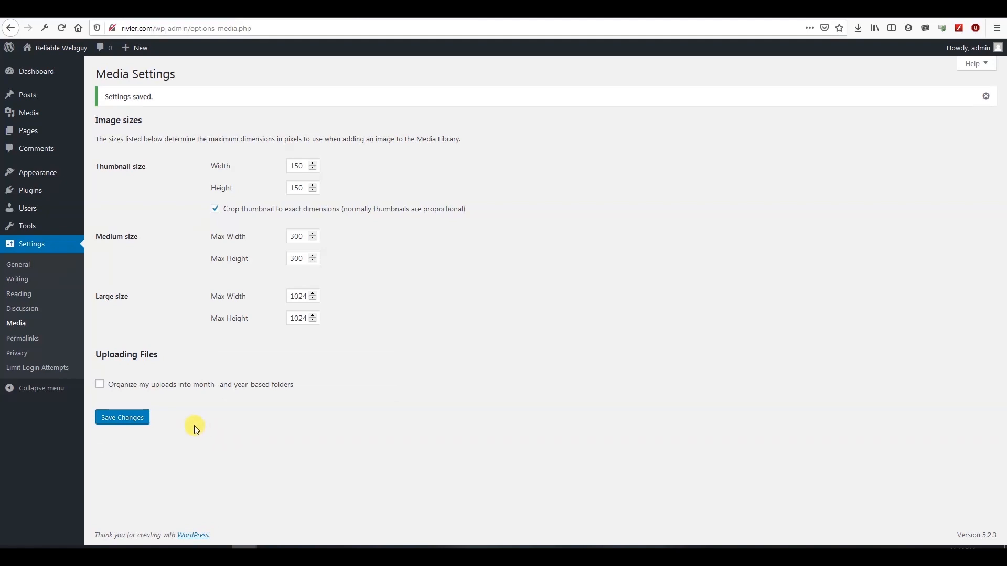
Save the media settings with organizing uploads into month- and year-based folders switched off
left_click(139, 420)
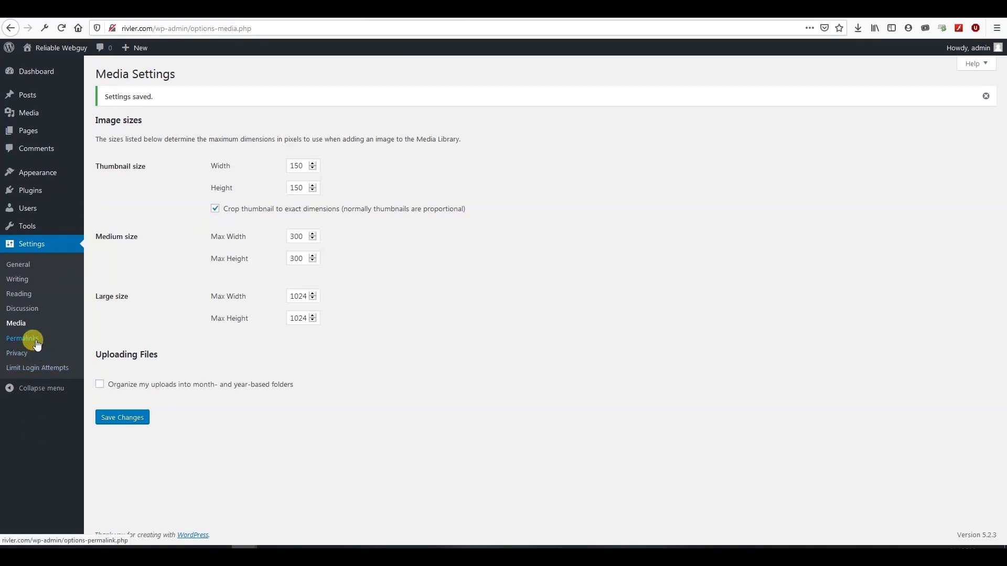
left_click_drag(106, 385, 294, 390)
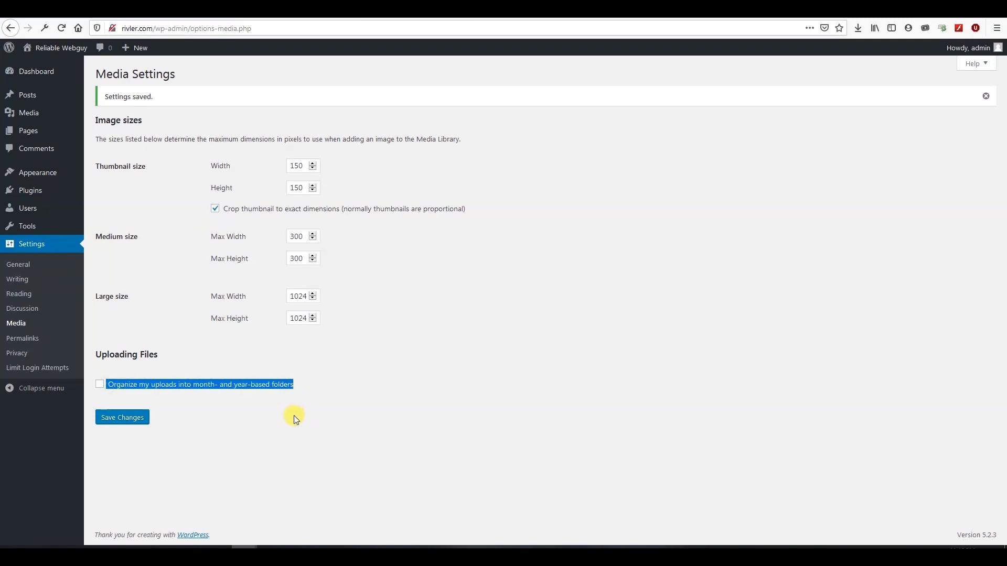
left_click(292, 415)
Set the permalink structure to Post name and save the permalink settings
left_click(14, 338)
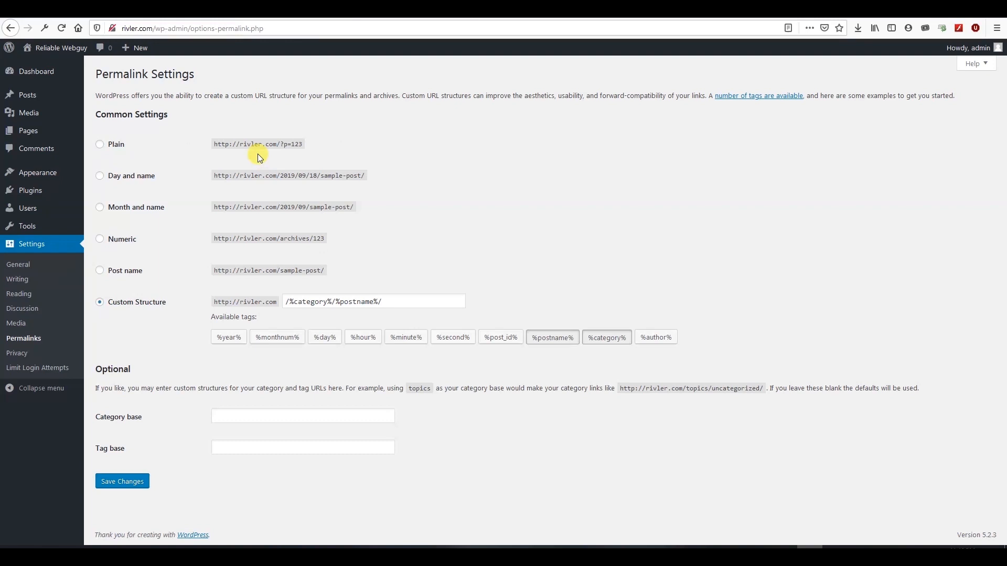
left_click(127, 276)
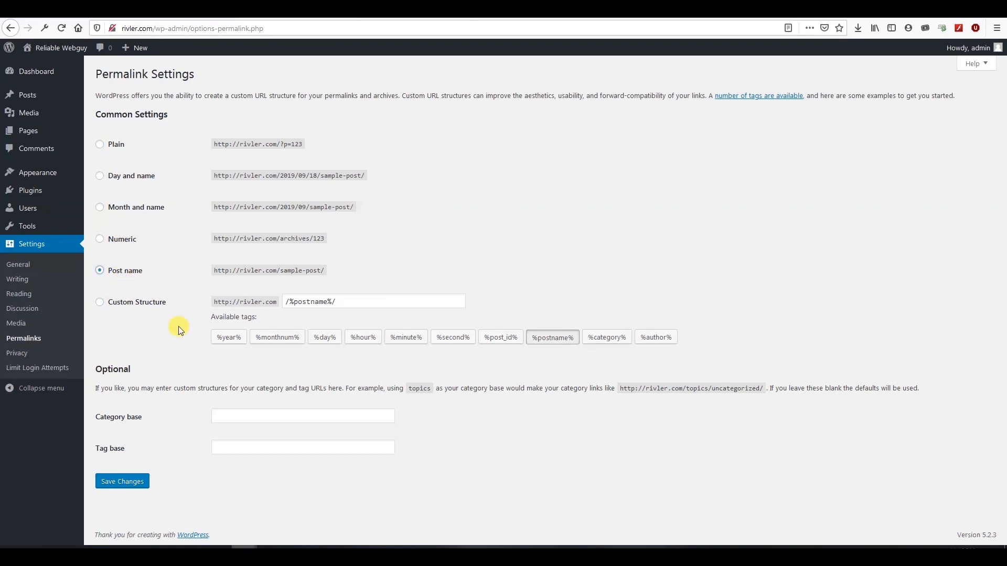
left_click(123, 480)
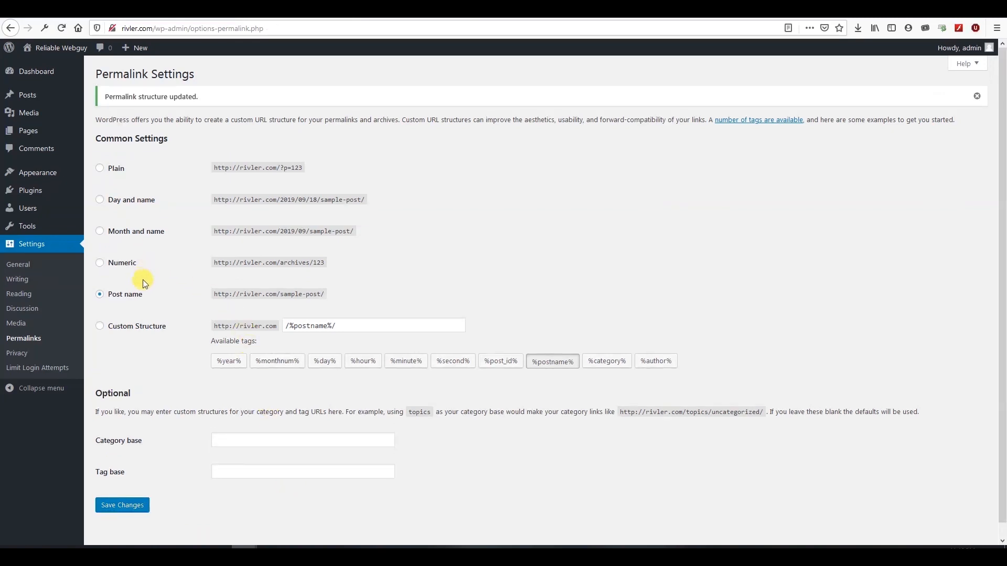
left_click_drag(149, 294, 103, 294)
left_click(393, 276)
left_click_drag(328, 294, 205, 294)
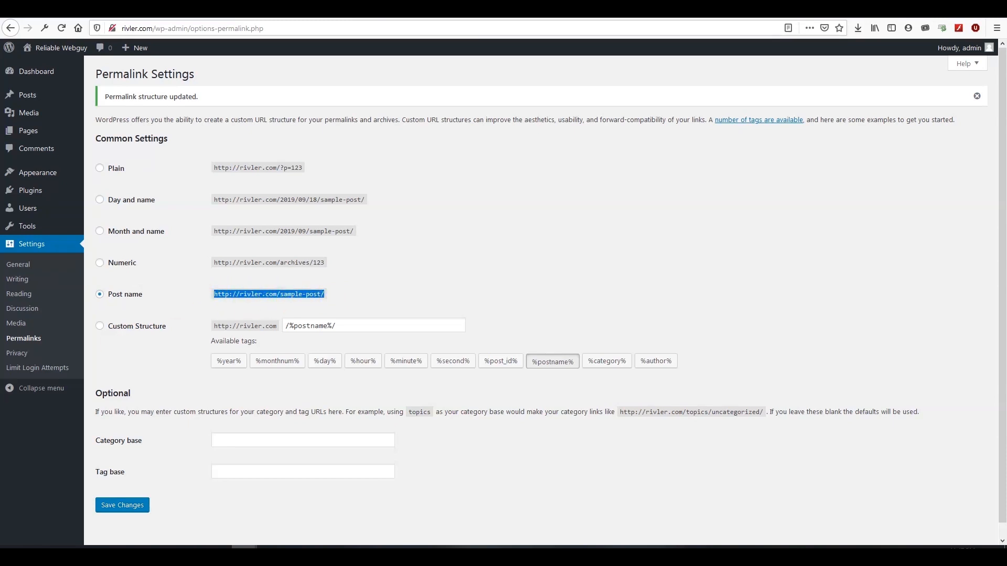
key("alt+Tab")
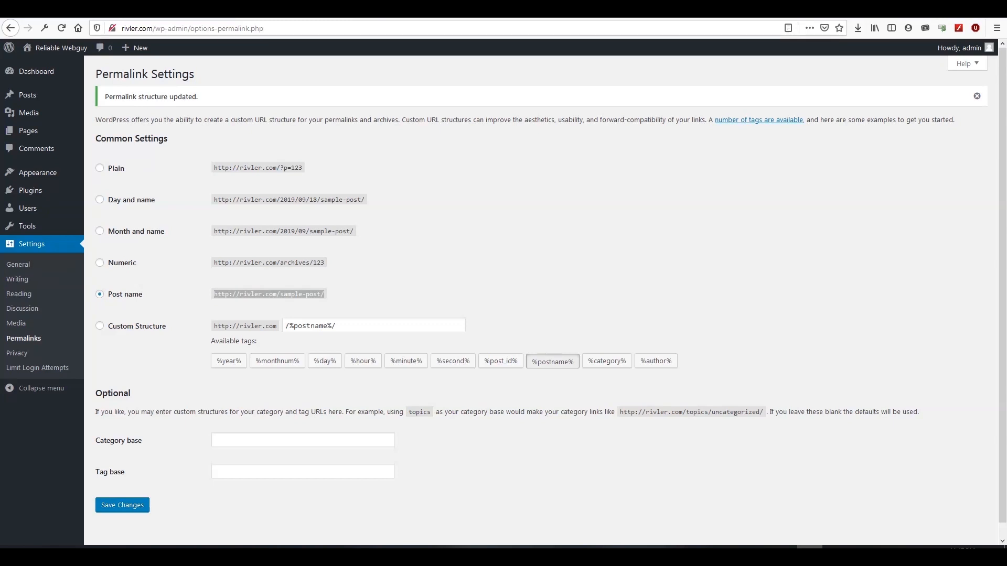
Open the Privacy Settings and examine the choice of Privacy Policy page
left_click(25, 357)
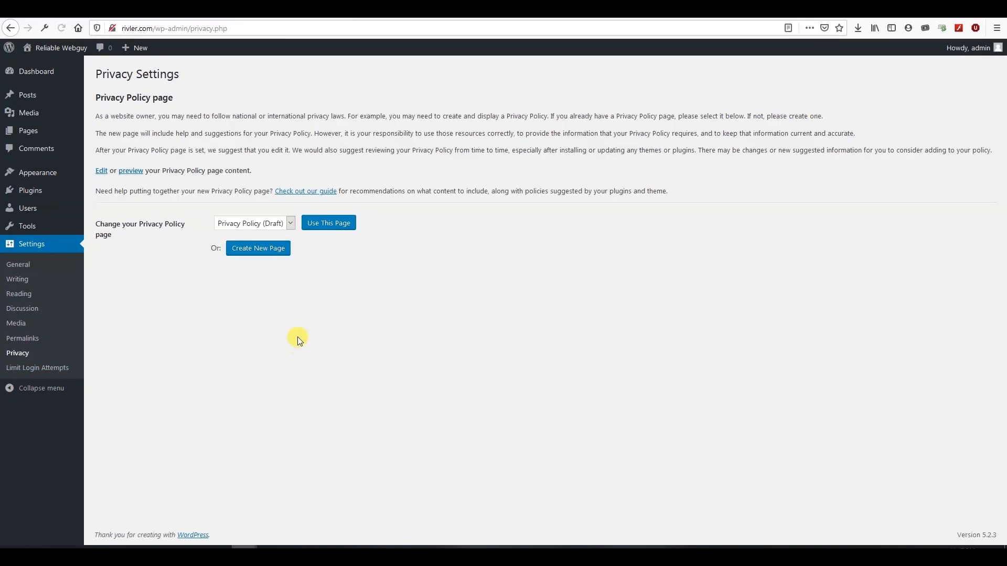
left_click(273, 224)
left_click(265, 255)
Look through the Limit Login Attempts Settings, including lockout, whitelist and blacklist options, and save the options
left_click(15, 369)
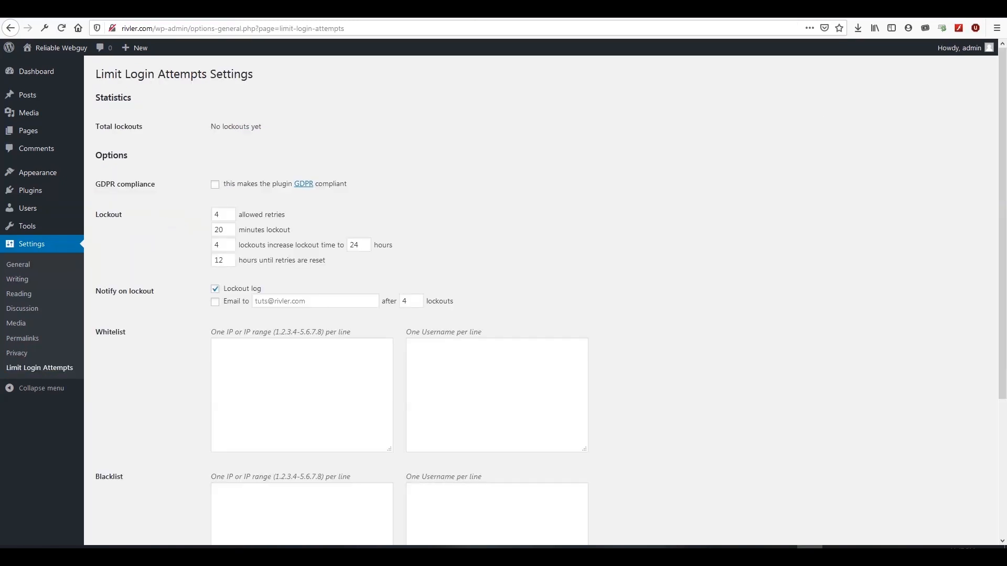
scroll(127, 401, "down", 5)
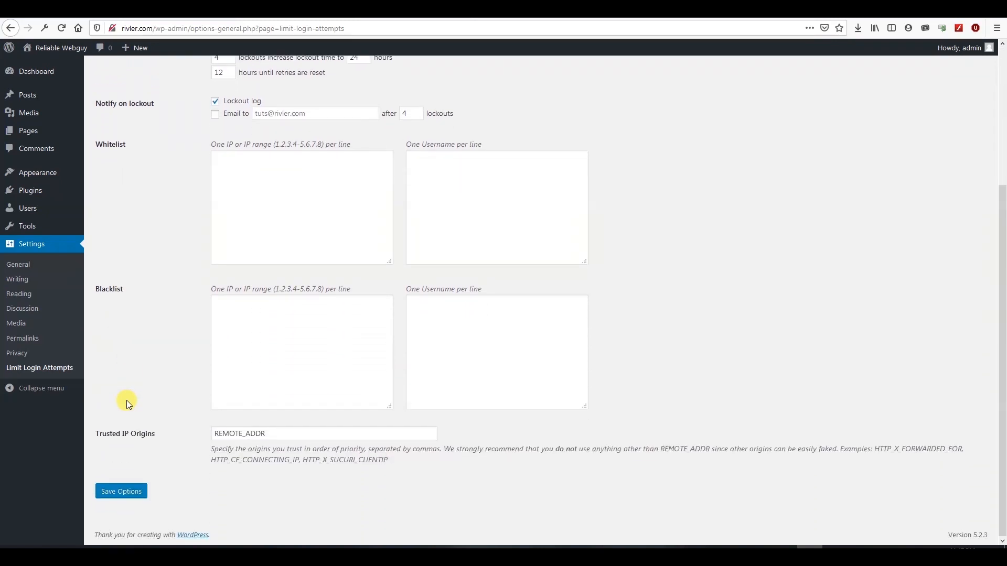
scroll(127, 401, "up", 5)
left_click_drag(99, 71, 295, 74)
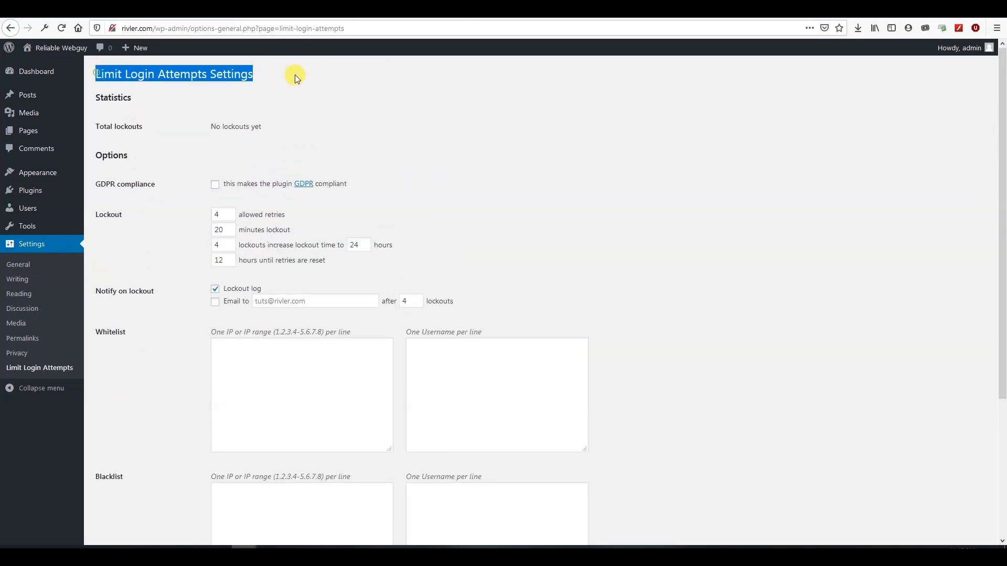
scroll(187, 271, "down", 5)
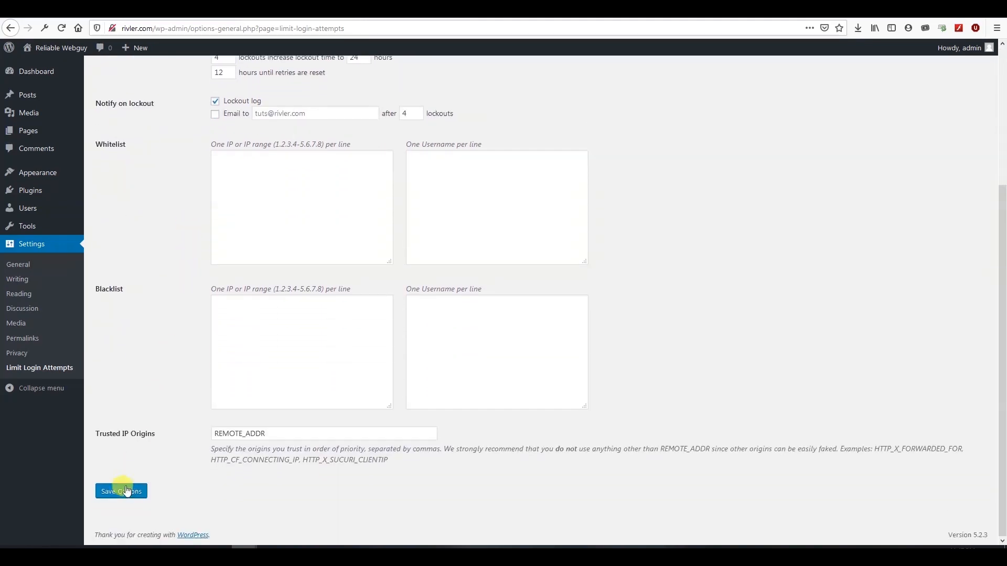
left_click(121, 492)
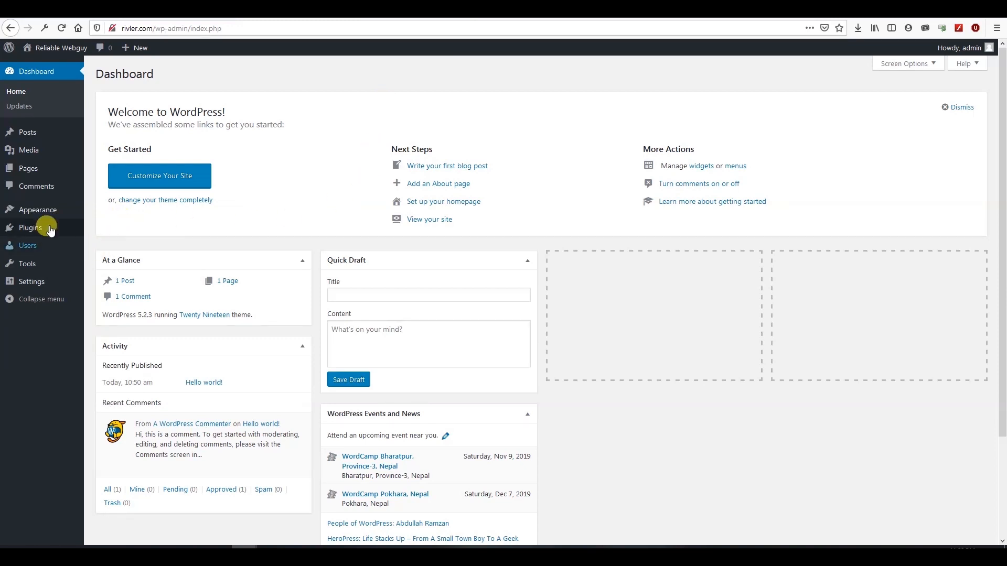
Open the installed themes and go to the catalogue for adding a new theme
mouse_move(46, 211)
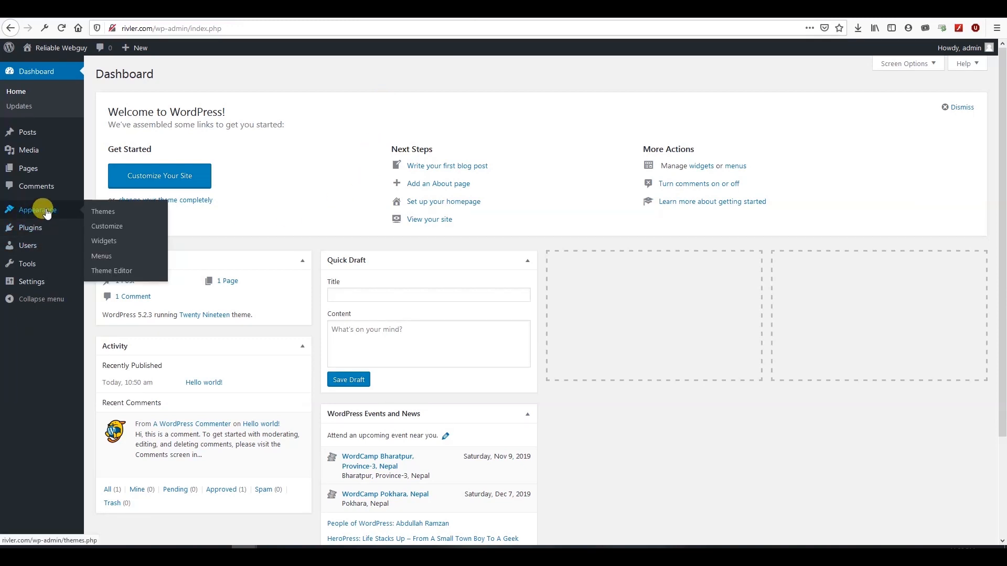
left_click(115, 216)
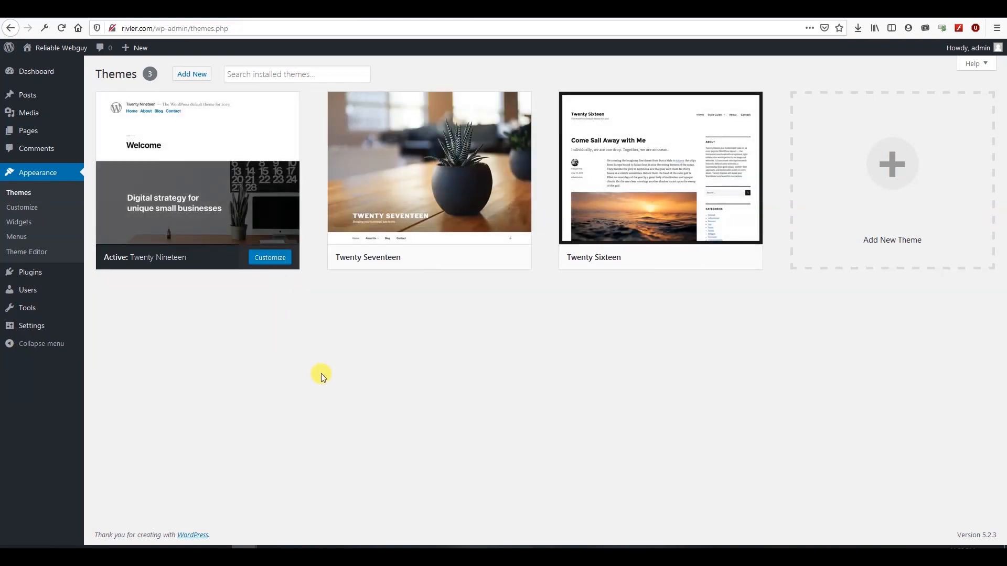
left_click(198, 85)
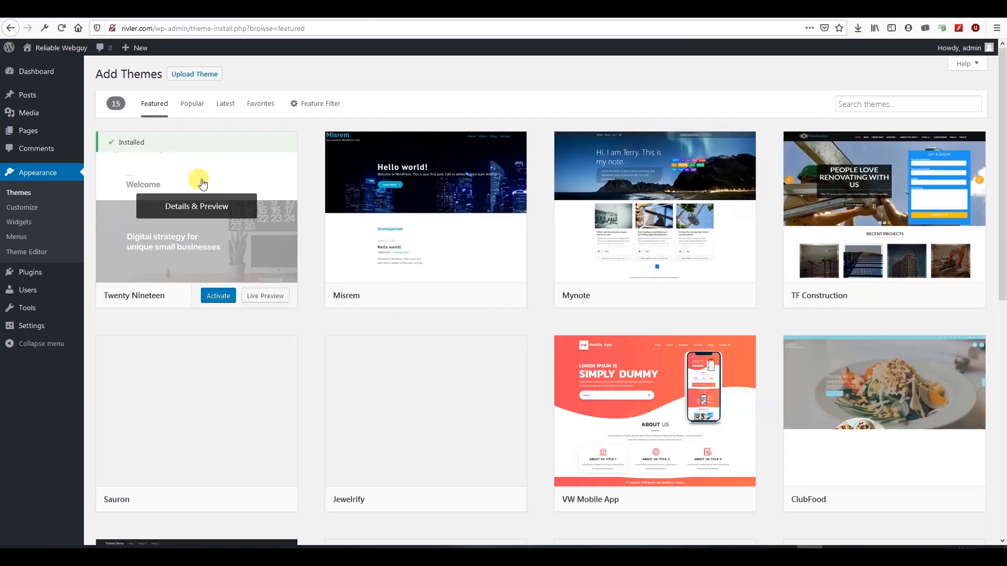
Look through the featured themes in the catalogue
scroll(910, 354, "down", 3)
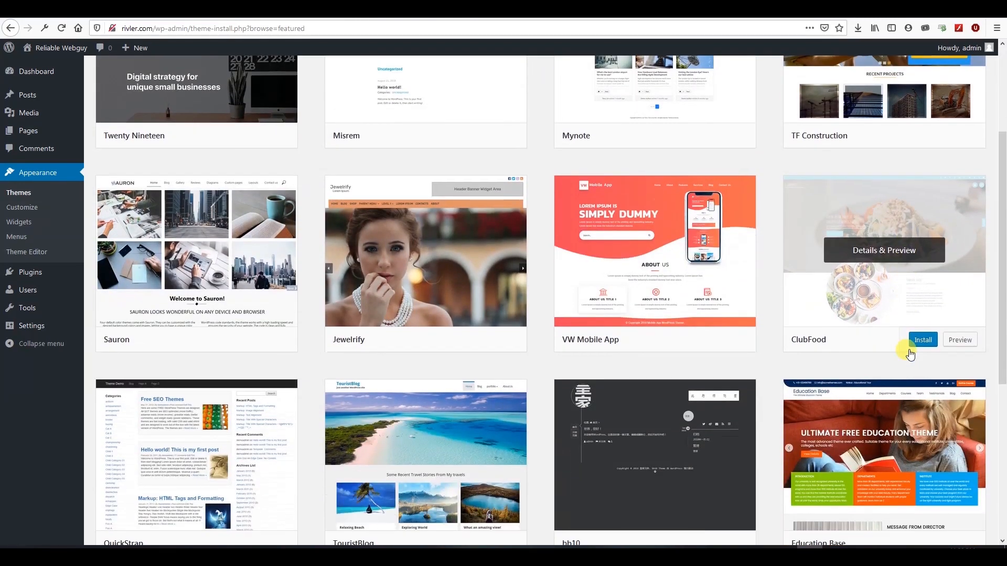
scroll(909, 353, "down", 1)
scroll(910, 354, "down", 4)
scroll(910, 354, "down", 1)
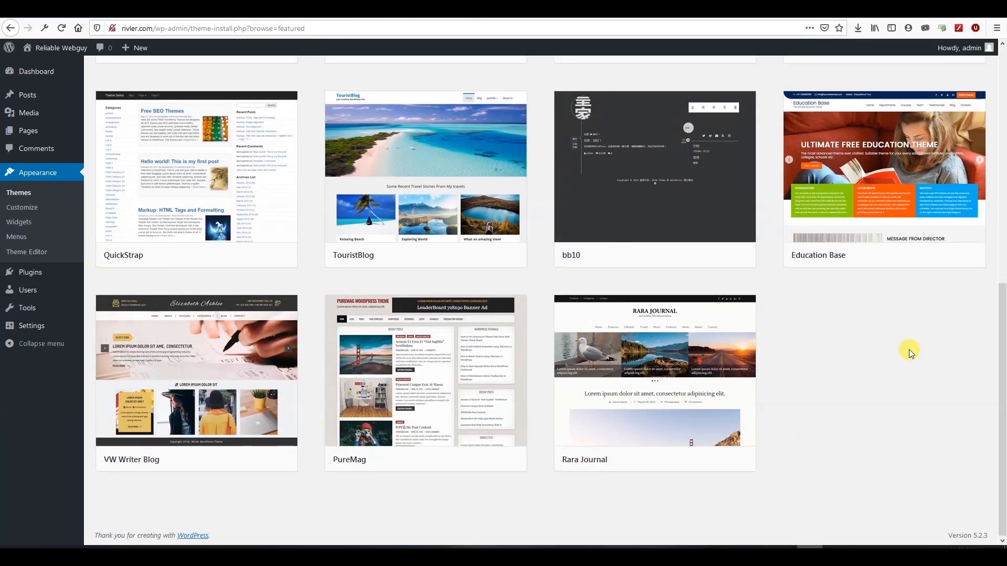
scroll(909, 352, "up", 7)
scroll(910, 354, "up", 2)
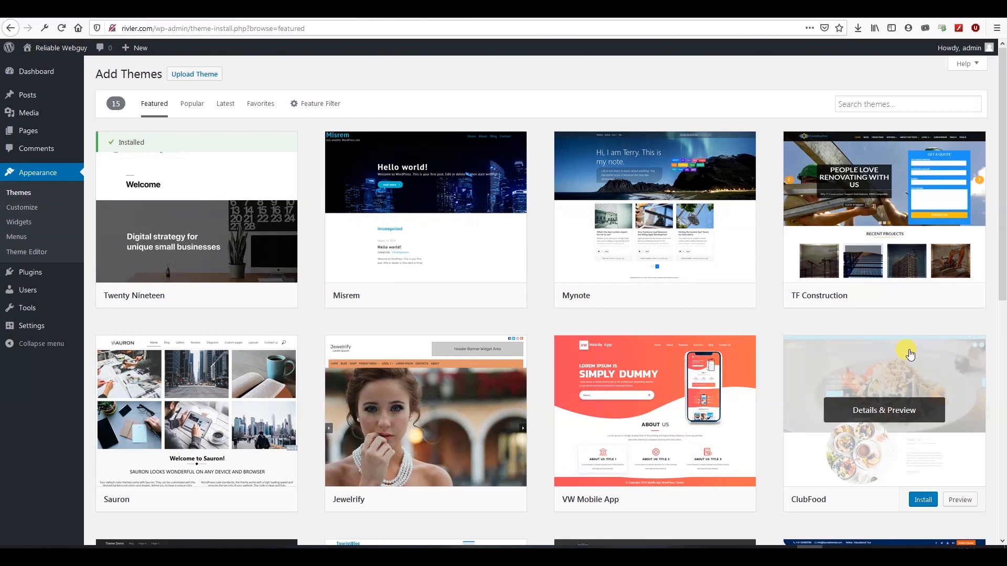
Compare the Popular, Latest and Favorites theme listings, and return to browsing the popular themes
left_click(193, 104)
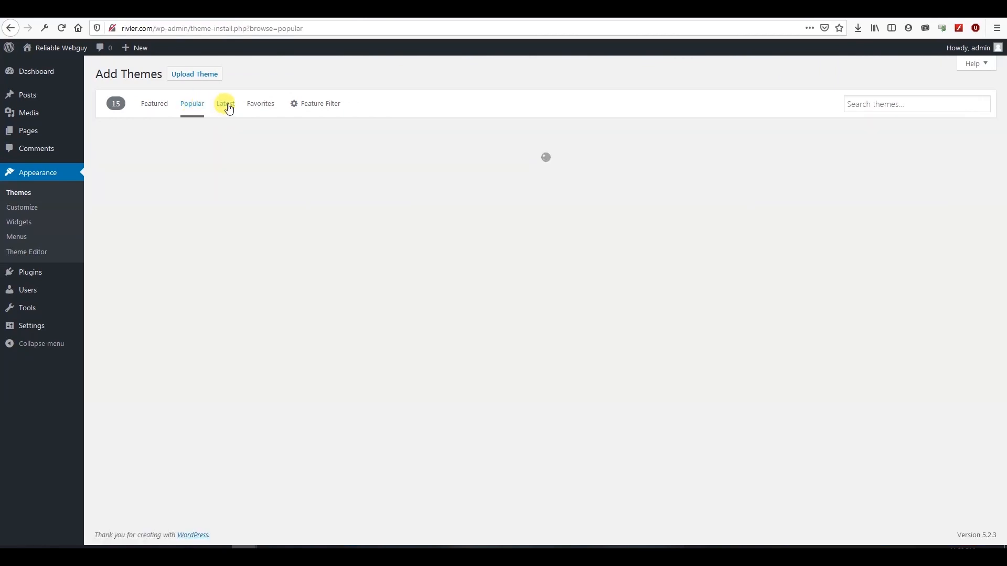
left_click(233, 108)
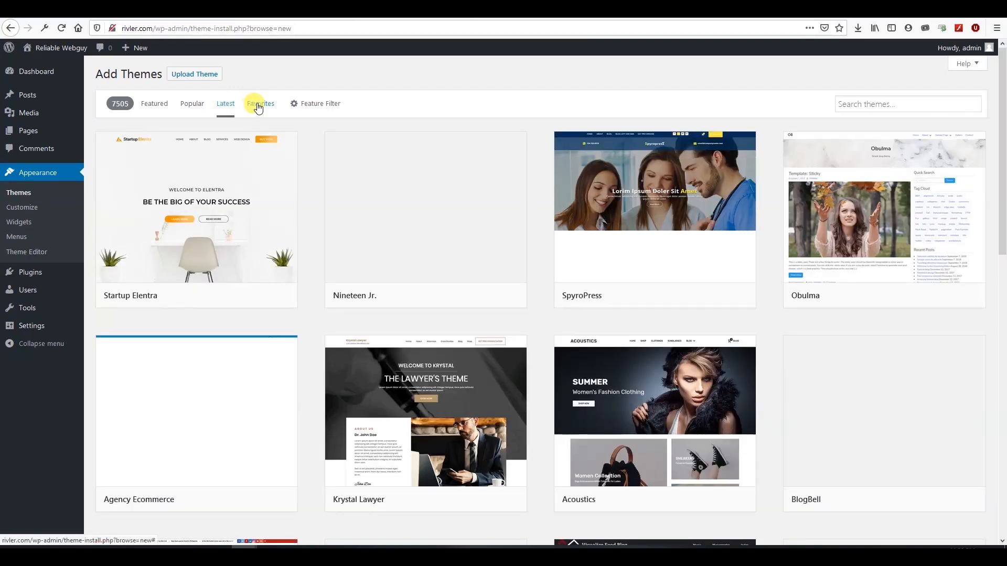
left_click(258, 108)
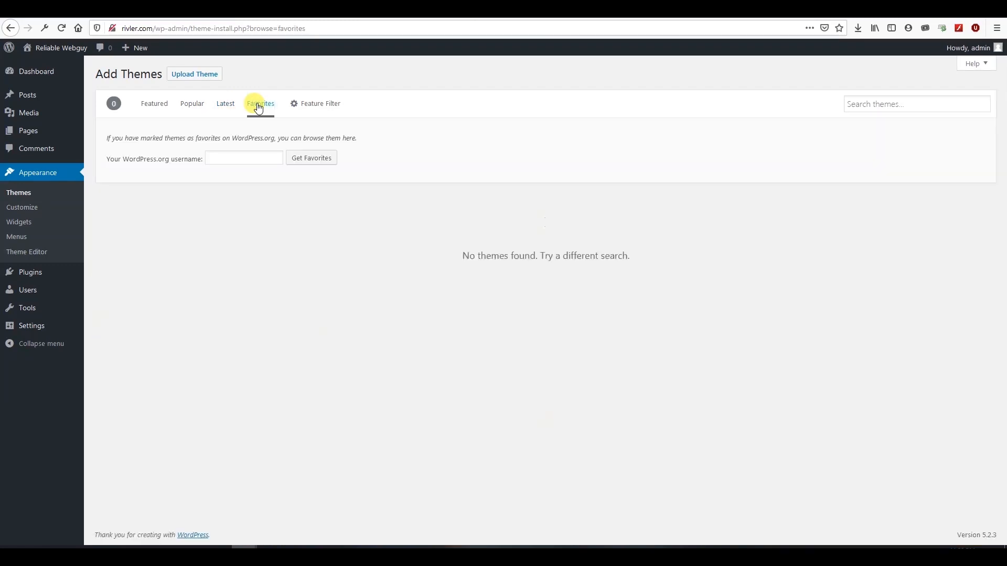
left_click(188, 107)
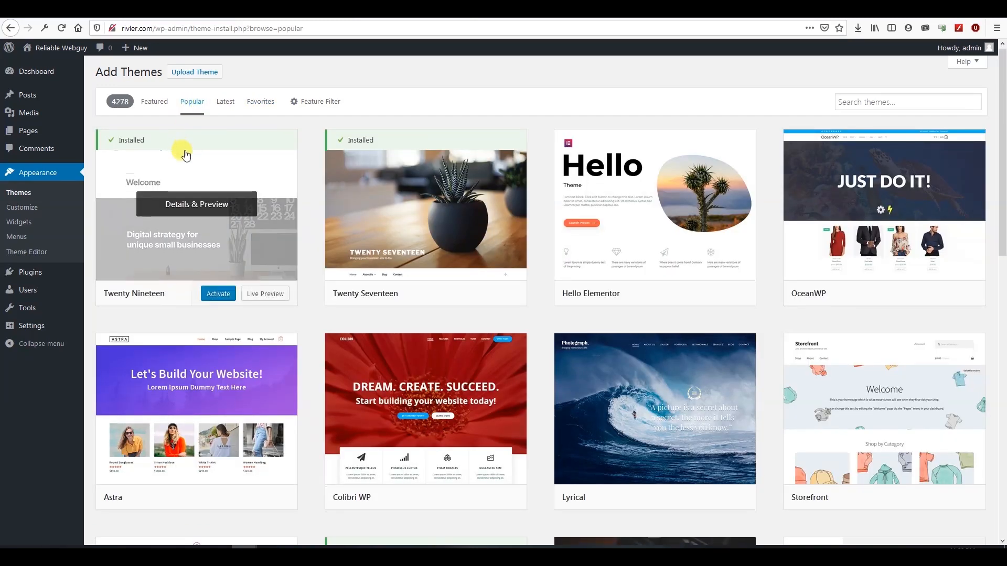
scroll(181, 153, "down", 4)
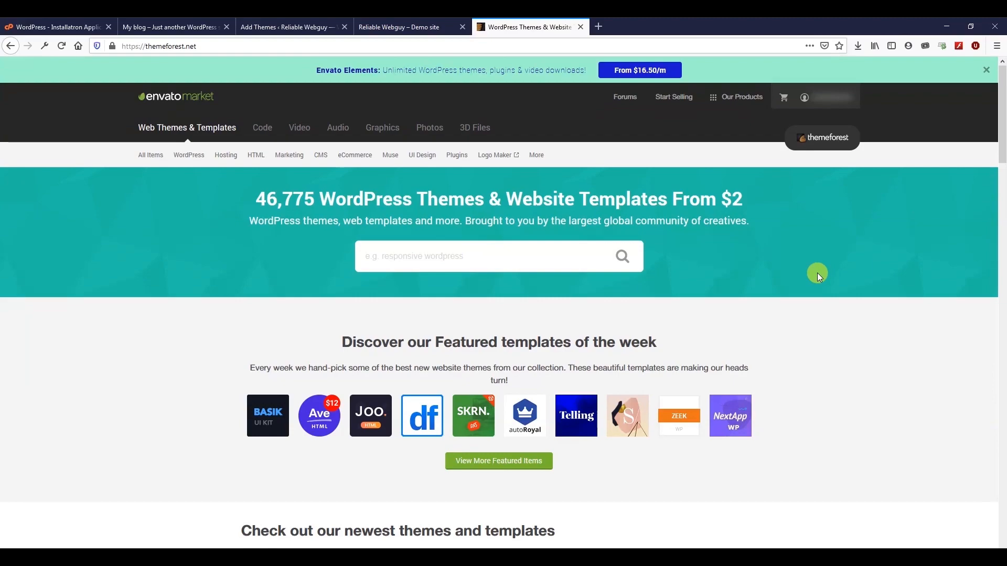
Look over the ThemeForest home page with its featured and newest website templates
scroll(204, 226, "down", 5)
scroll(205, 227, "down", 10)
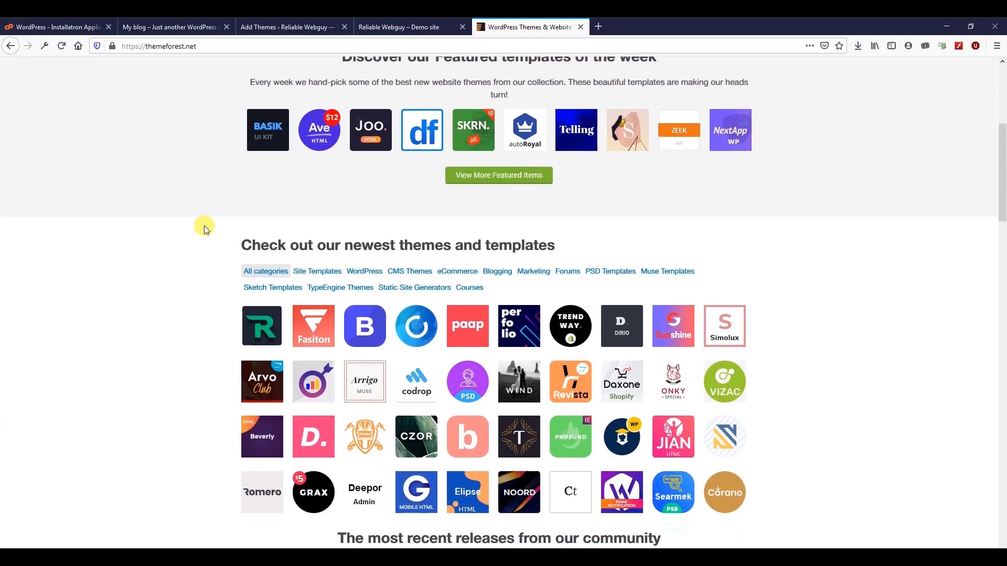
scroll(205, 228, "down", 8)
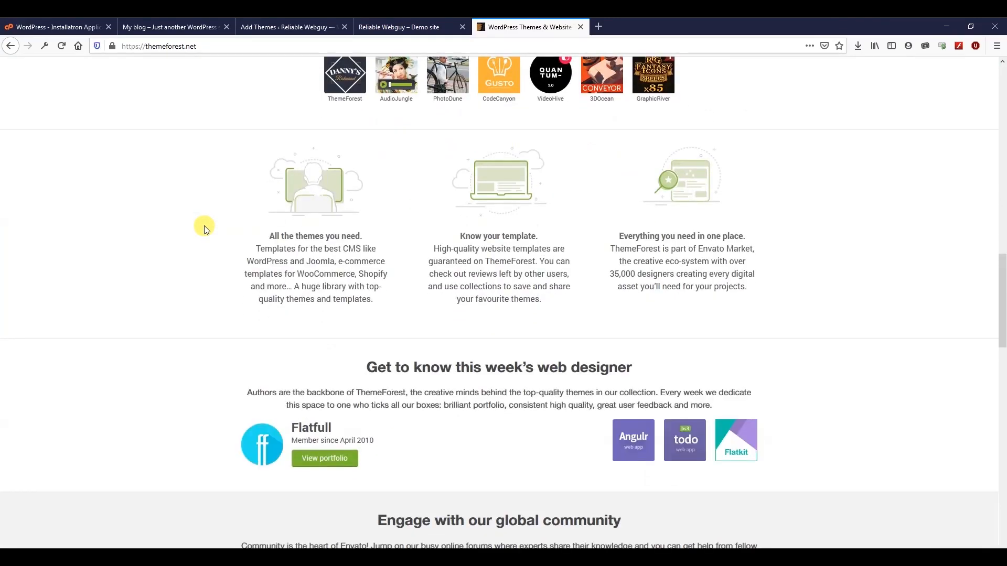
scroll(205, 228, "up", 7)
scroll(204, 228, "up", 15)
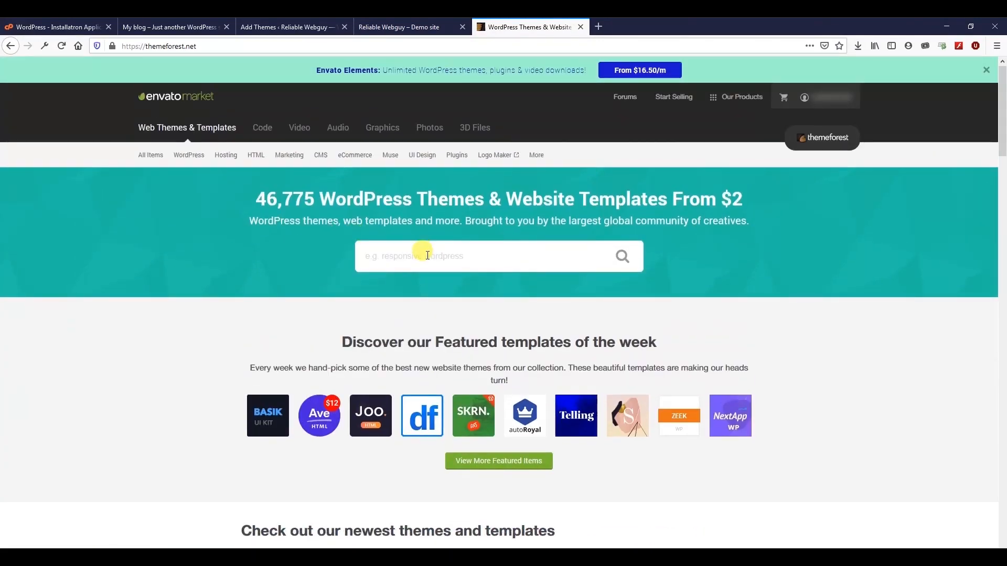
Search ThemeForest for "hotel theme" and look through the matching themes with their prices and ratings
left_click(420, 255)
left_click(414, 285)
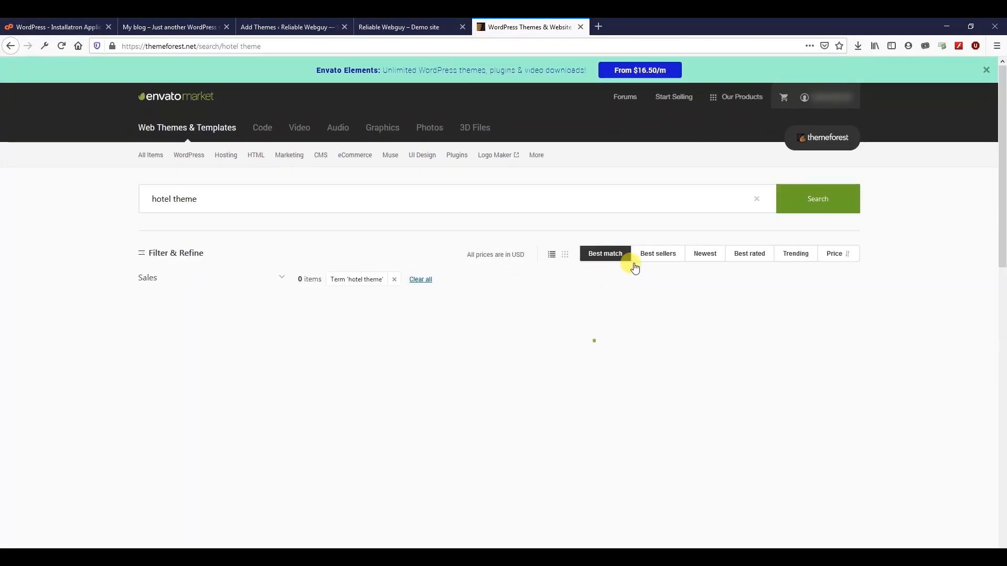
scroll(618, 351, "down", 3)
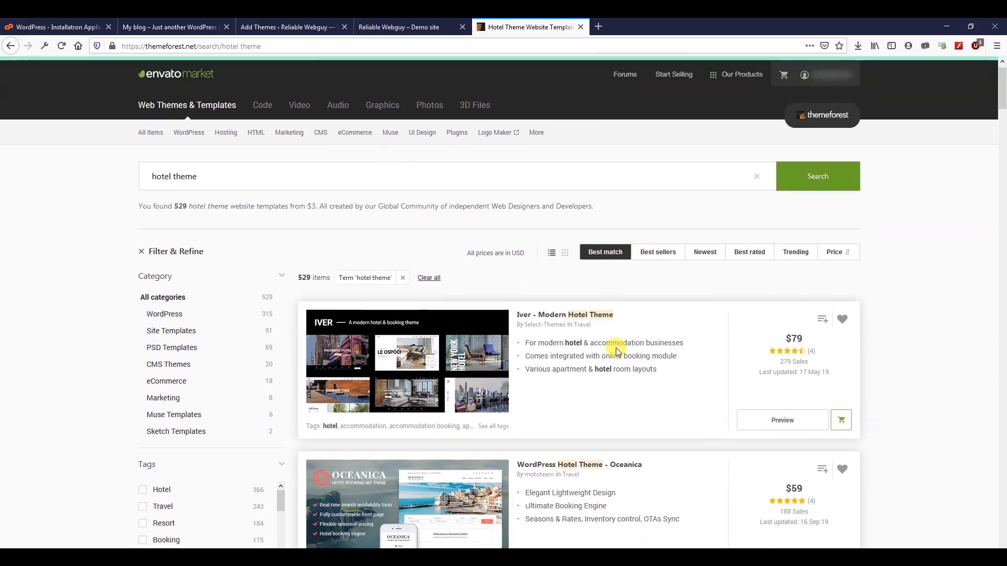
scroll(617, 351, "down", 10)
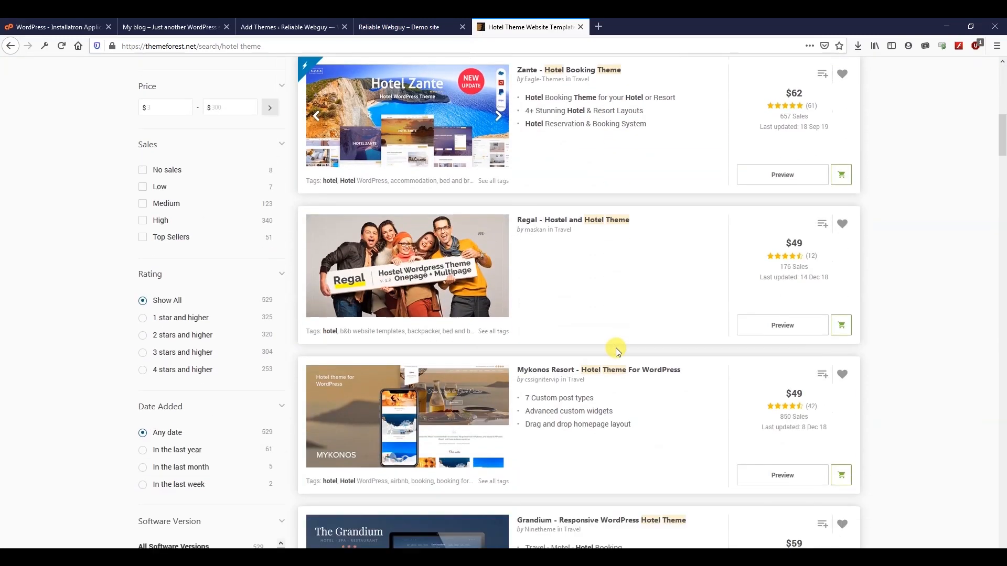
scroll(617, 351, "down", 7)
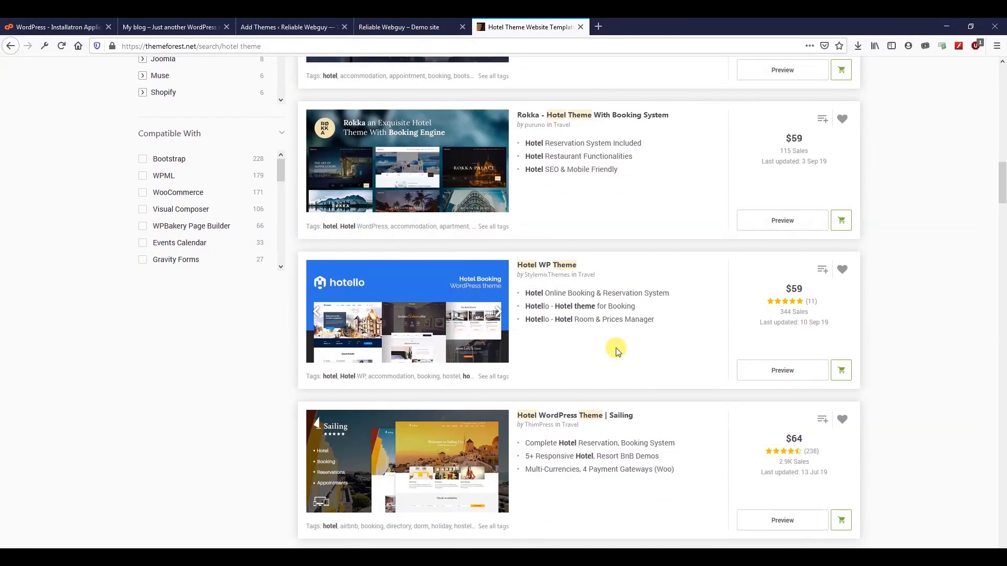
scroll(617, 351, "down", 5)
scroll(617, 351, "up", 17)
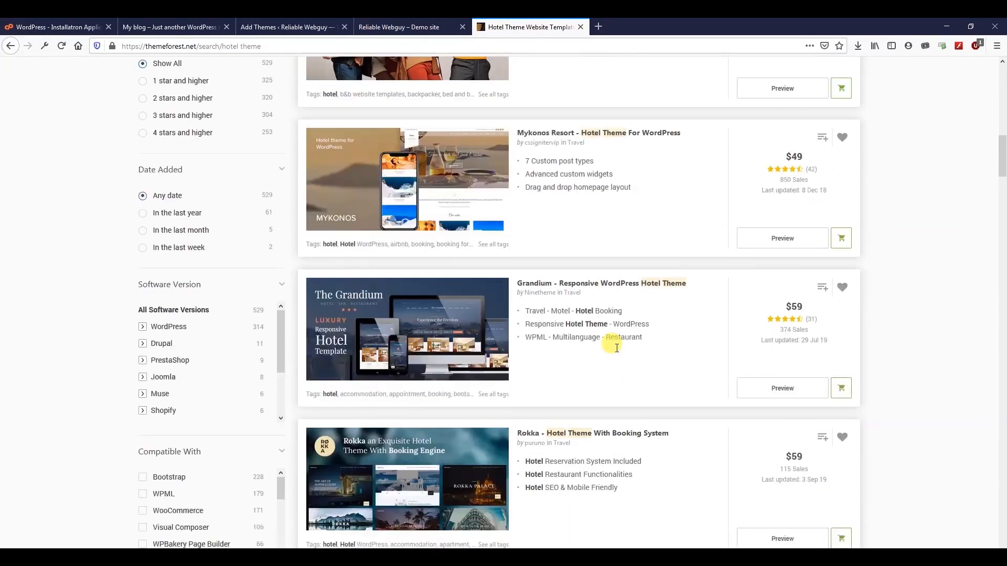
scroll(703, 301, "up", 10)
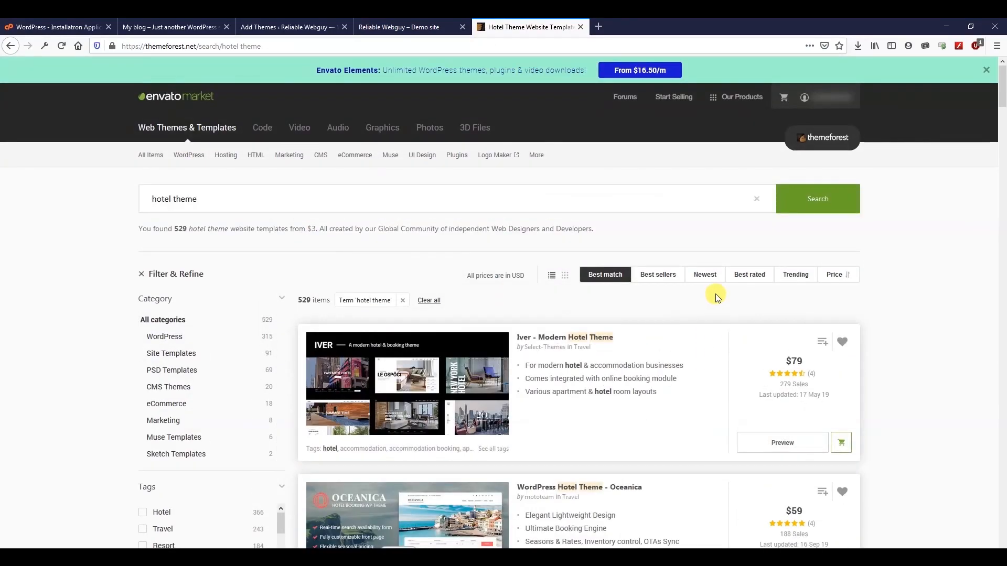
Show the hotel theme results as a grid and browse further through them
left_click(562, 278)
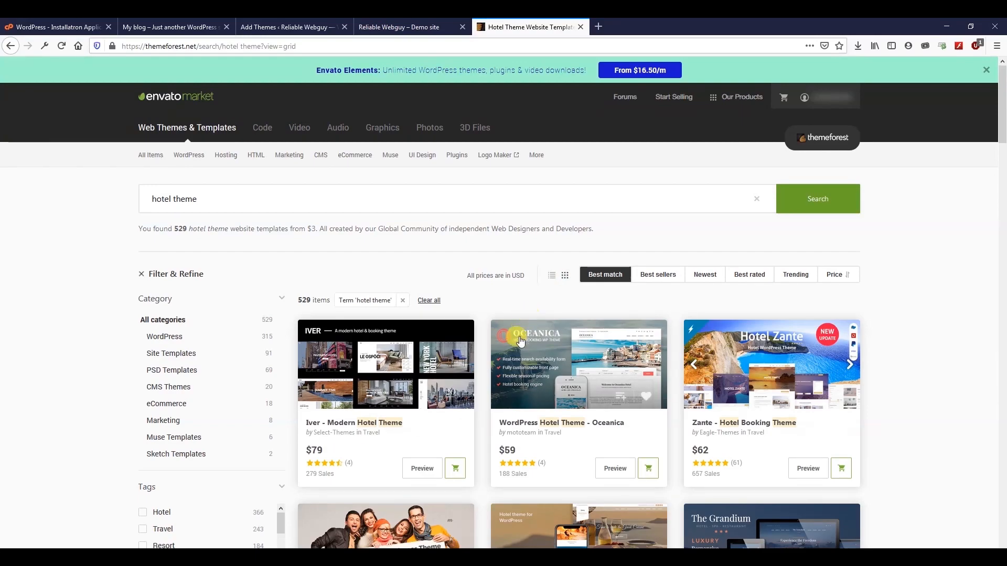
scroll(517, 347, "down", 4)
scroll(517, 347, "down", 12)
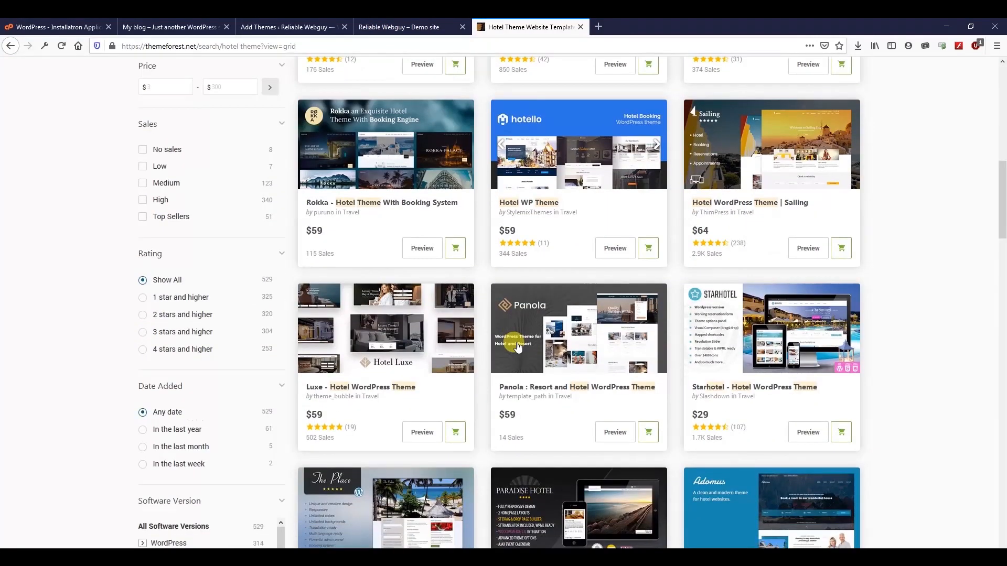
scroll(517, 347, "down", 5)
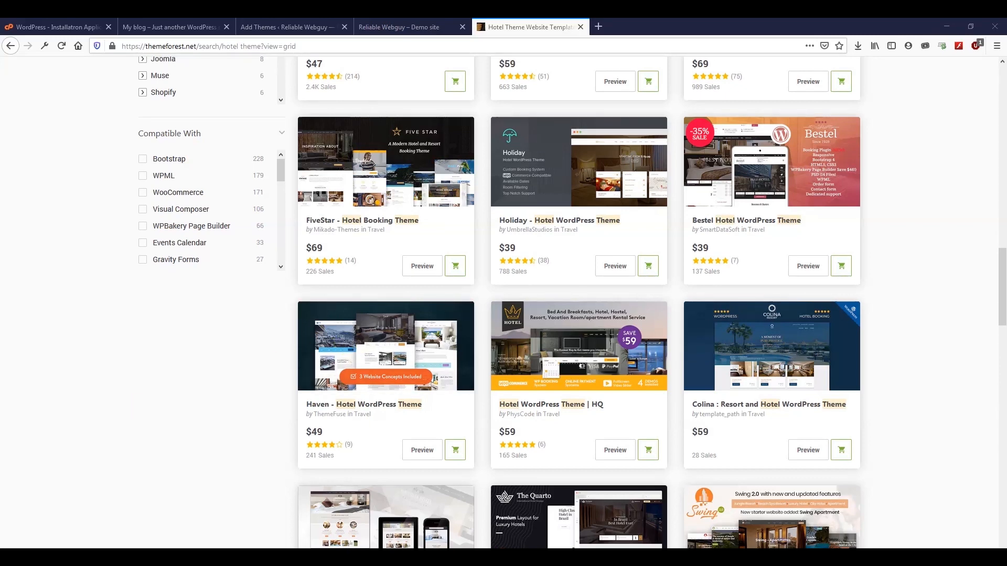
Return to the featured themes in the WordPress theme catalogue and search the catalogue for "hotel"
left_click(330, 29)
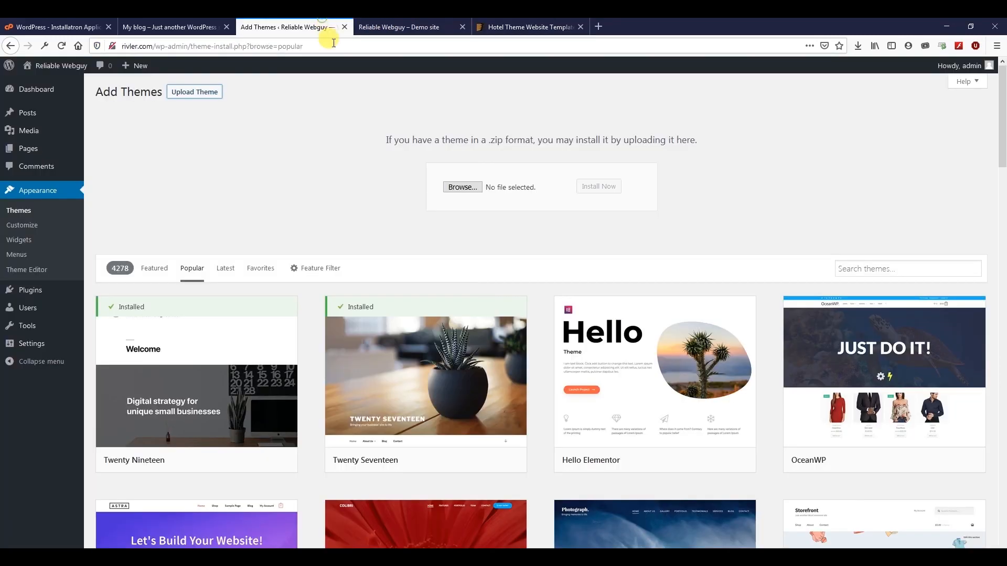
left_click(152, 272)
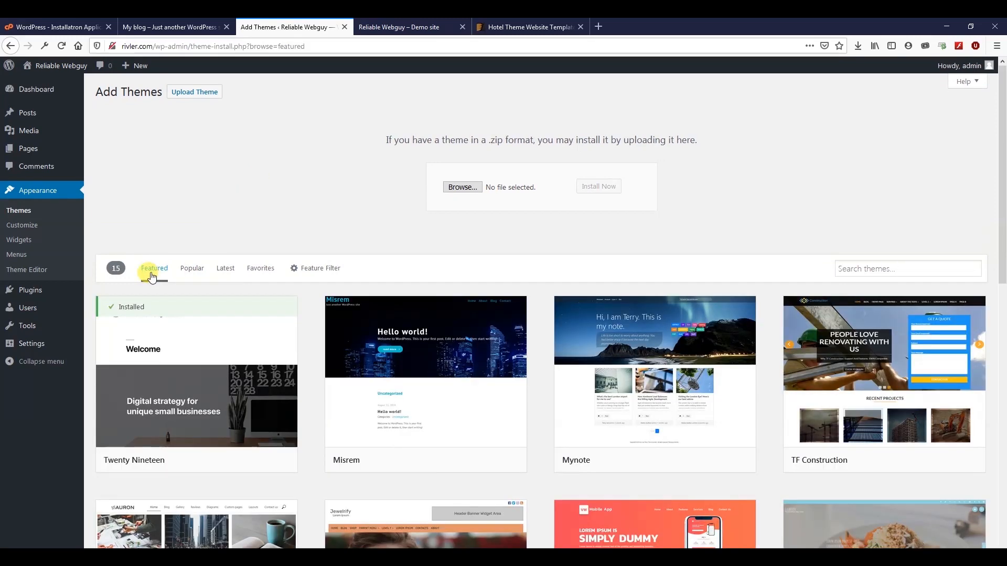
left_click(16, 209)
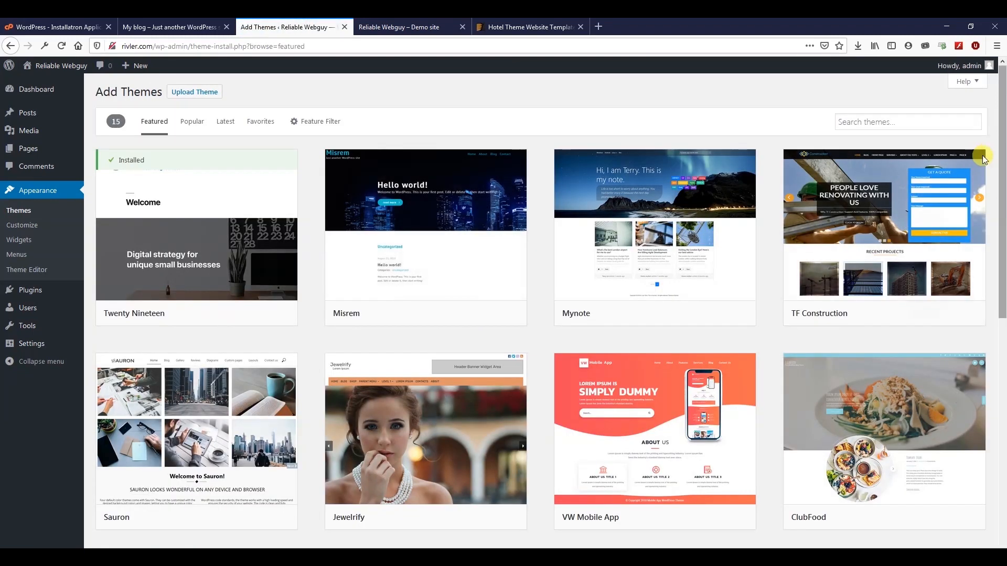
left_click(918, 119)
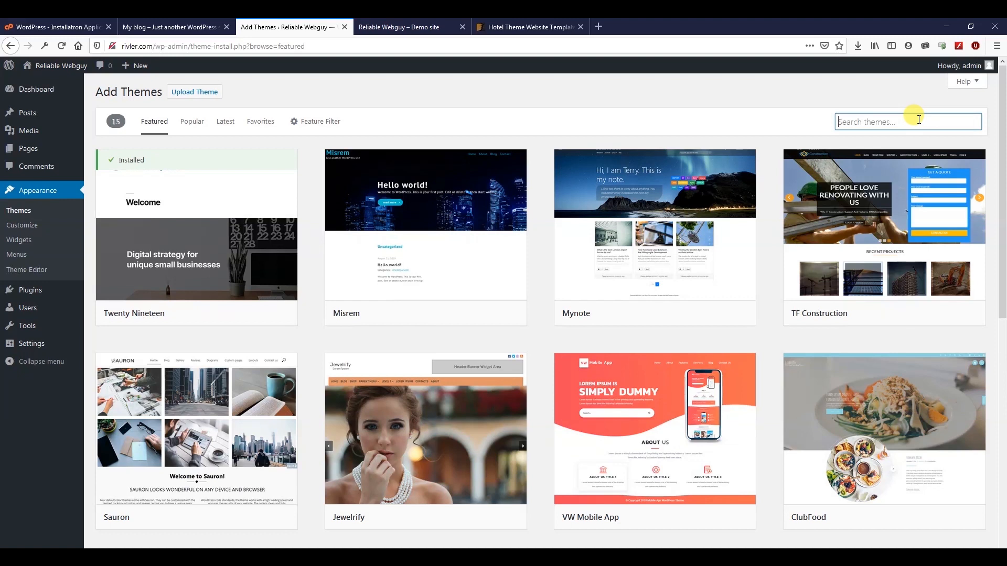
type("hotel")
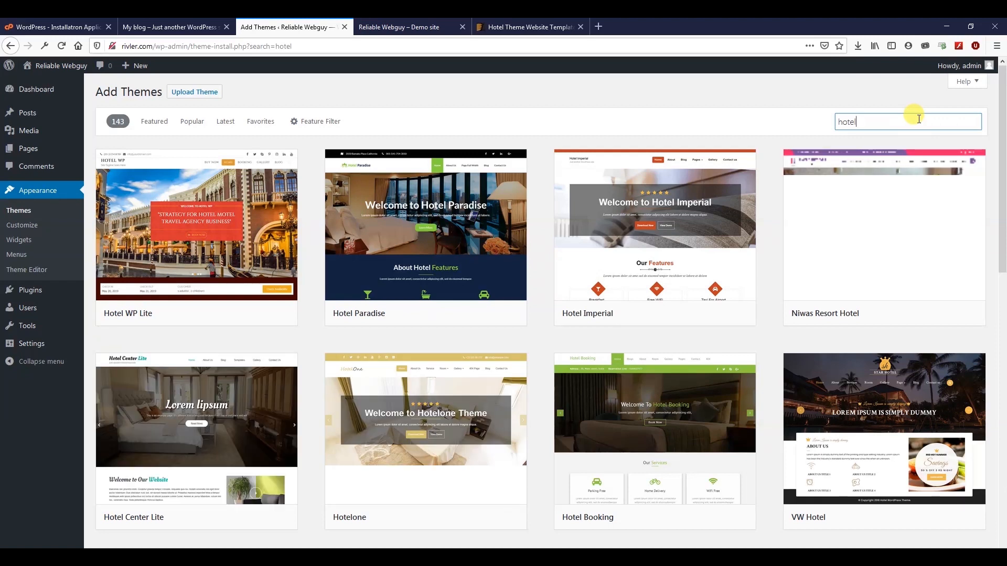
Search the theme catalogue for "education" and install the Professional Education Consultancy theme
double_click(918, 119)
type("education")
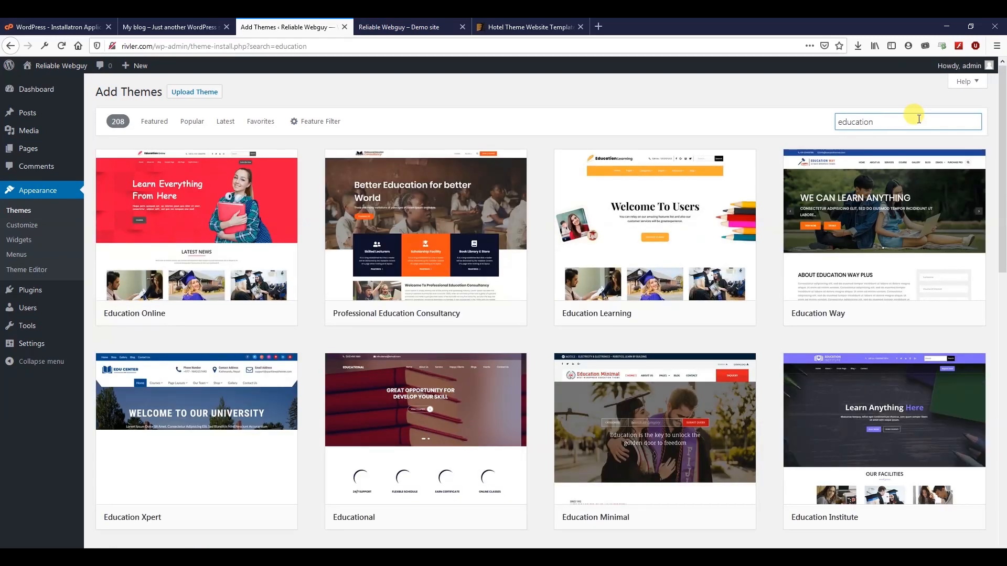
mouse_move(417, 277)
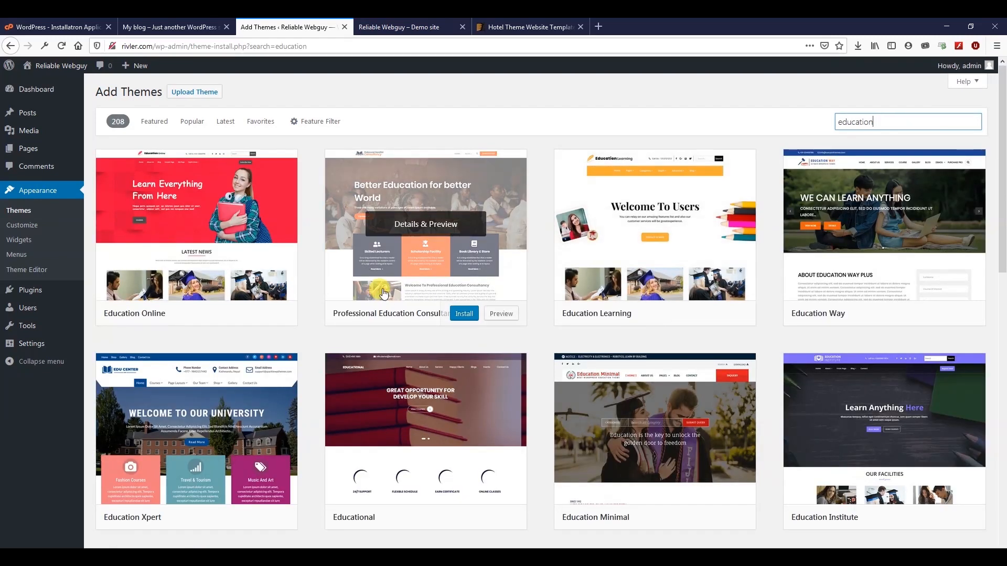
left_click(473, 317)
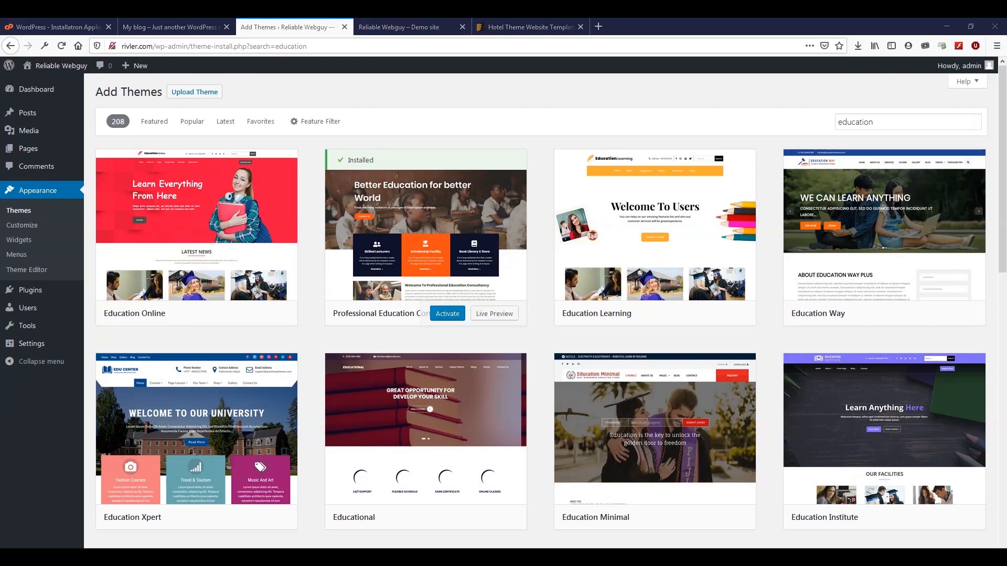
Go to the installed themes and view the details of the Professional Education Consultancy theme
left_click(19, 210)
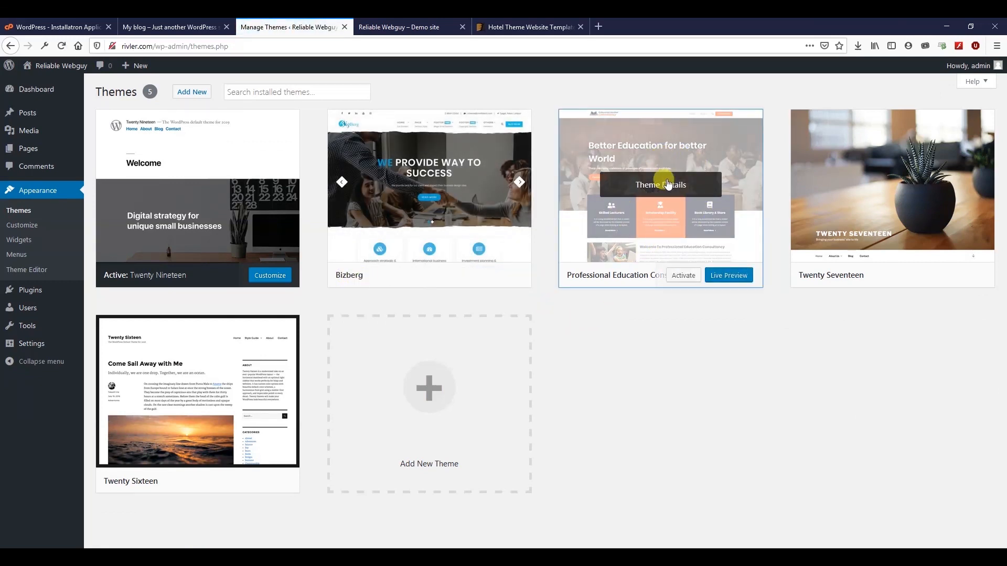
left_click(658, 189)
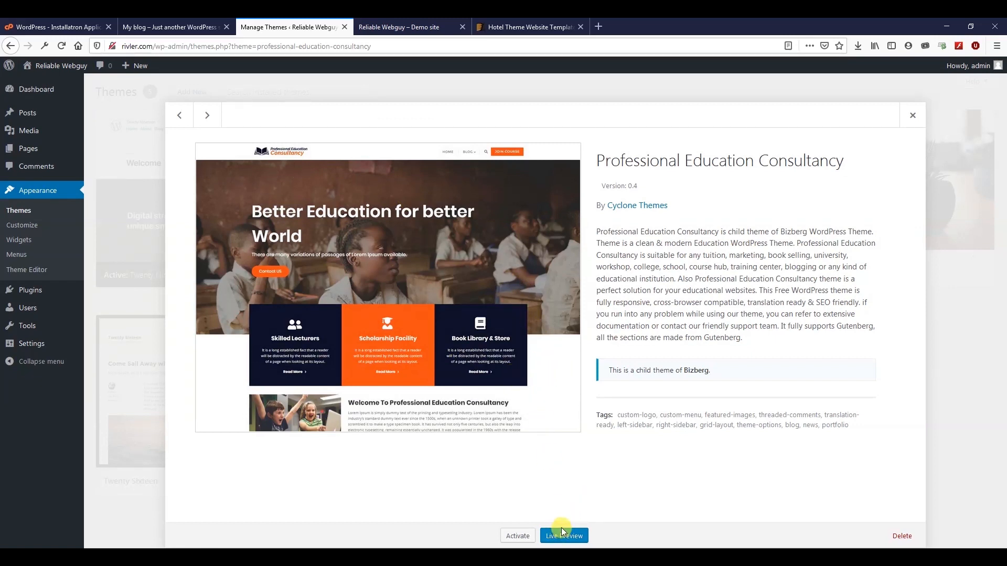
left_click(914, 116)
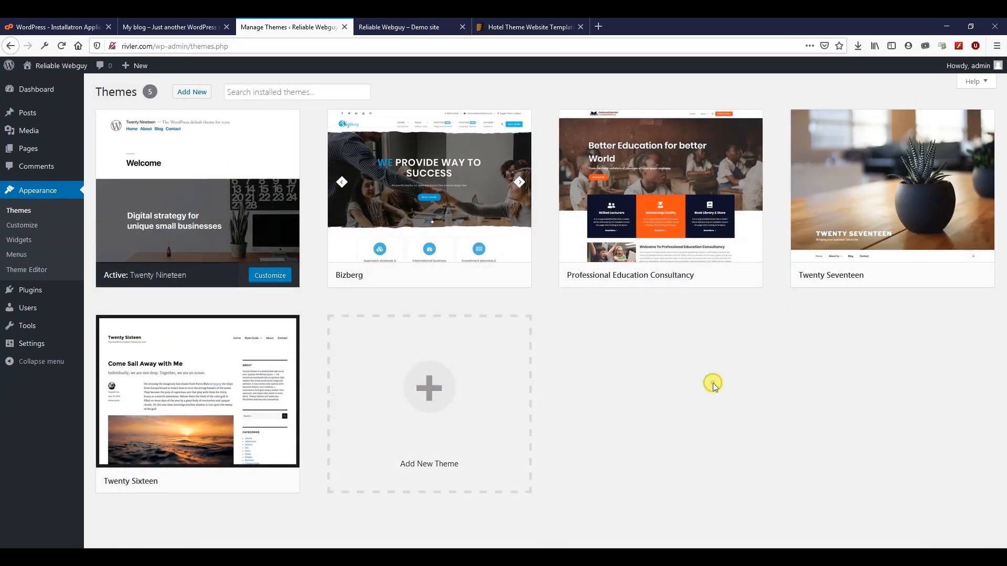
View the details of the Bizberg theme, highlight its author, and return to the installed themes
mouse_move(432, 216)
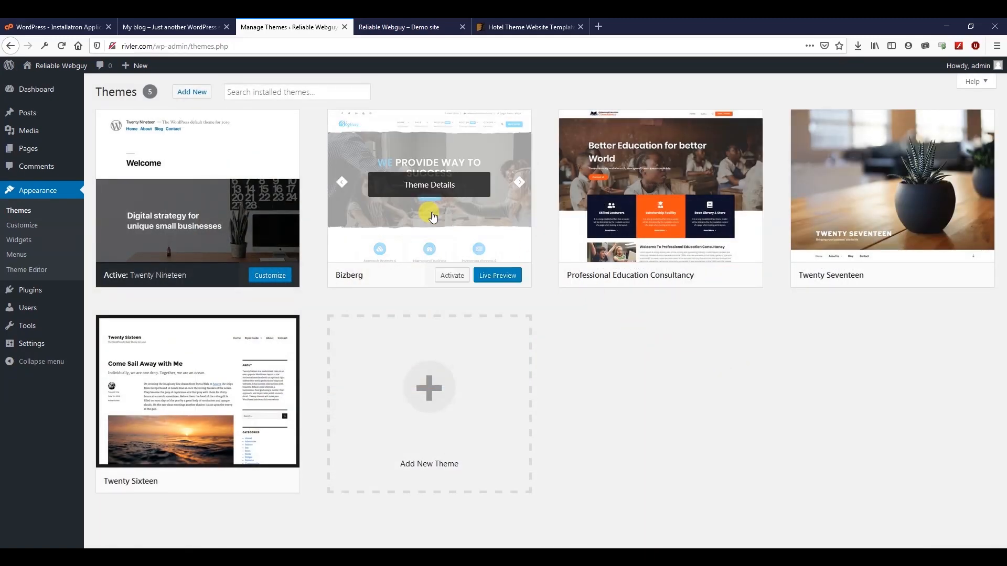
left_click(435, 189)
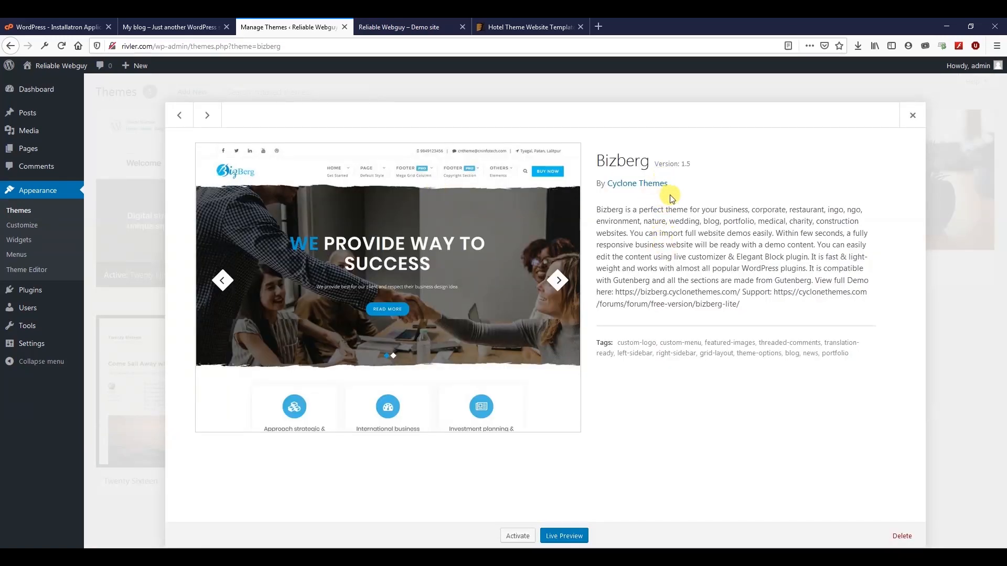
left_click_drag(676, 188, 604, 185)
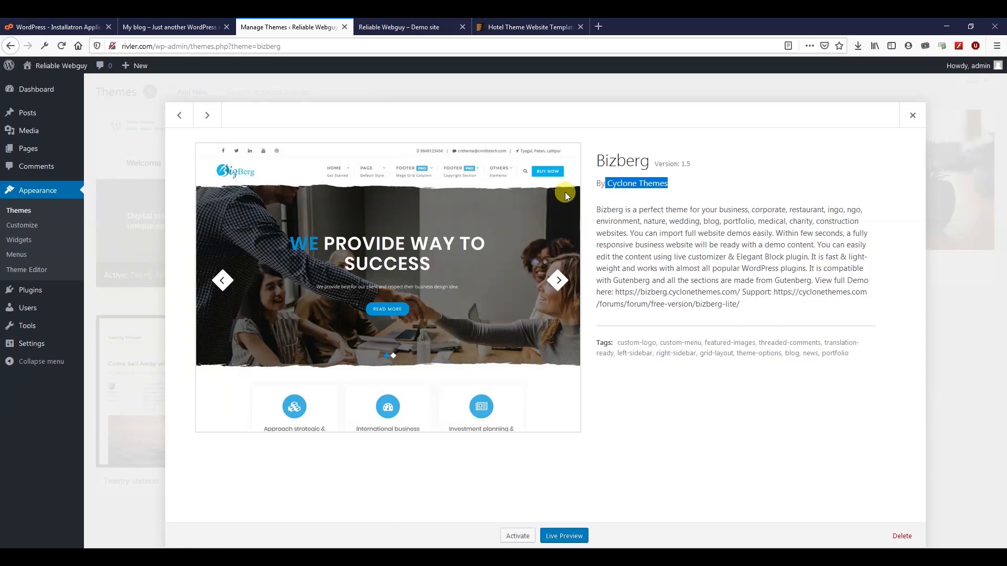
left_click(140, 297)
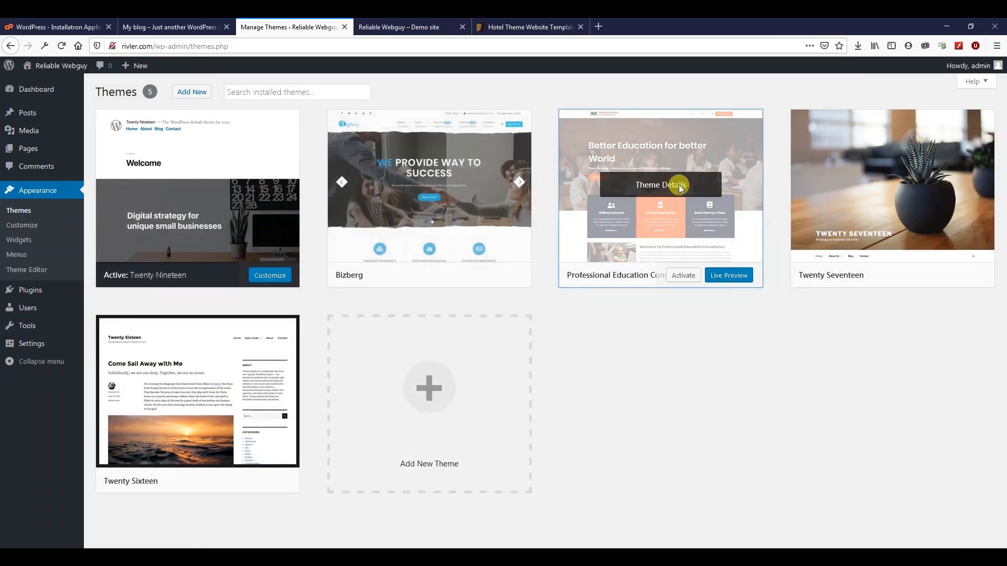
View the details of the Professional Education Consultancy theme, highlight its author and child-theme note, and return to the installed themes
left_click(674, 187)
left_click_drag(687, 209, 600, 199)
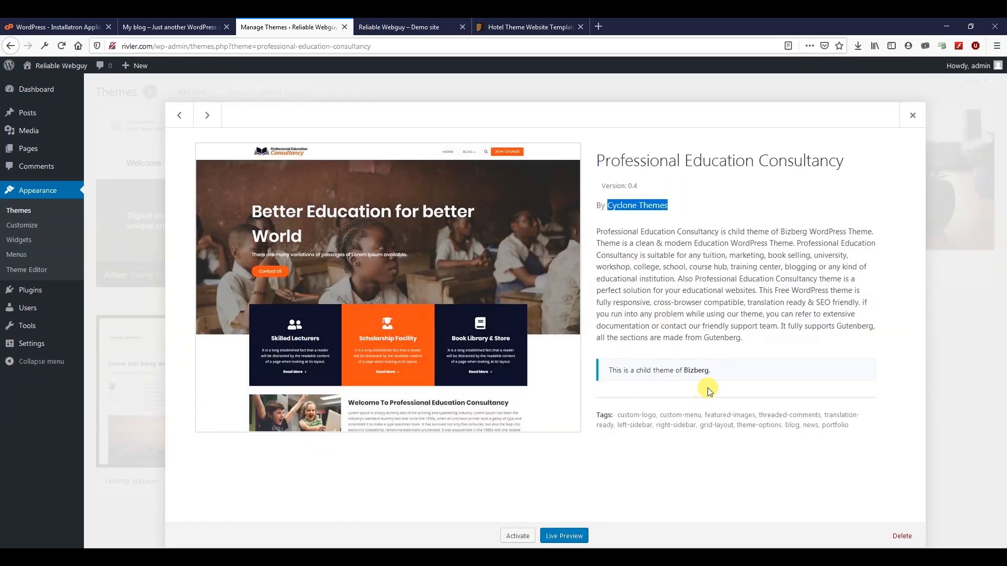
left_click(696, 369)
left_click_drag(696, 368, 603, 365)
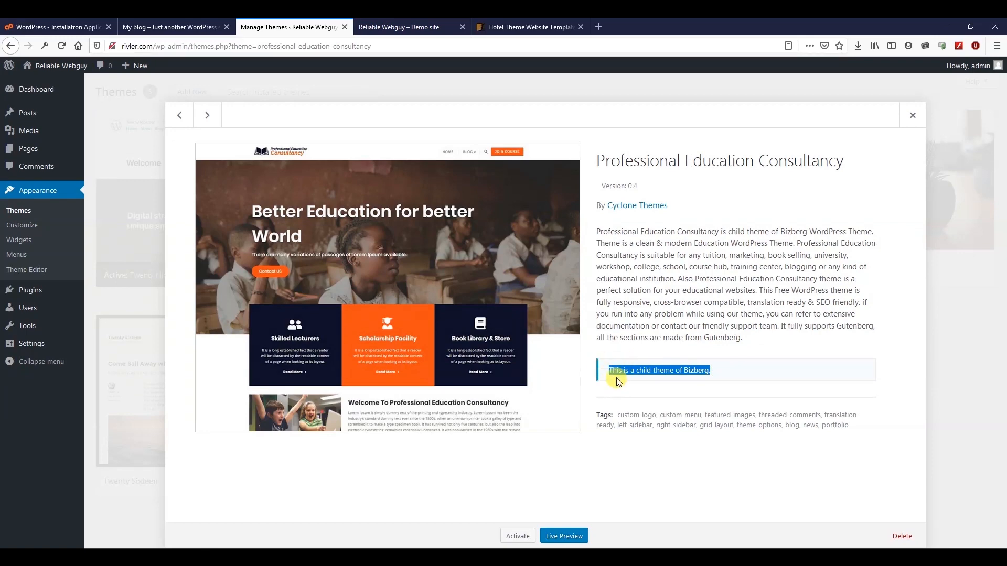
left_click(135, 338)
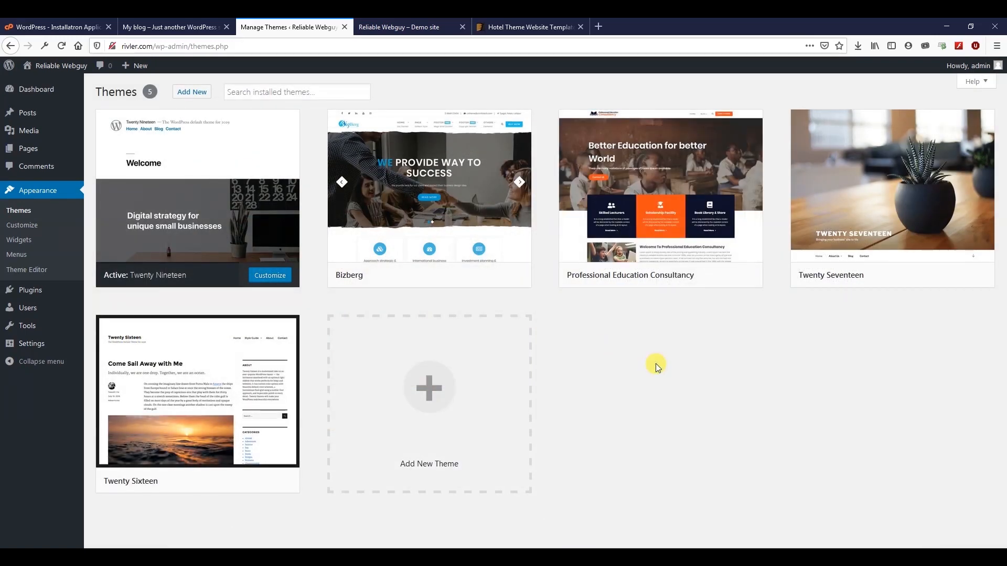
Activate the Professional Education Consultancy theme and reload the demo site to check its new look
left_click(675, 275)
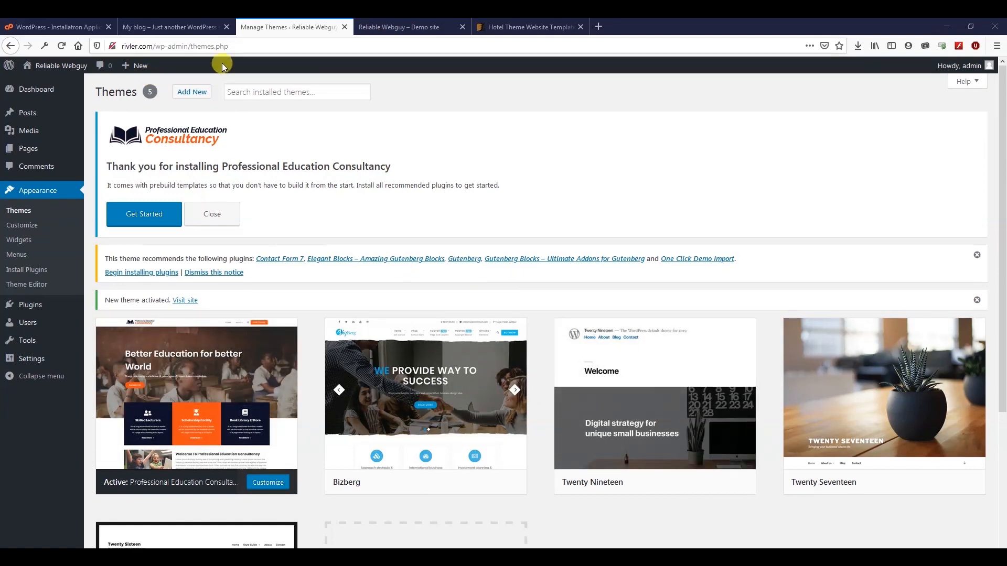
left_click(409, 24)
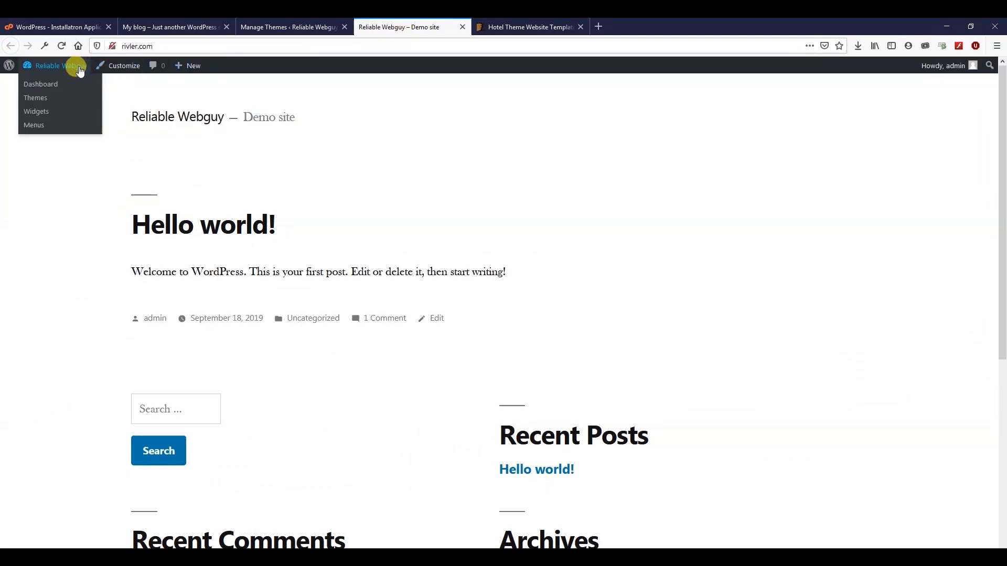
left_click(61, 45)
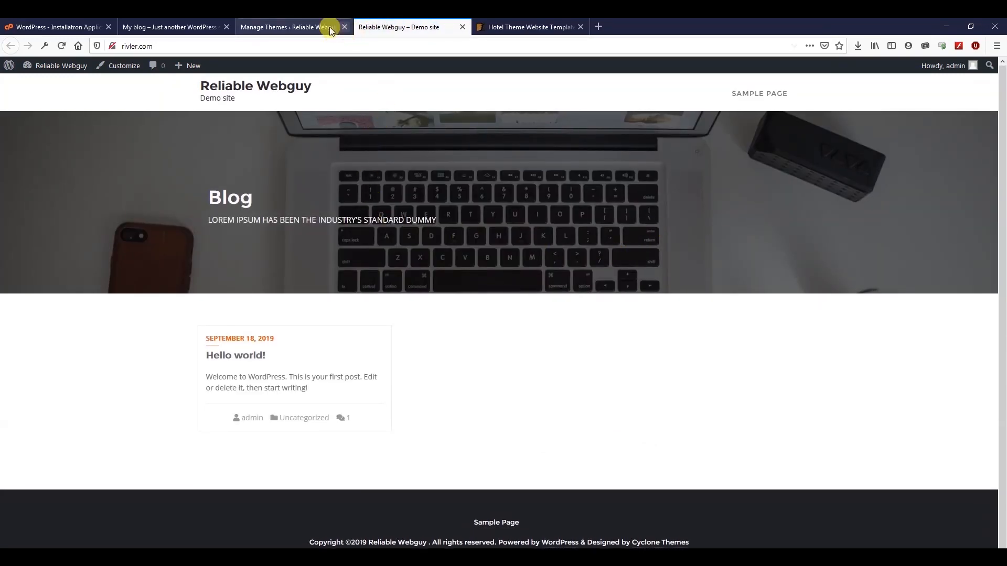
left_click(311, 25)
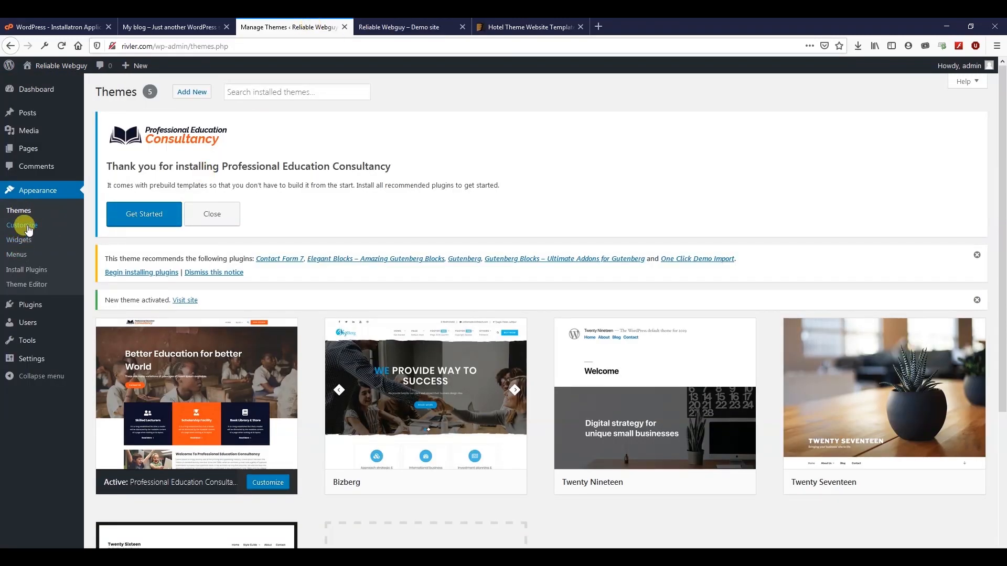
Go to the Widgets page and look into the Search and Recent Posts widgets of the Sidebar
left_click(237, 272)
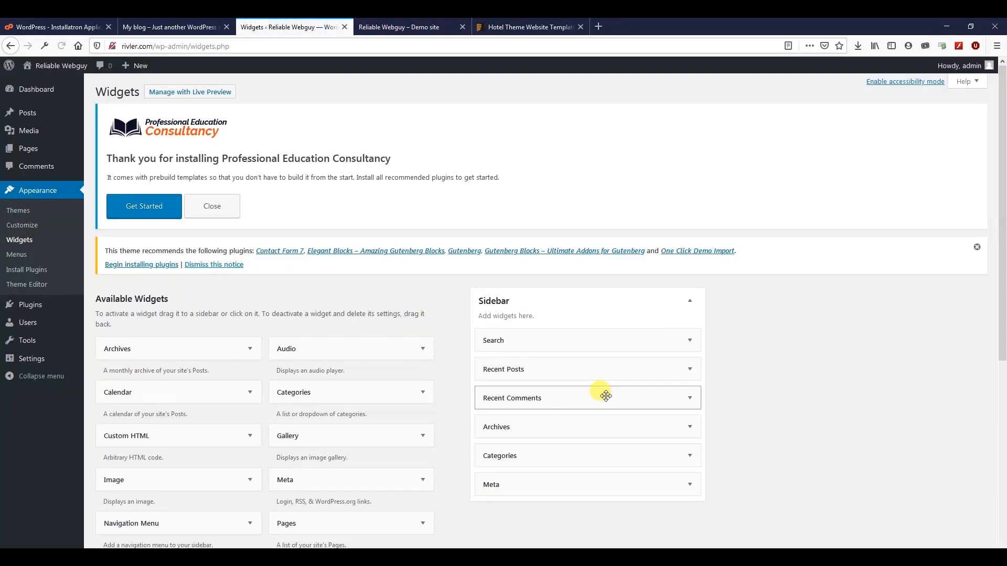
scroll(603, 393, "down", 2)
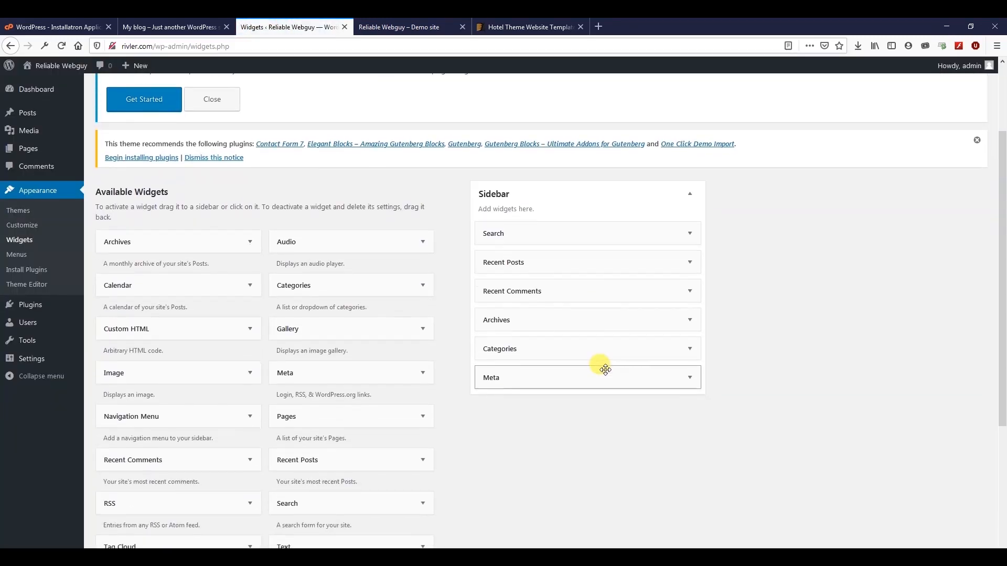
left_click(683, 236)
left_click(683, 234)
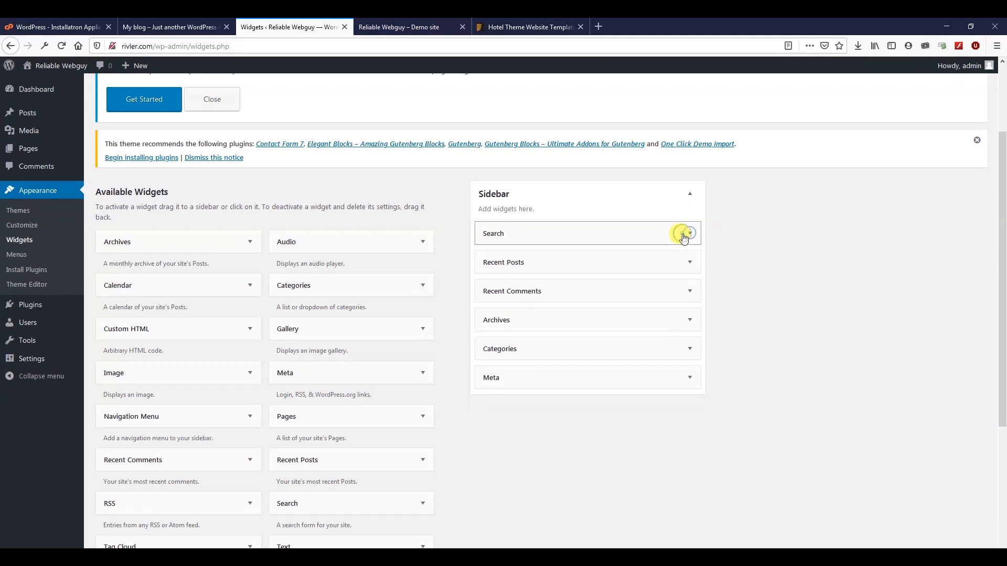
left_click(690, 262)
left_click(690, 262)
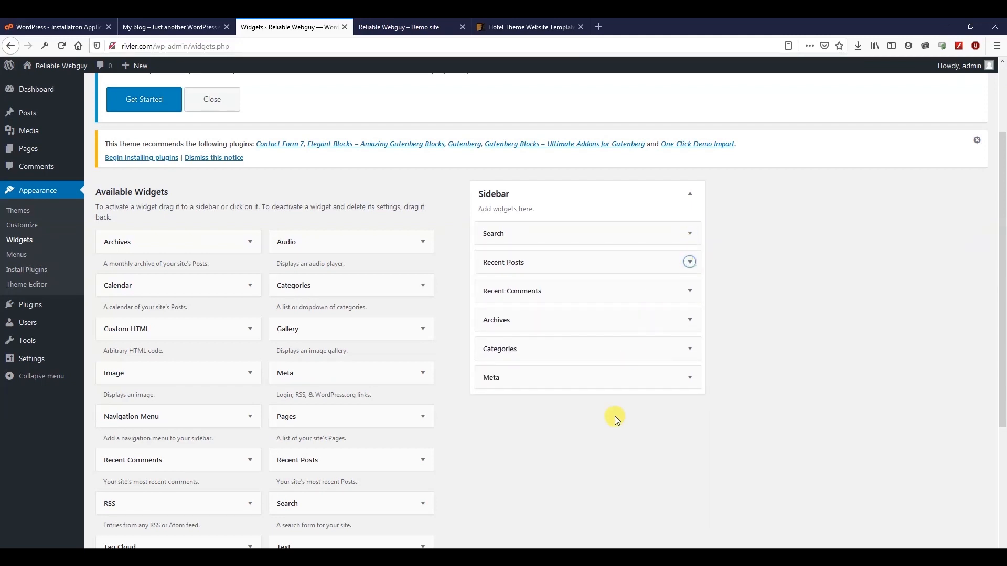
Reorder the Sidebar widgets so that Meta follows Search and Recent Comments comes after Archives
scroll(610, 448, "down", 4)
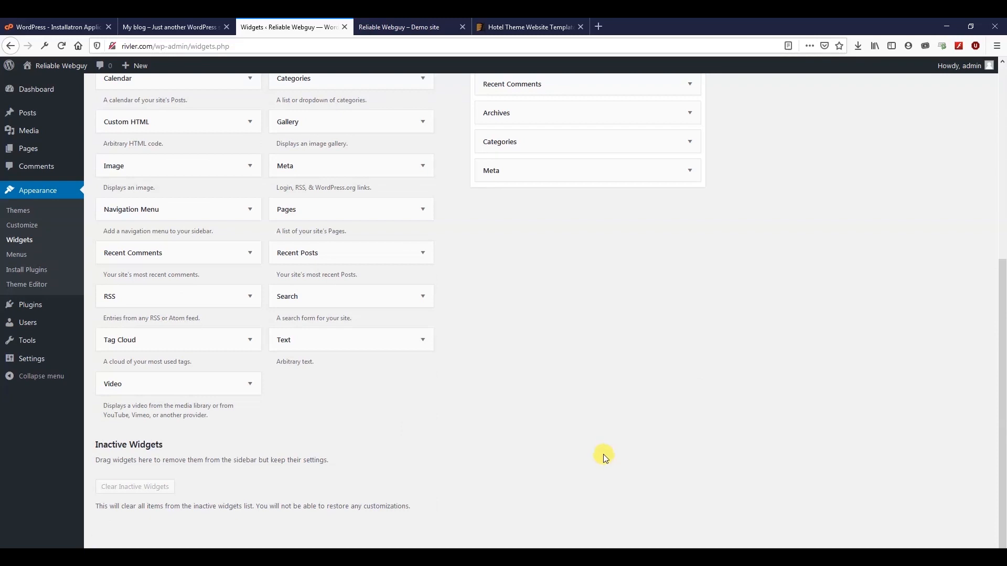
scroll(564, 373, "up", 4)
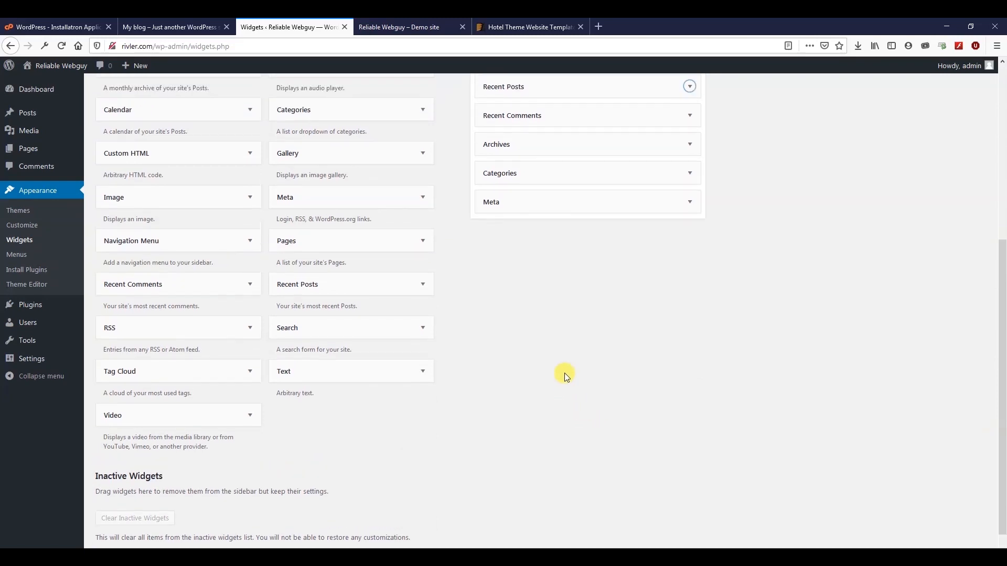
left_click_drag(521, 376, 525, 268)
left_click_drag(538, 364, 535, 328)
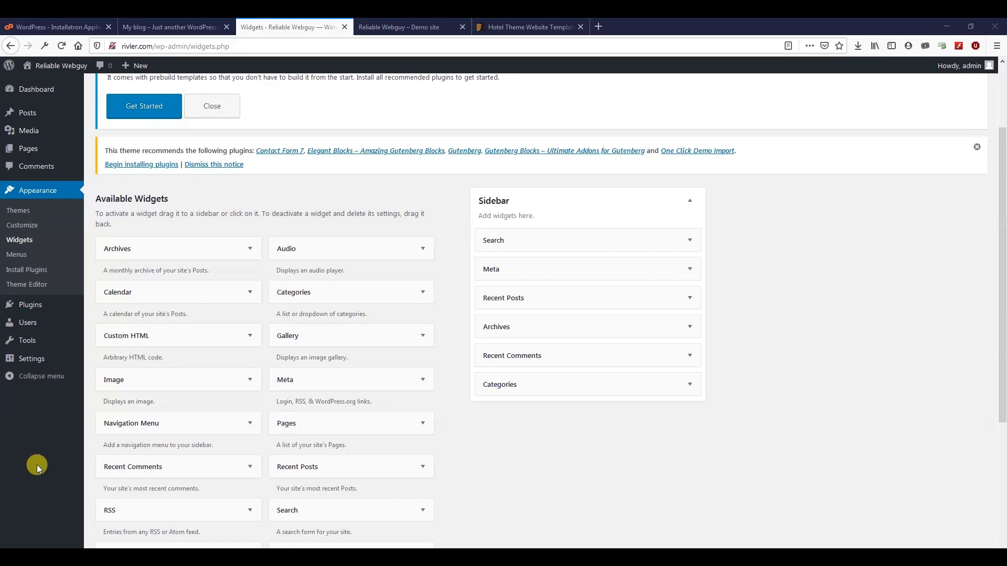
Create a new navigation menu named testmenu
left_click(20, 254)
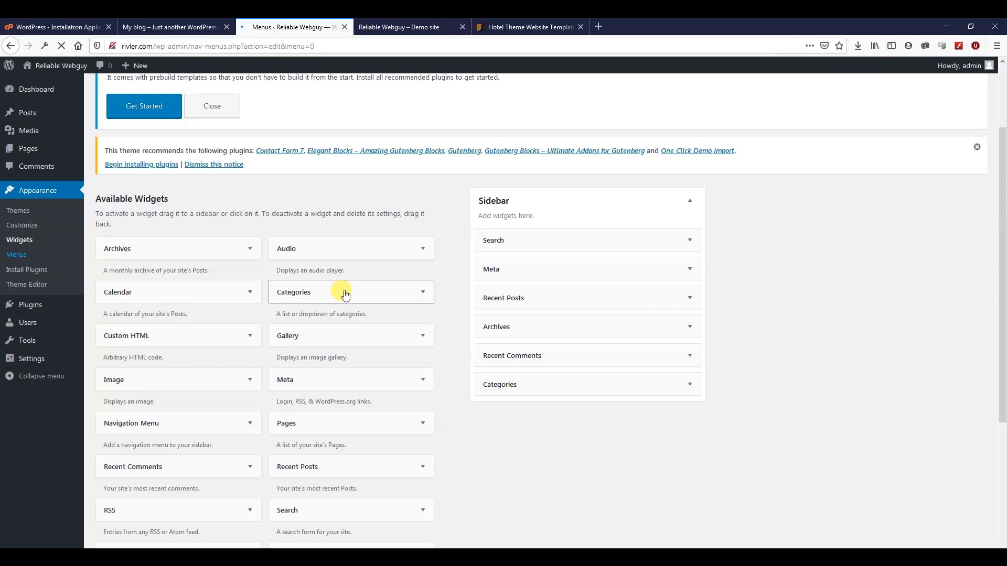
scroll(391, 328, "down", 1)
left_click(346, 369)
type("testmenu")
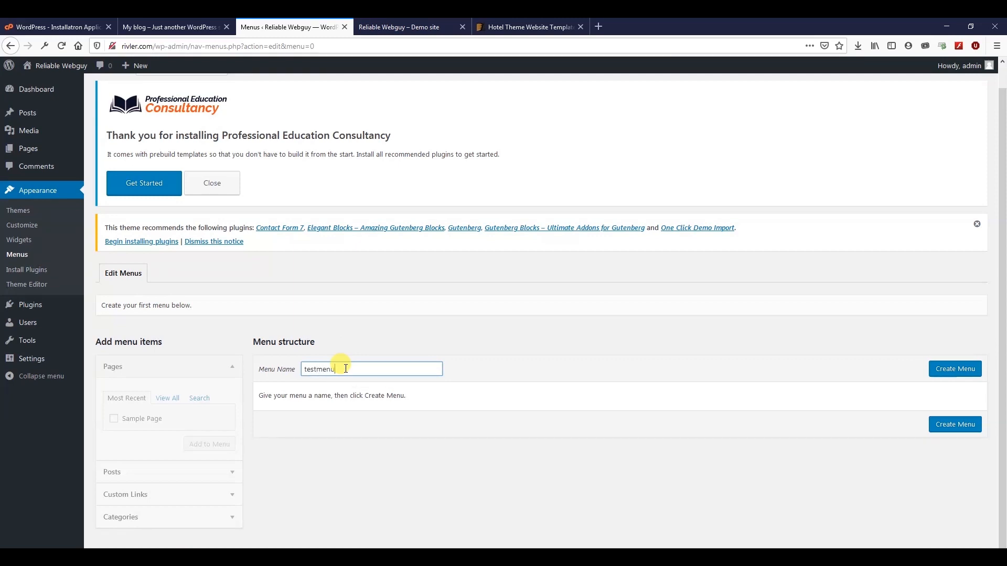
left_click(950, 369)
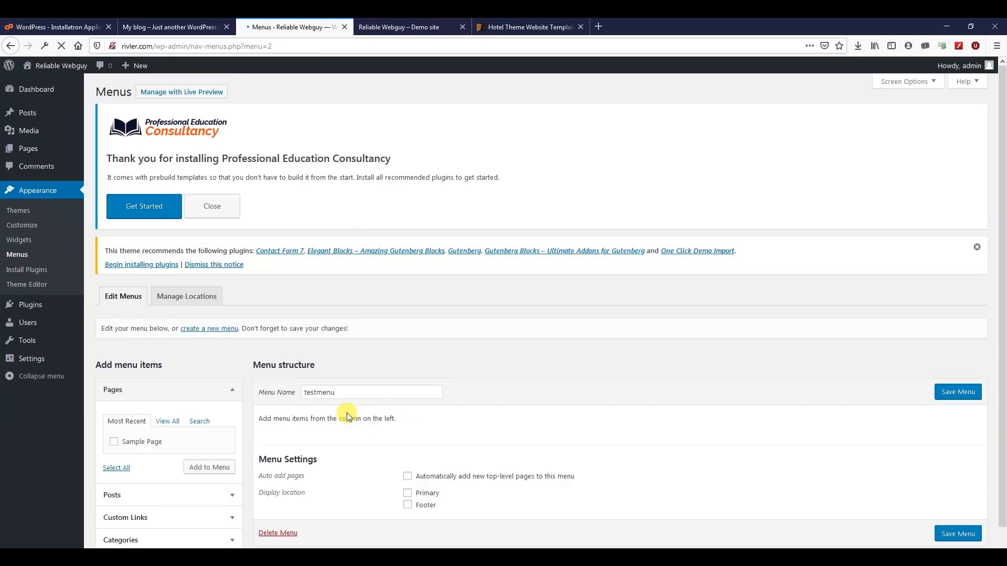
Add the Sample Page page and the Hello world! post to testmenu
scroll(340, 426, "down", 1)
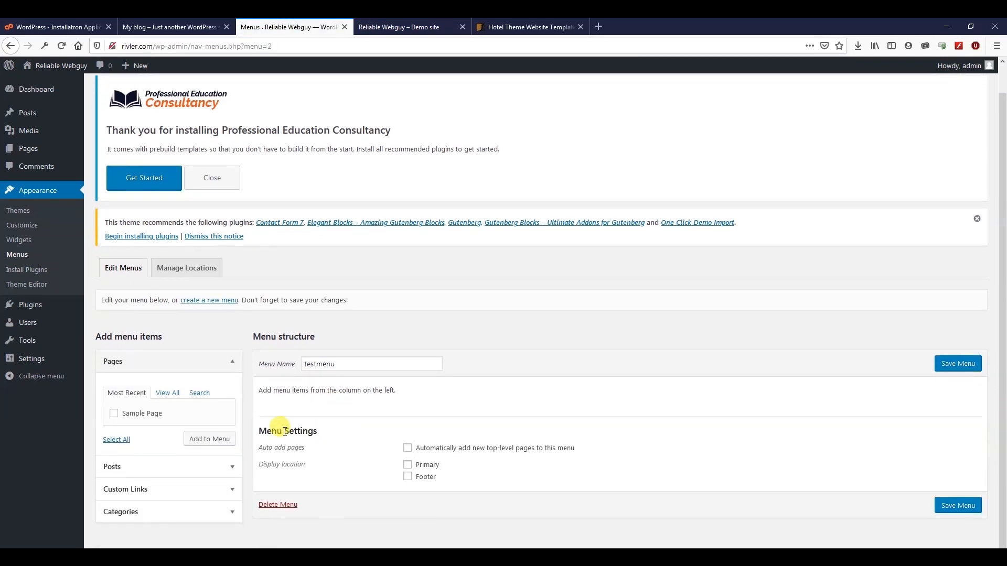
left_click(123, 413)
left_click(210, 441)
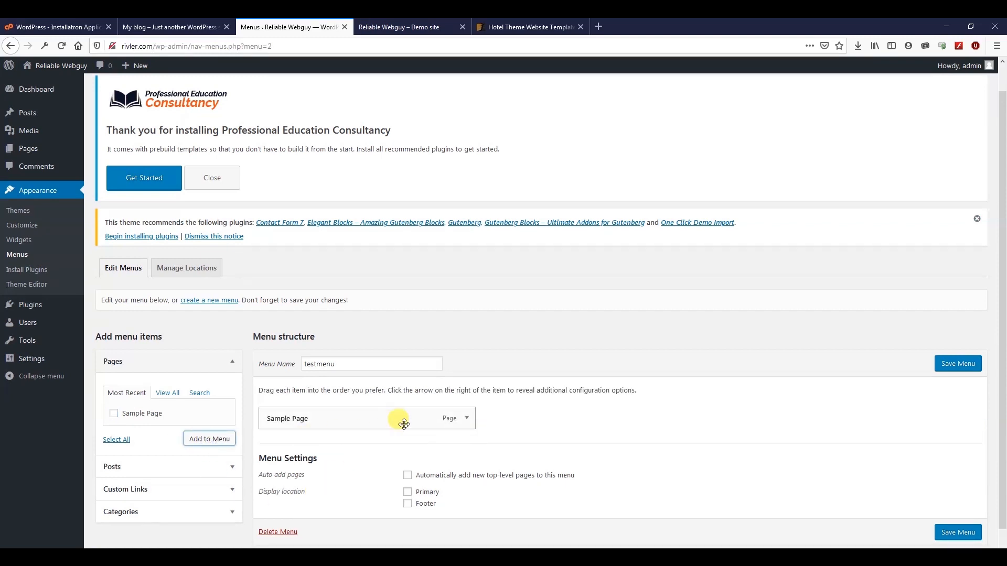
scroll(424, 455, "down", 1)
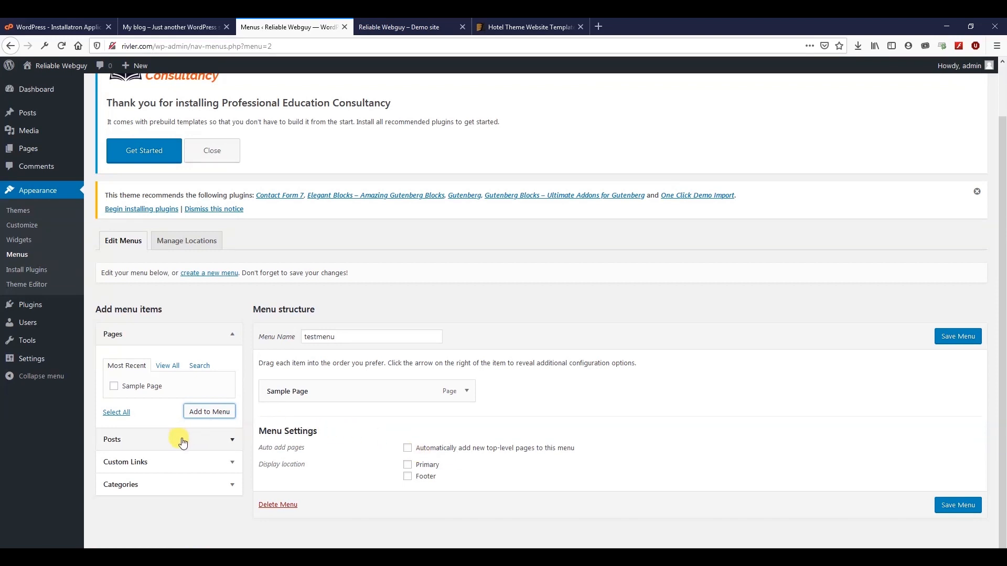
left_click(203, 443)
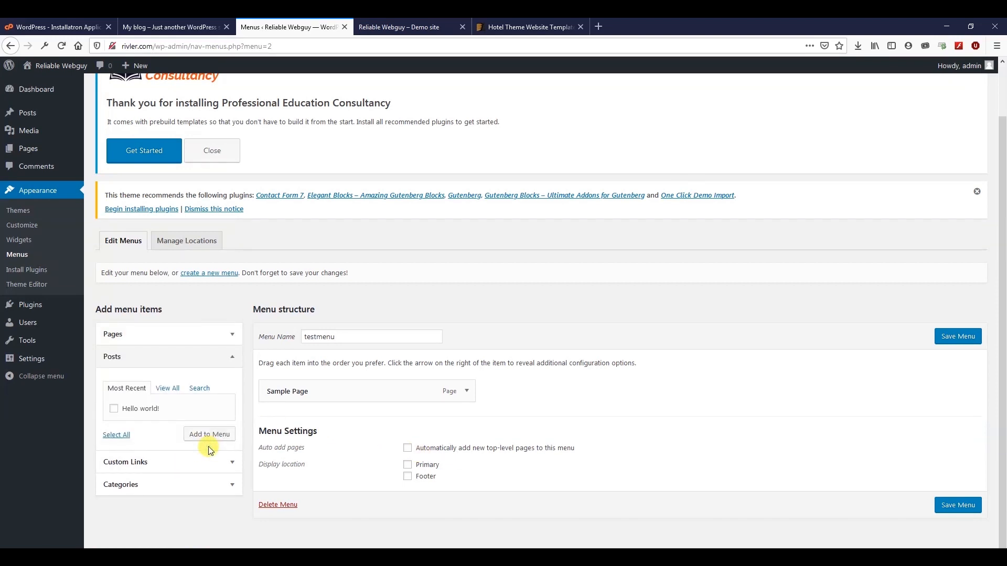
left_click(114, 409)
left_click(206, 435)
left_click(229, 462)
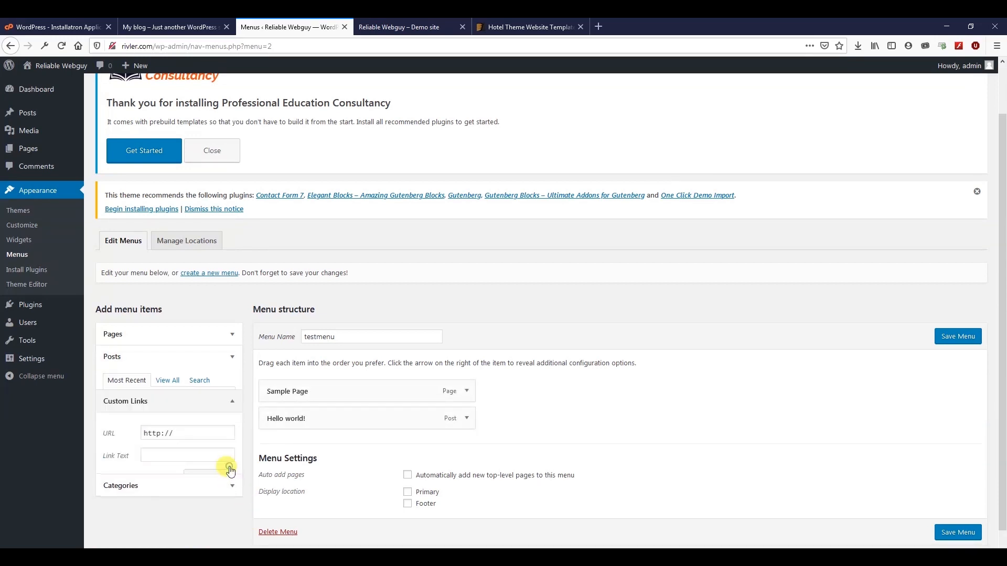
left_click(191, 437)
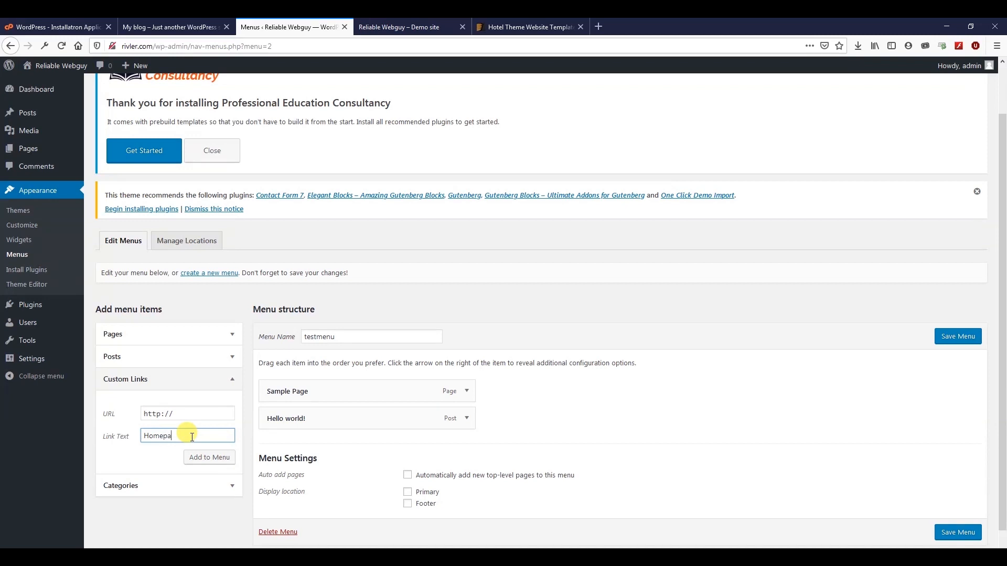
left_click(217, 414)
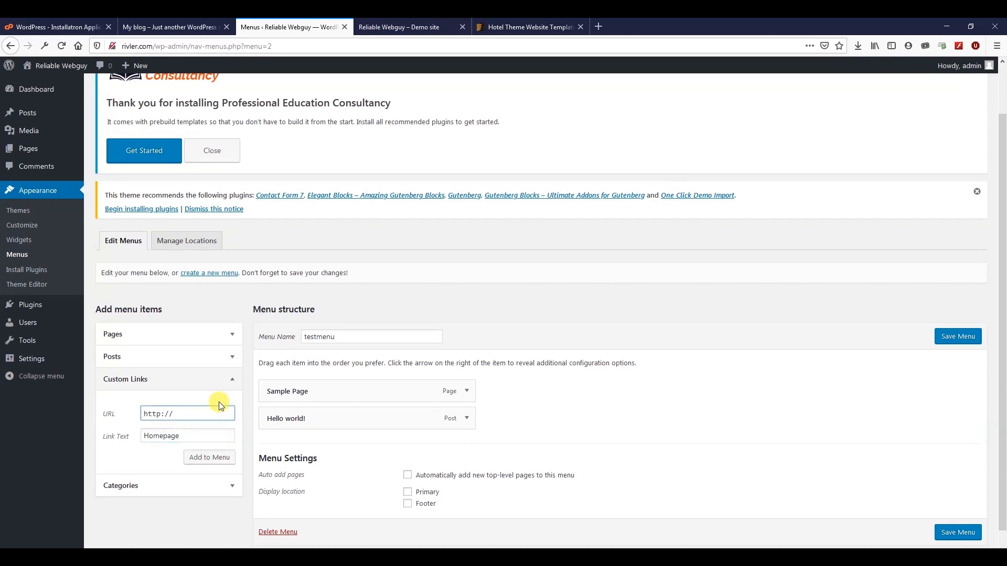
left_click_drag(155, 46, 108, 47)
key("ctrl+c")
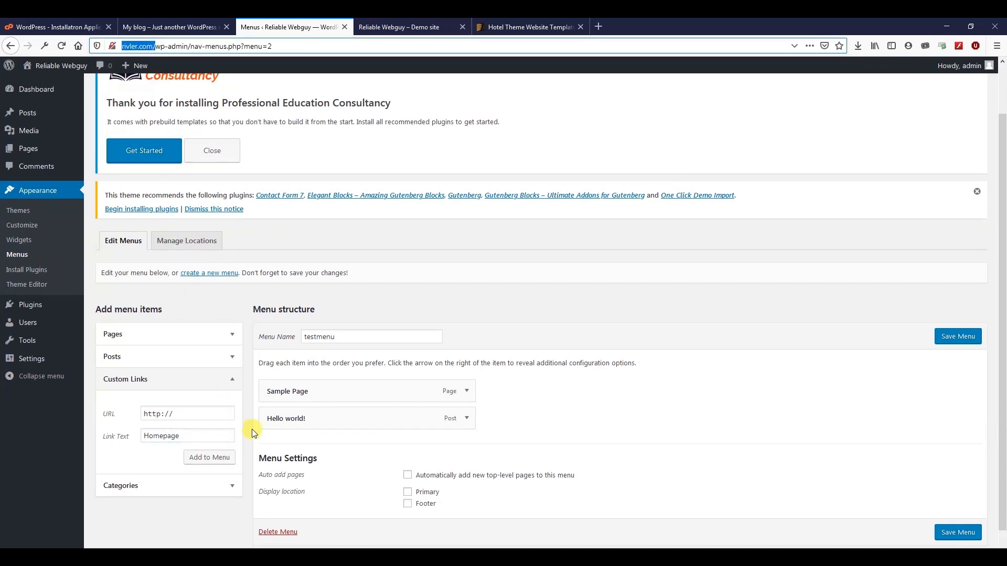
triple_click(201, 414)
key("ctrl+v")
left_click(209, 457)
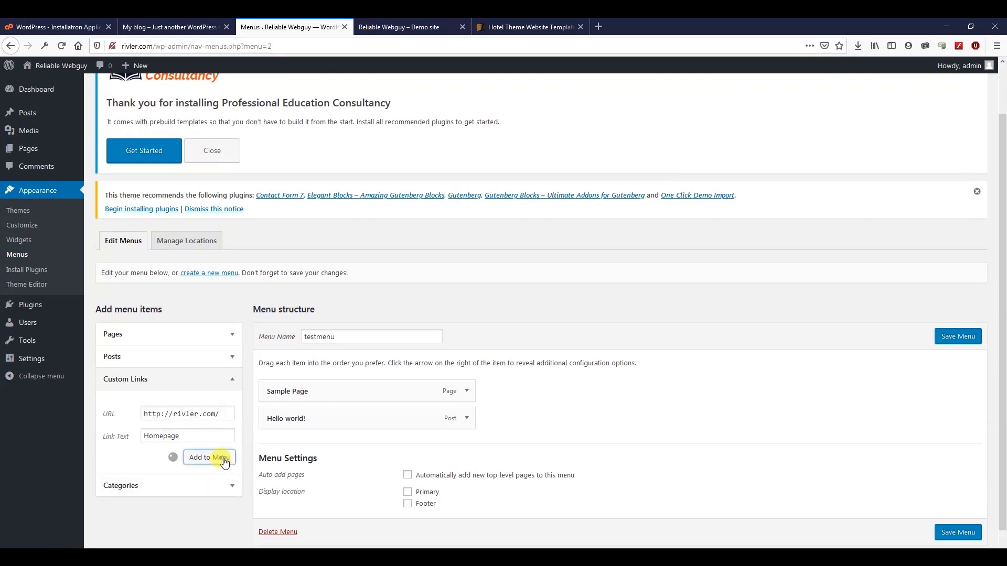
left_click_drag(334, 447, 337, 377)
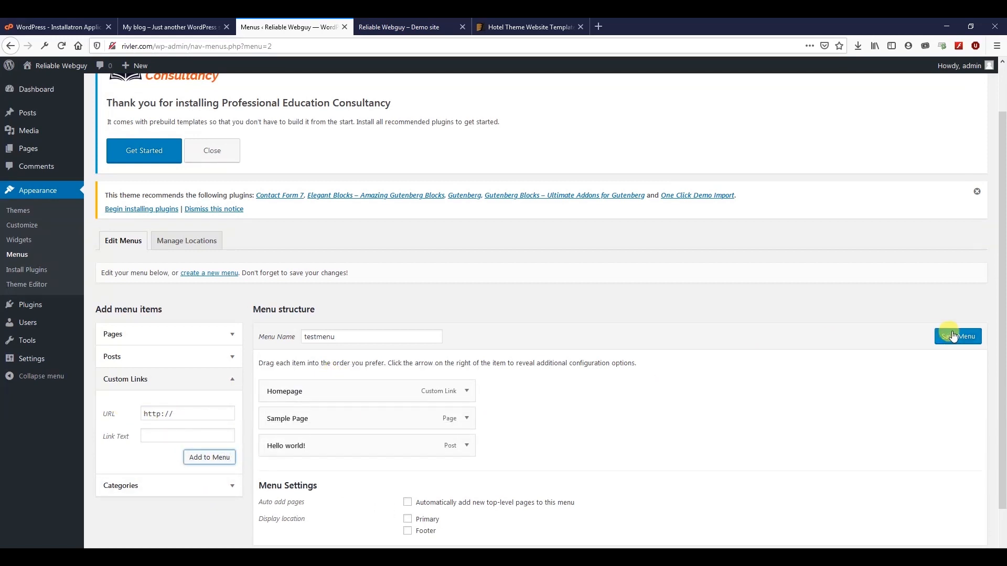
Assign testmenu to the Primary display location, save the menu, and reload the demo site to check its navigation
scroll(834, 417, "down", 2)
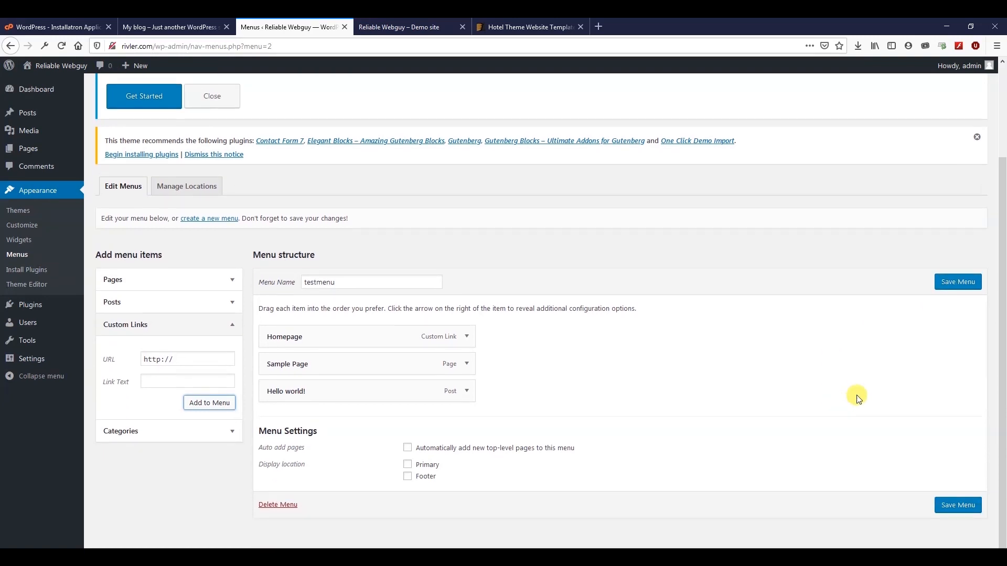
left_click(409, 465)
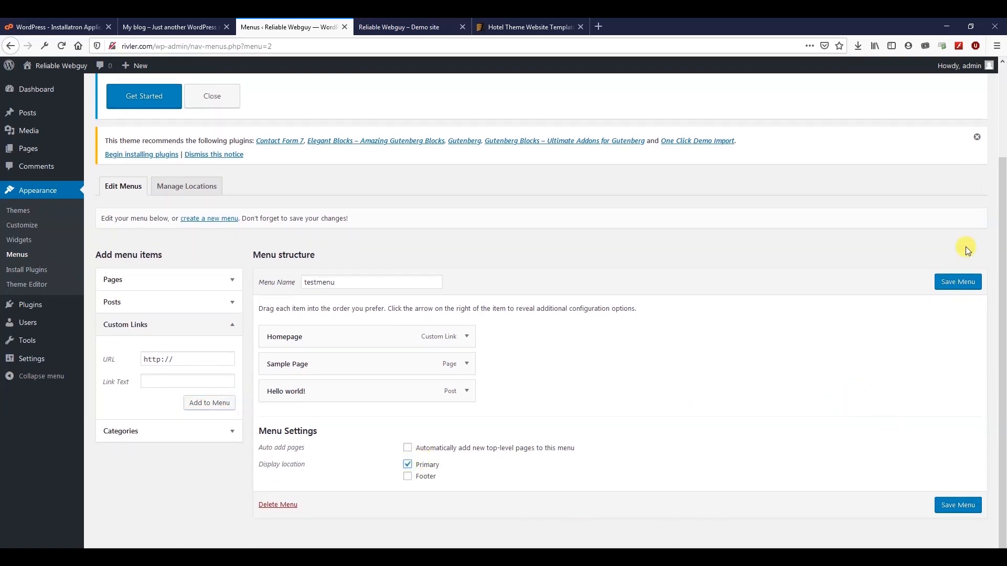
left_click(957, 283)
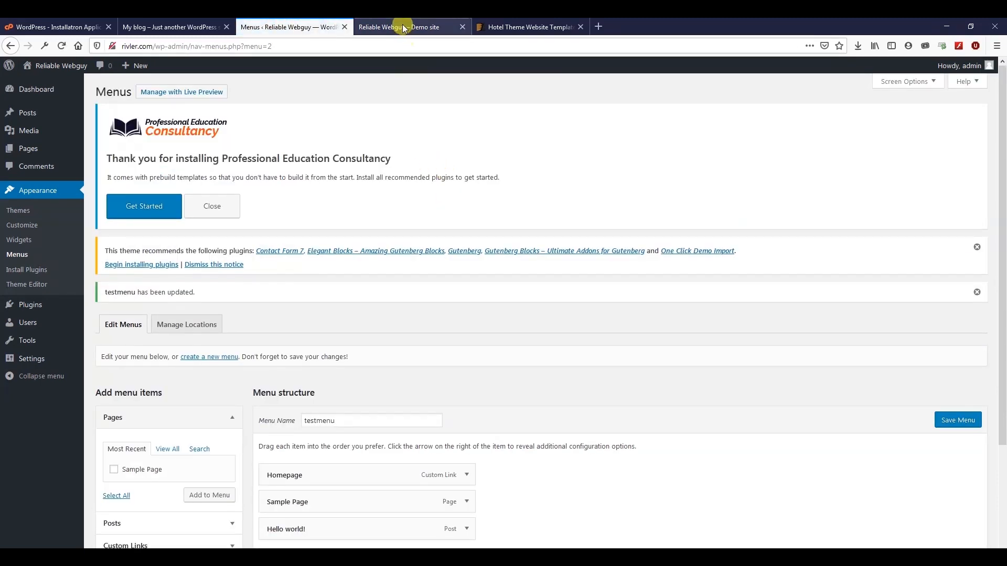
left_click(401, 26)
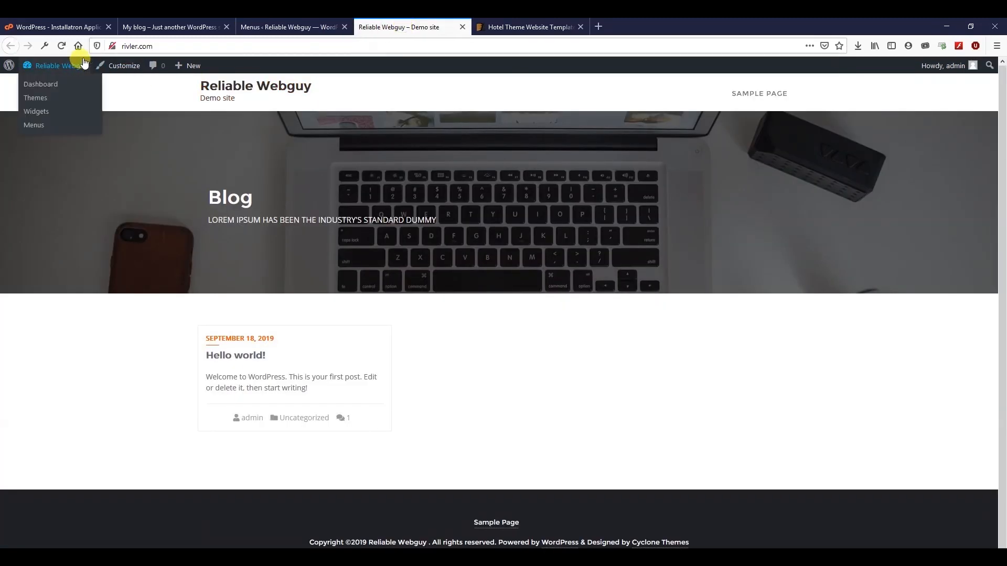
left_click(61, 46)
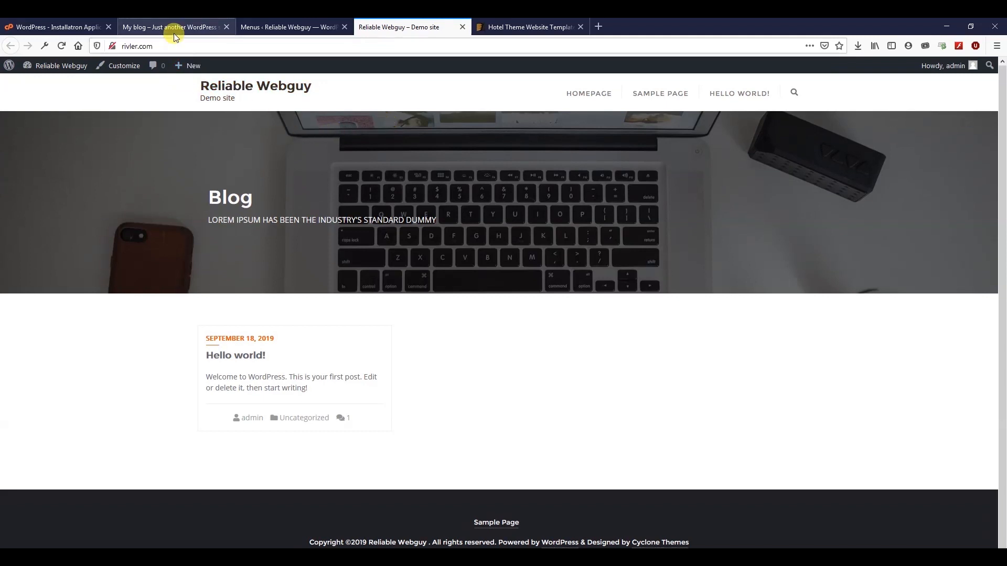
Open the site customizer, set the theme color to the blue preset in the theme's general settings, and publish the change
left_click(128, 64)
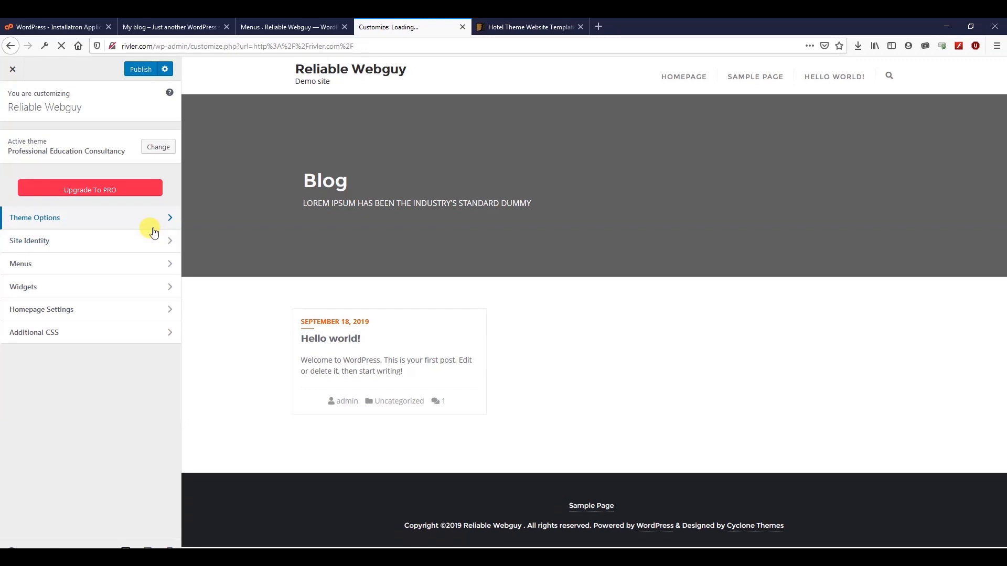
left_click(152, 220)
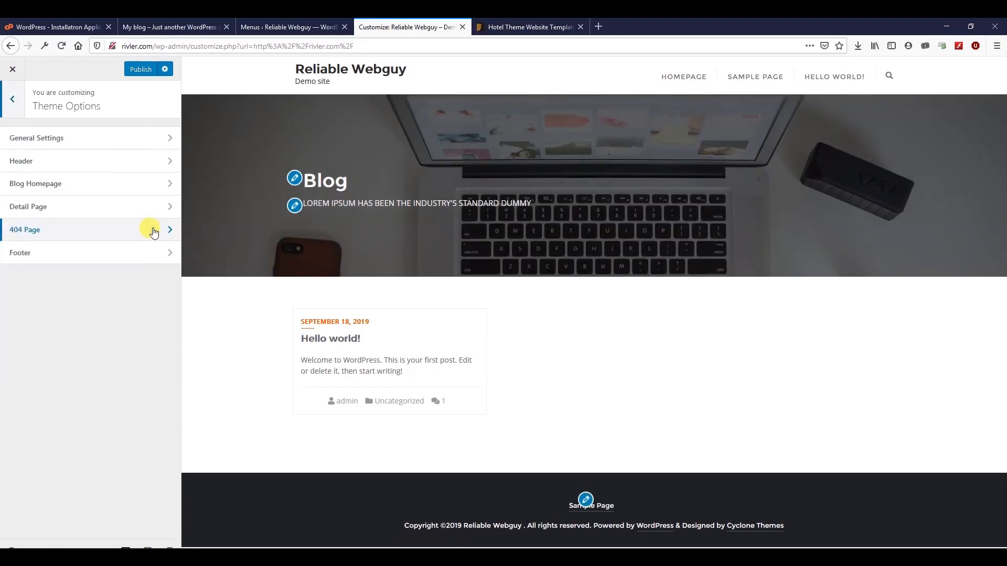
left_click(140, 141)
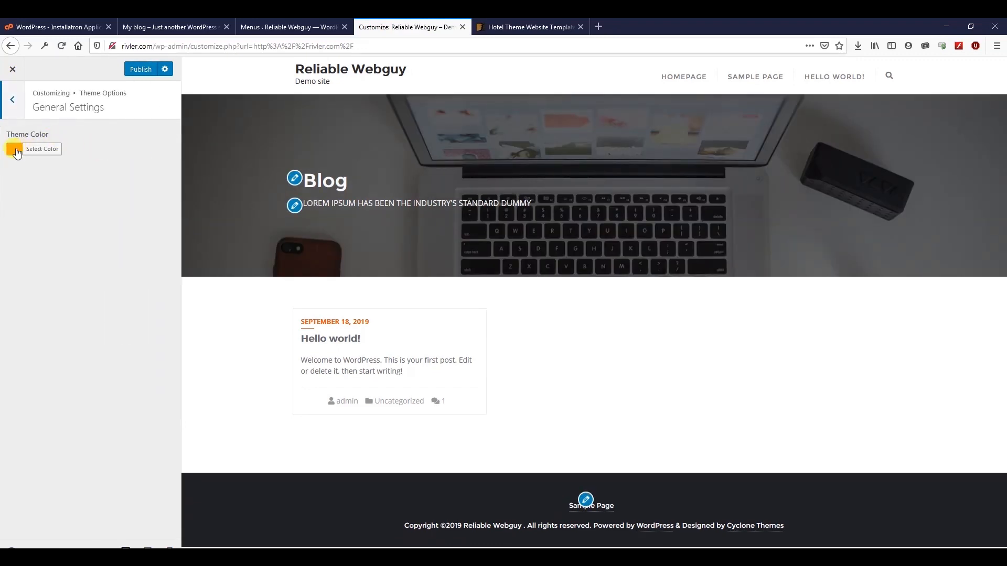
left_click(15, 150)
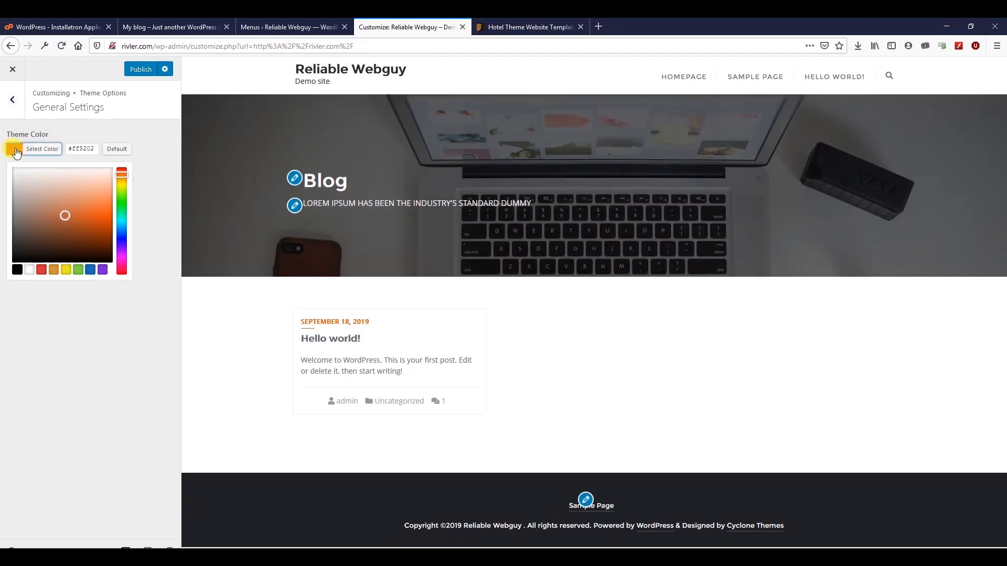
left_click(90, 269)
left_click(146, 70)
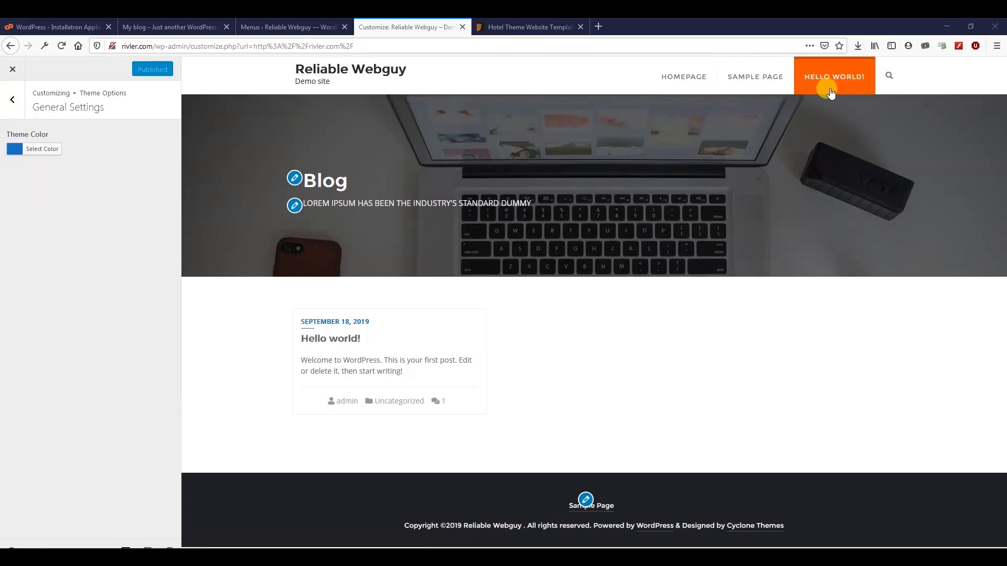
In the theme's header options, set the menu hover color to the purple preset, publish it, and disable the header search
left_click(13, 100)
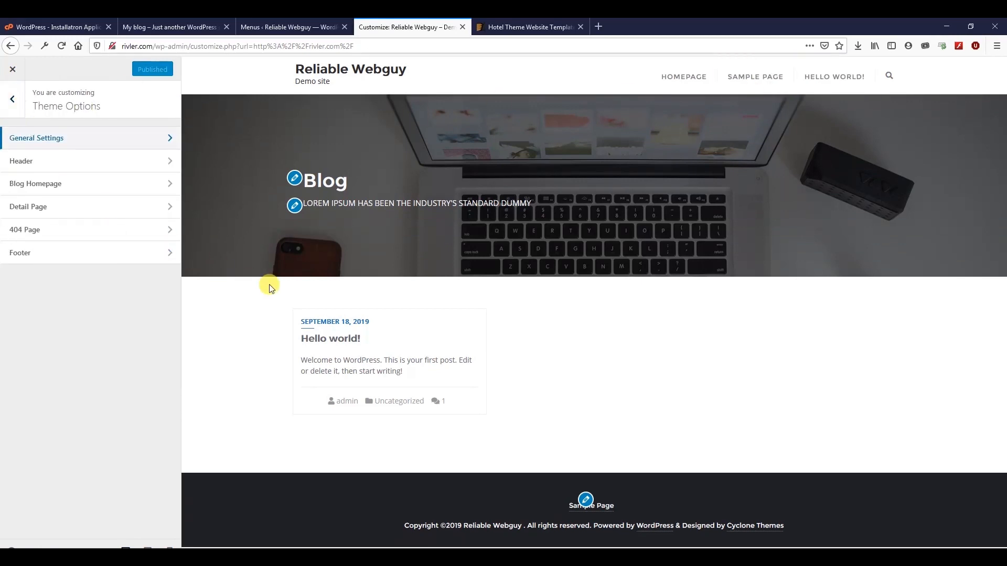
left_click(114, 160)
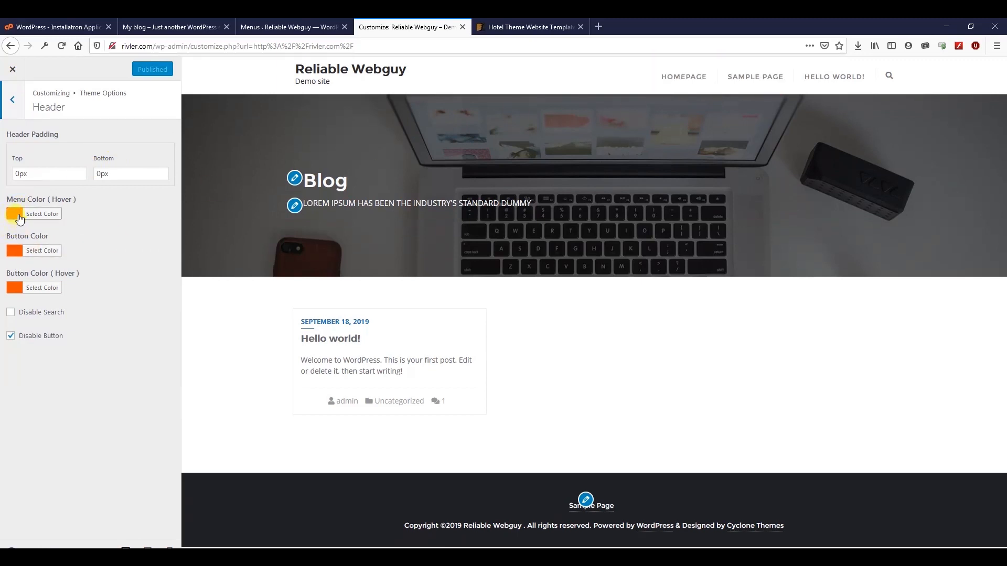
left_click(18, 215)
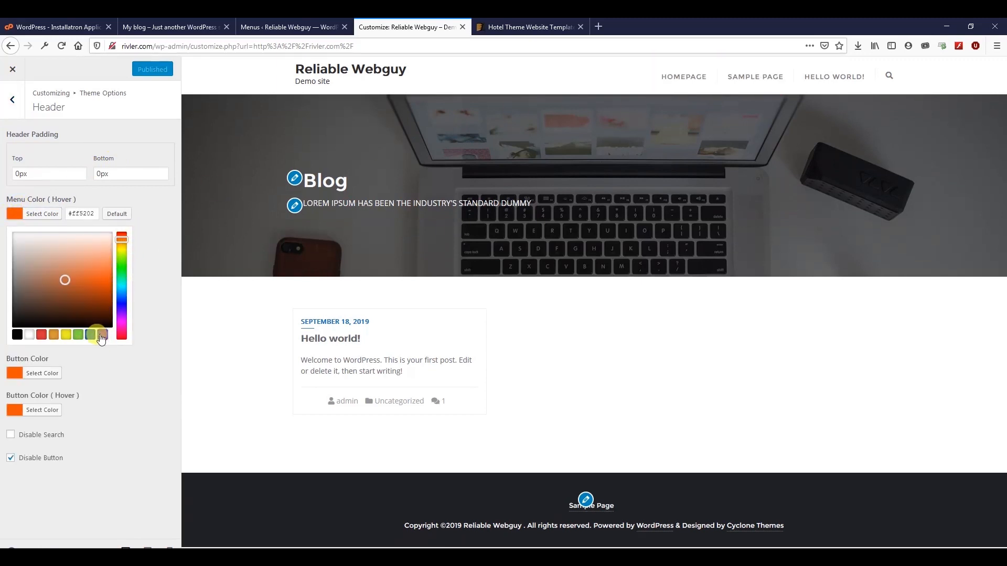
left_click(102, 334)
left_click(265, 130)
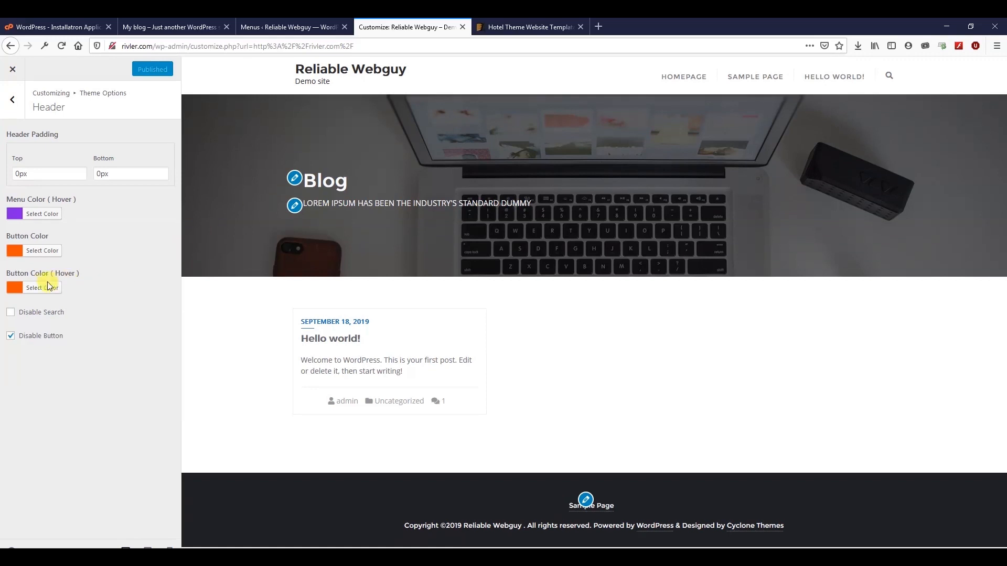
left_click(11, 313)
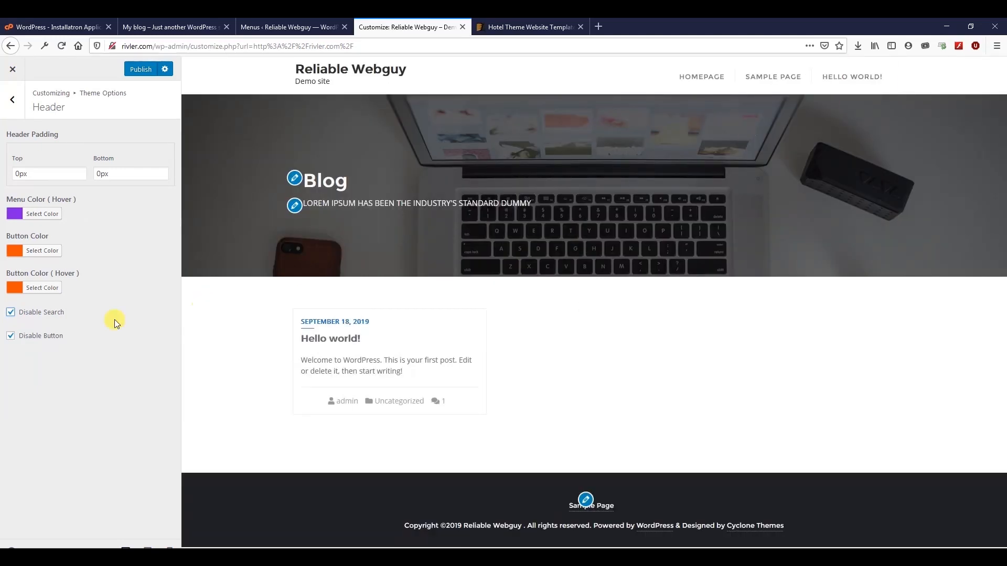
left_click(12, 100)
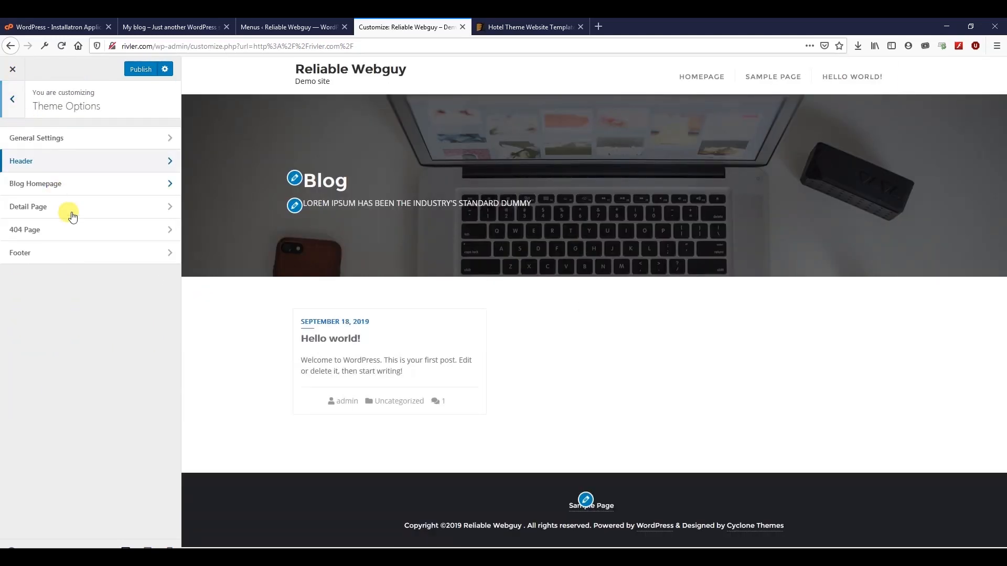
Review the theme's Blog Homepage, 404 Page and Footer options, including the social link fields and the footer copyright line
left_click(113, 190)
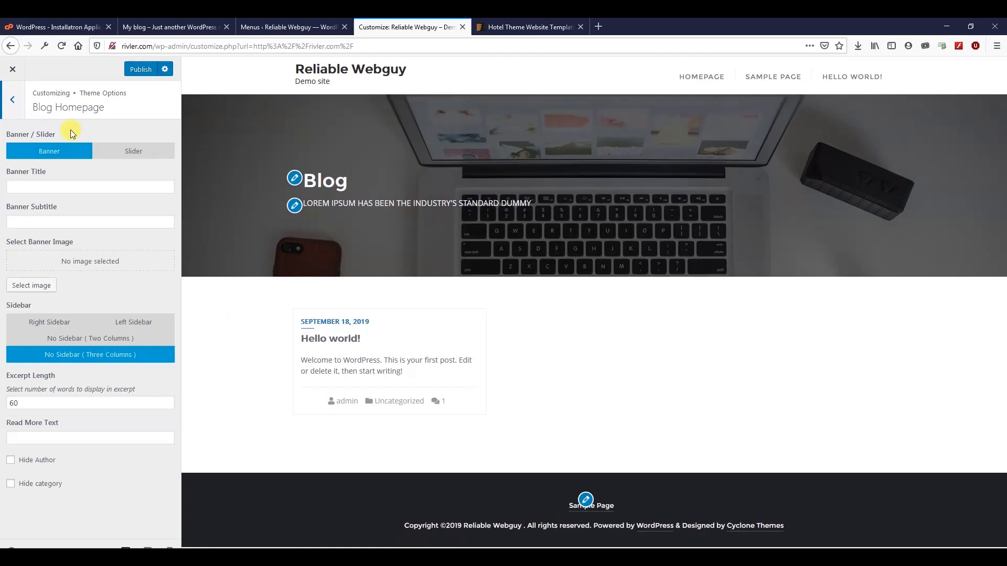
left_click(20, 112)
left_click(59, 232)
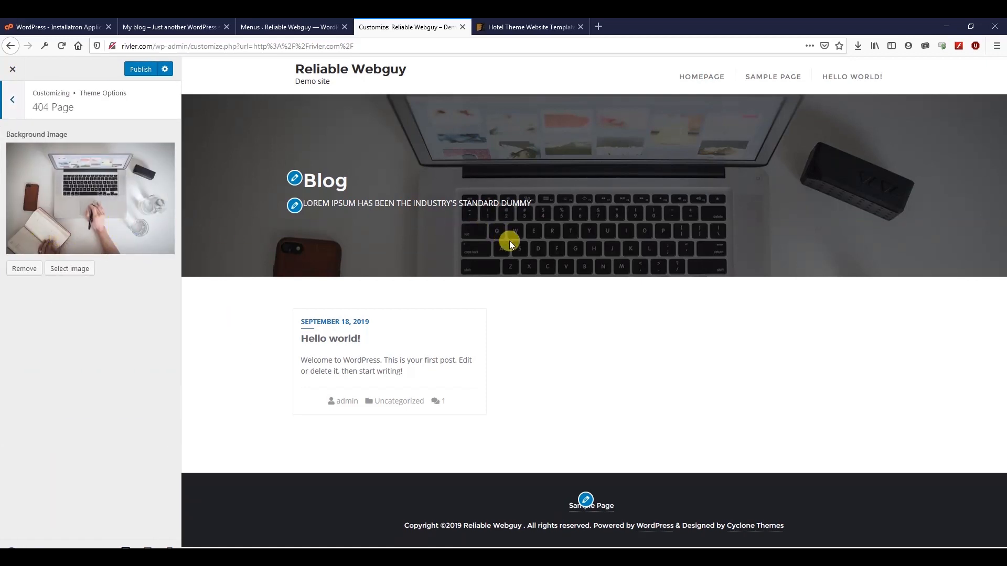
left_click(13, 100)
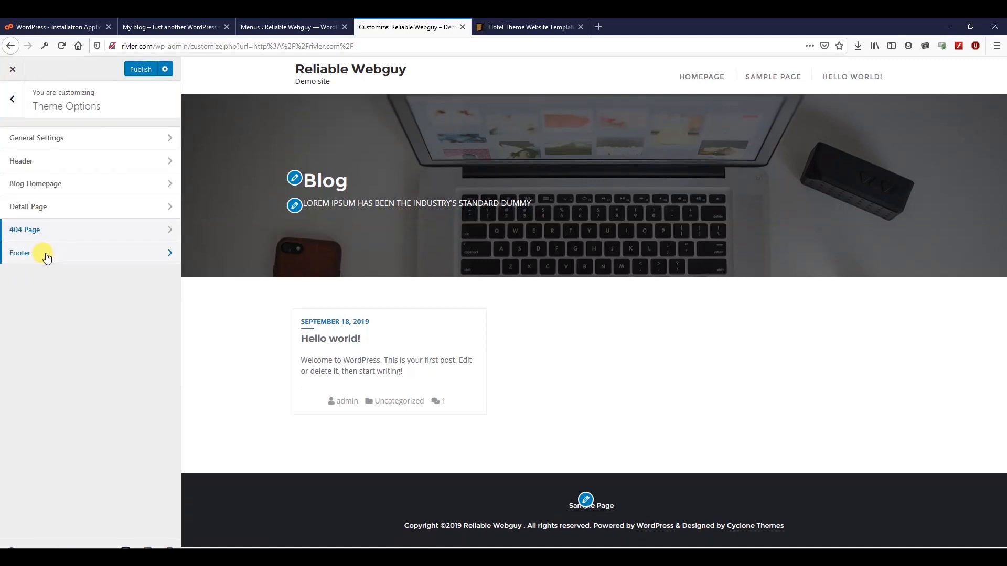
left_click(46, 255)
left_click(100, 201)
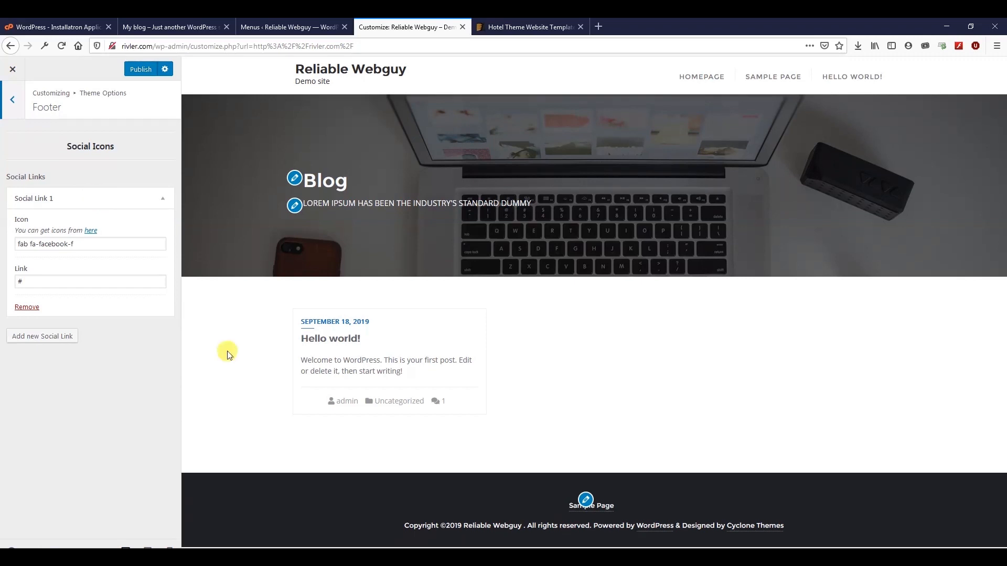
left_click_drag(388, 510, 516, 540)
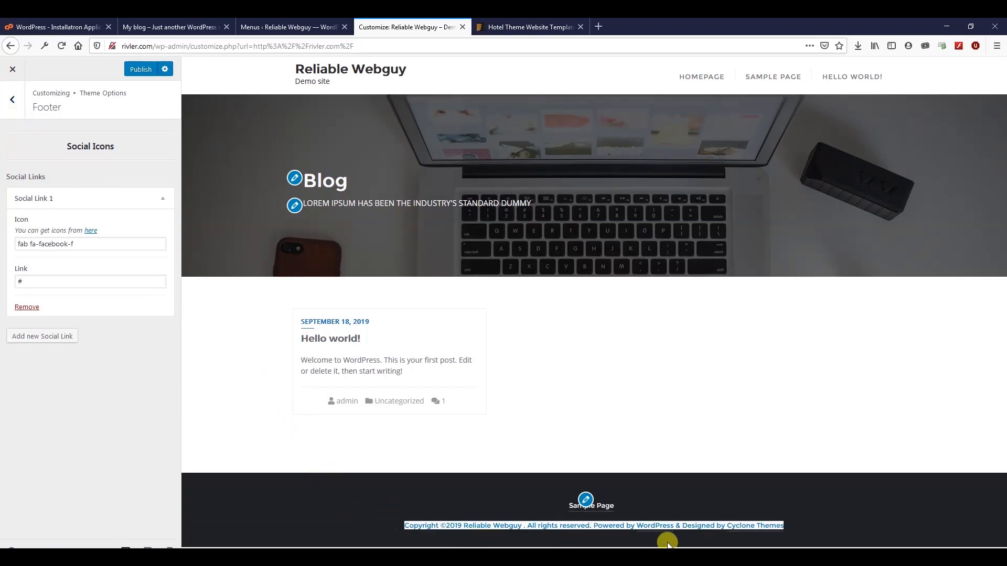
left_click(12, 99)
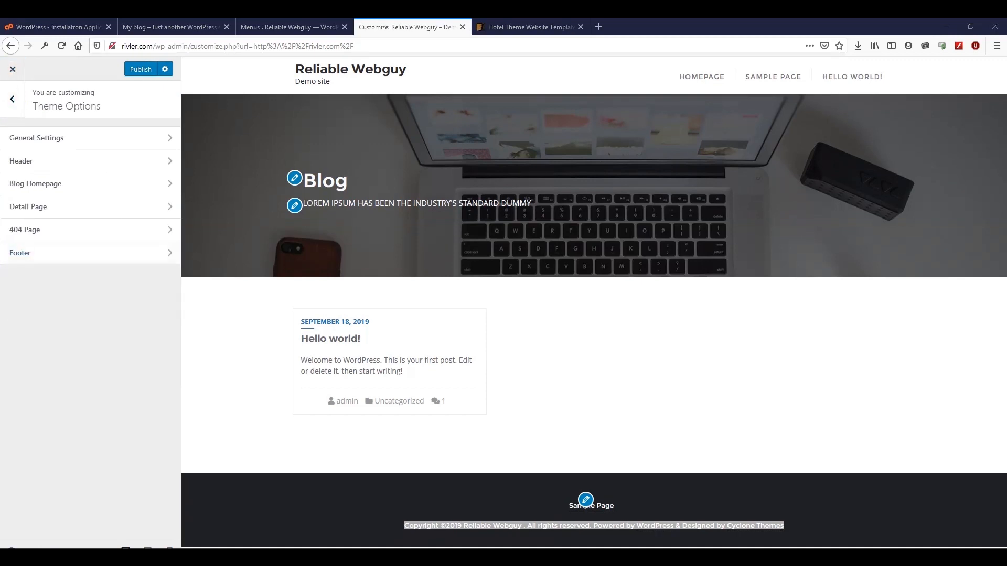
Open the Theme Editor from the site admin, accept the direct-editing notice, and examine the theme's style.css stylesheet
left_click(317, 28)
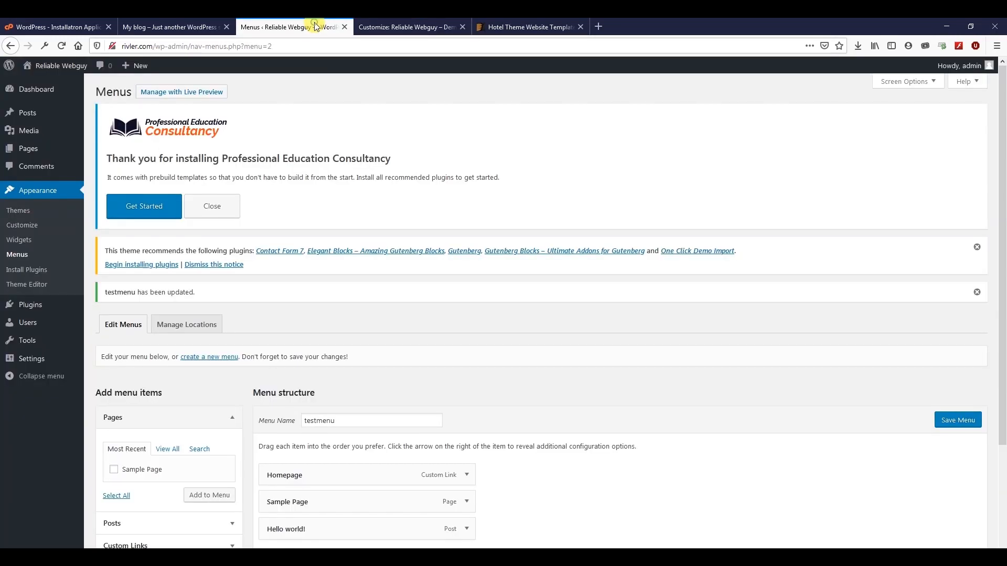
left_click(29, 286)
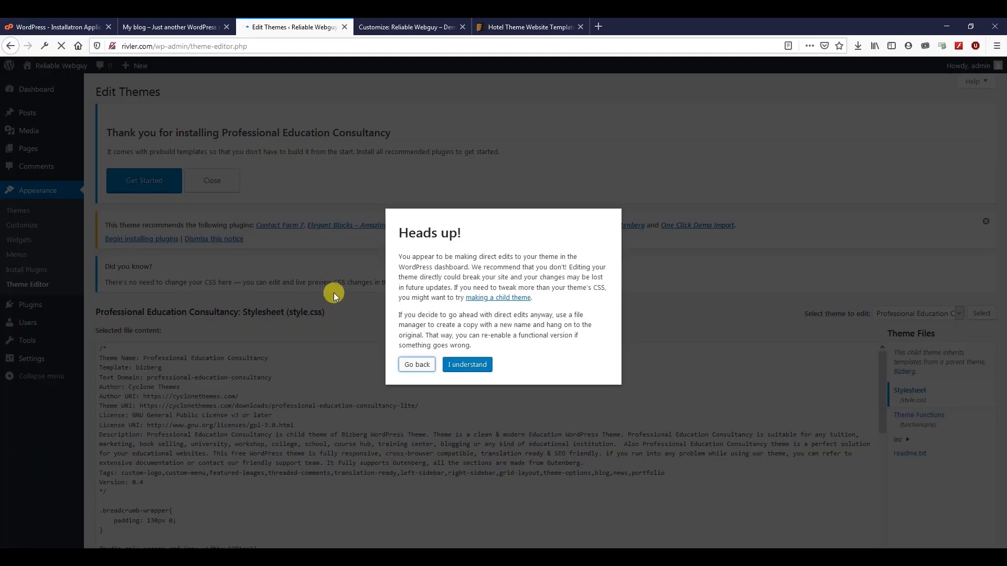
left_click(451, 363)
scroll(436, 375, "down", 4)
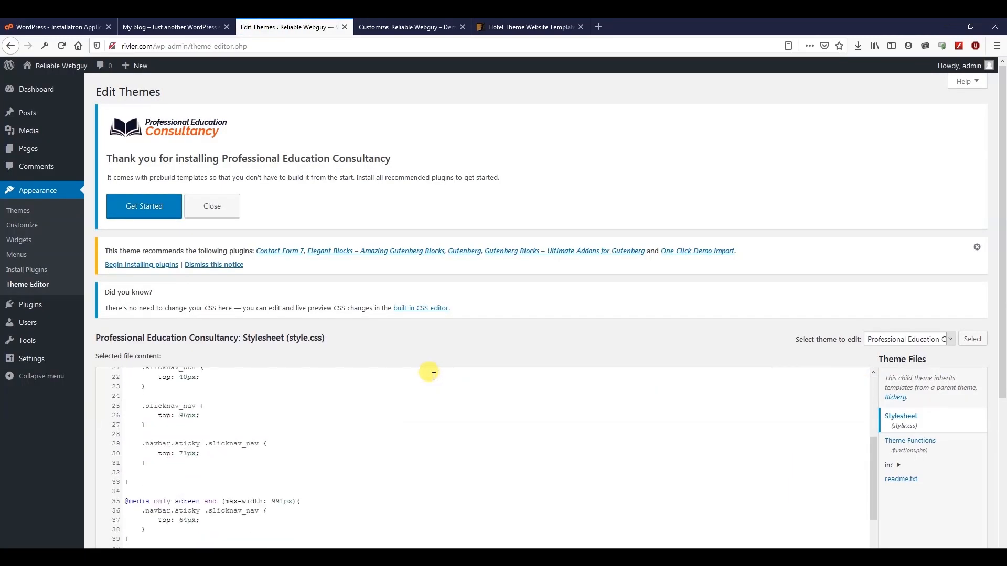
scroll(49, 310, "down", 4)
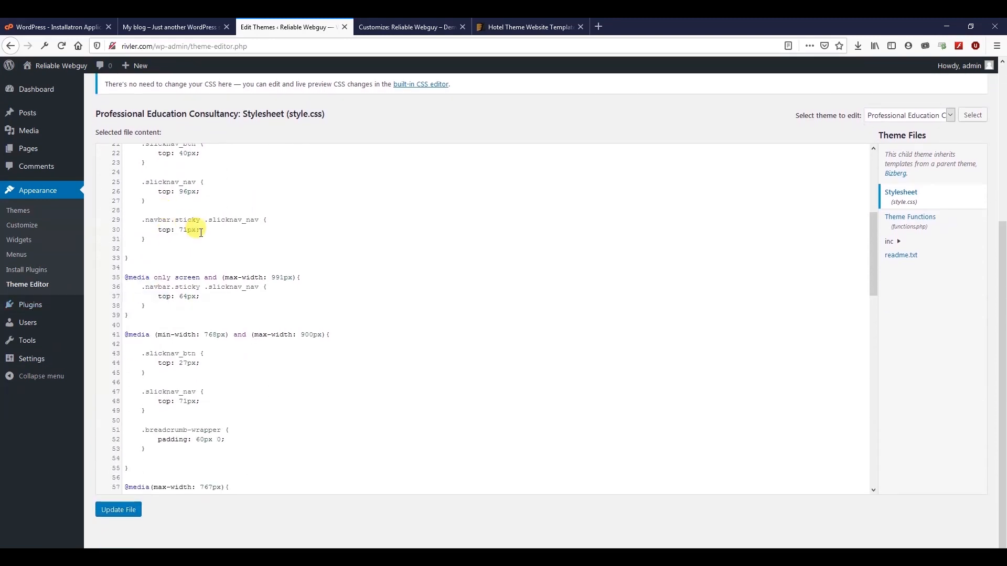
left_click(210, 254)
scroll(212, 259, "up", 5)
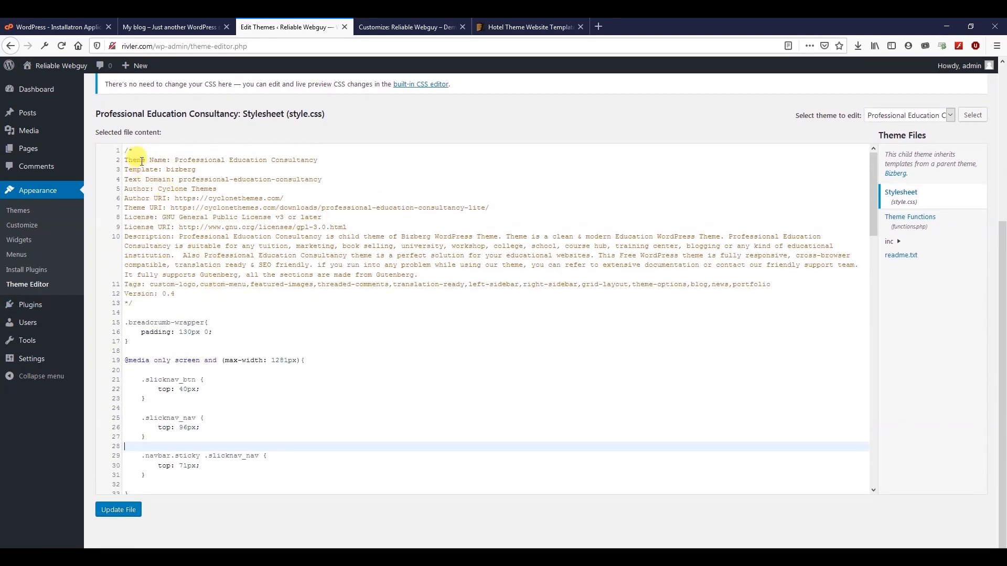
left_click_drag(129, 149, 226, 518)
left_click(935, 381)
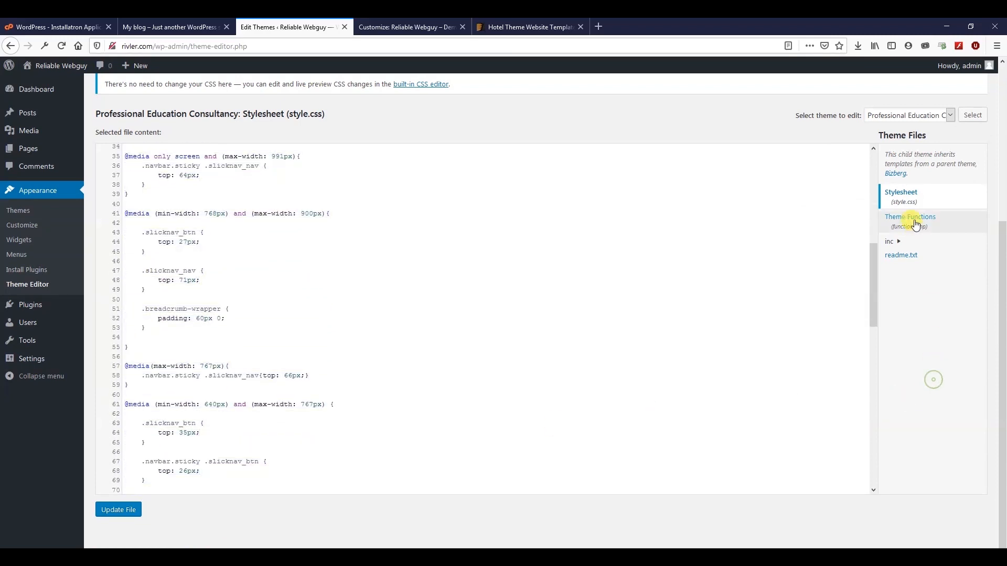
left_click(899, 195)
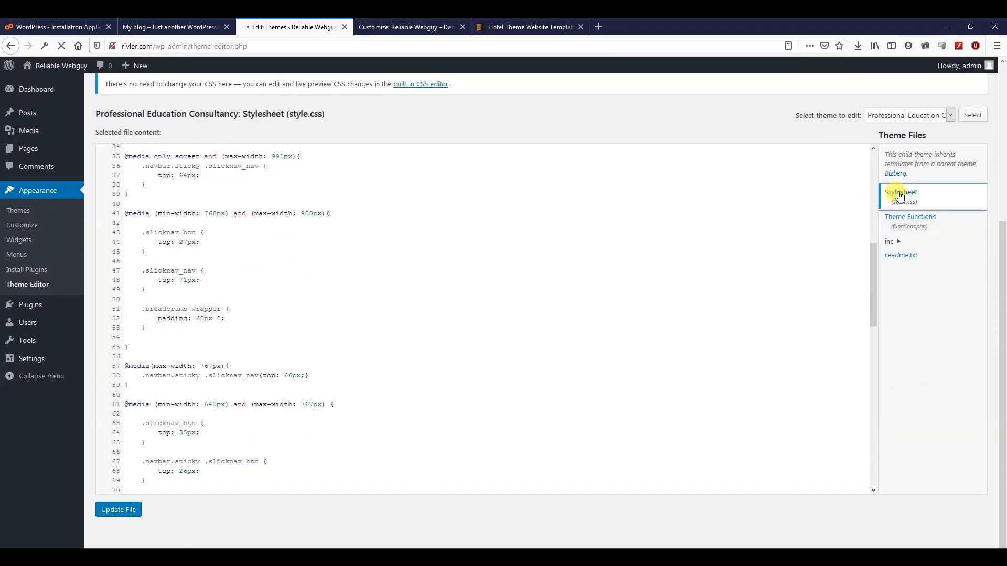
scroll(912, 341, "down", 2)
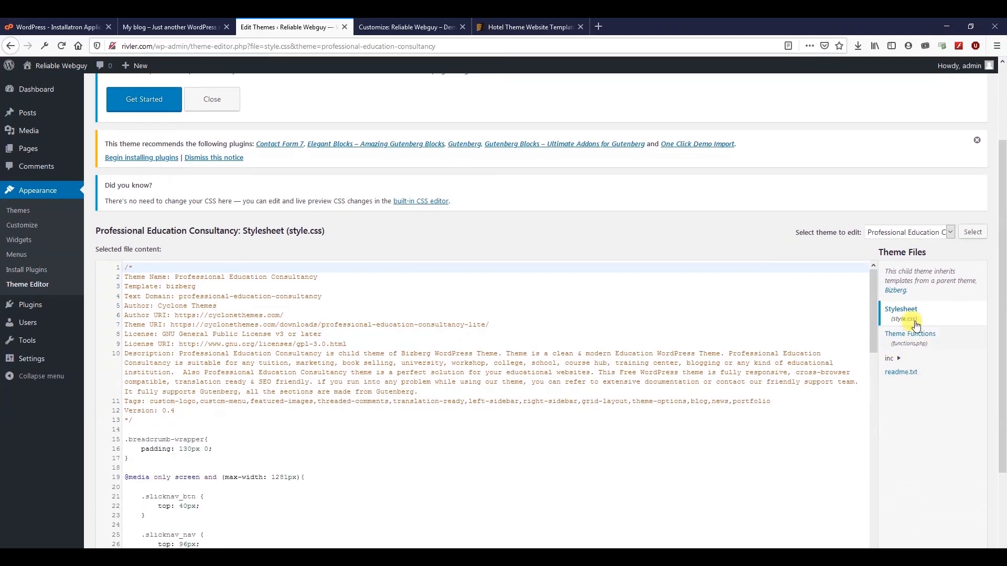
Open the Theme Functions file (functions.php) and read through its color and sidebar filter code
left_click(913, 334)
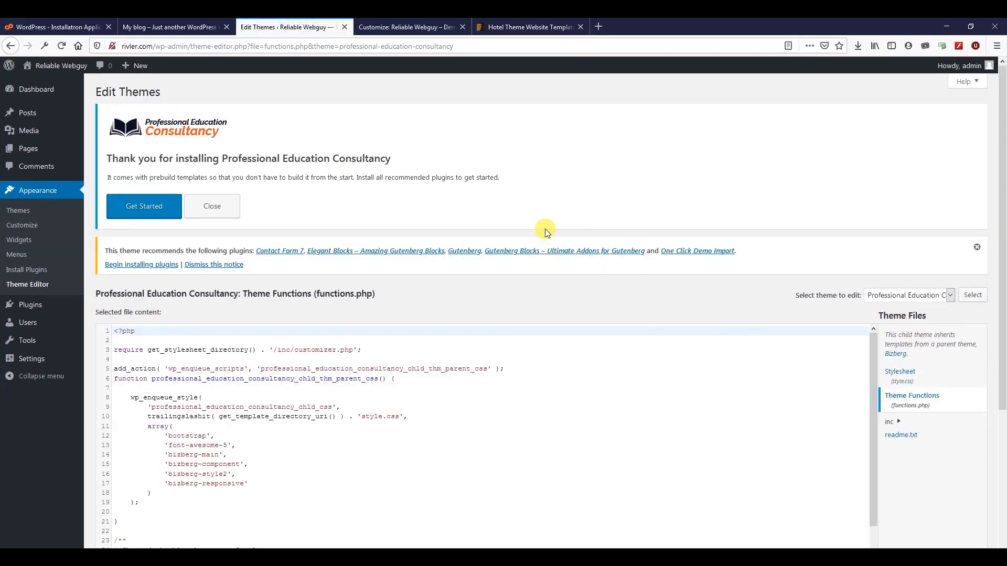
scroll(545, 231, "down", 2)
scroll(270, 353, "down", 5)
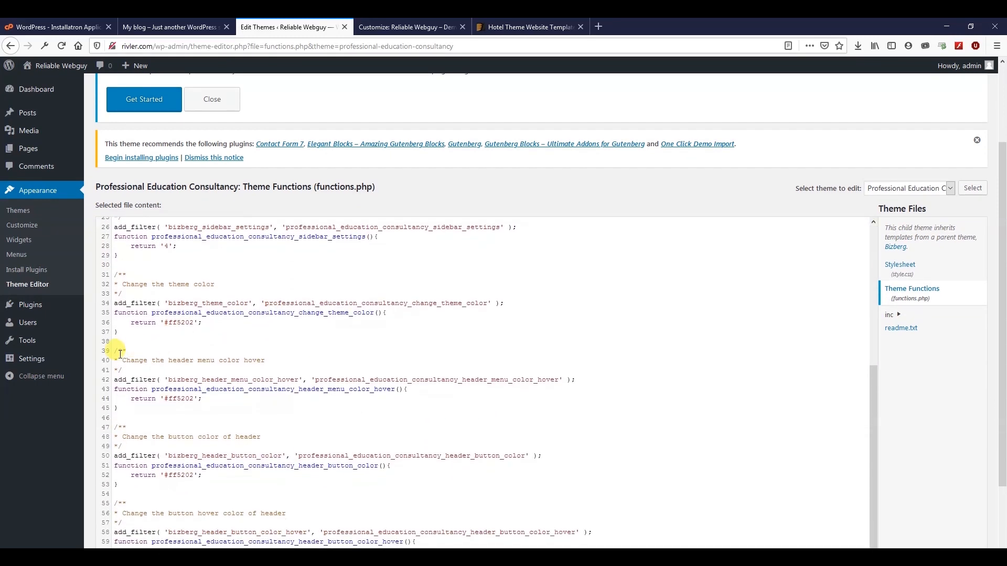
scroll(101, 350, "down", 3)
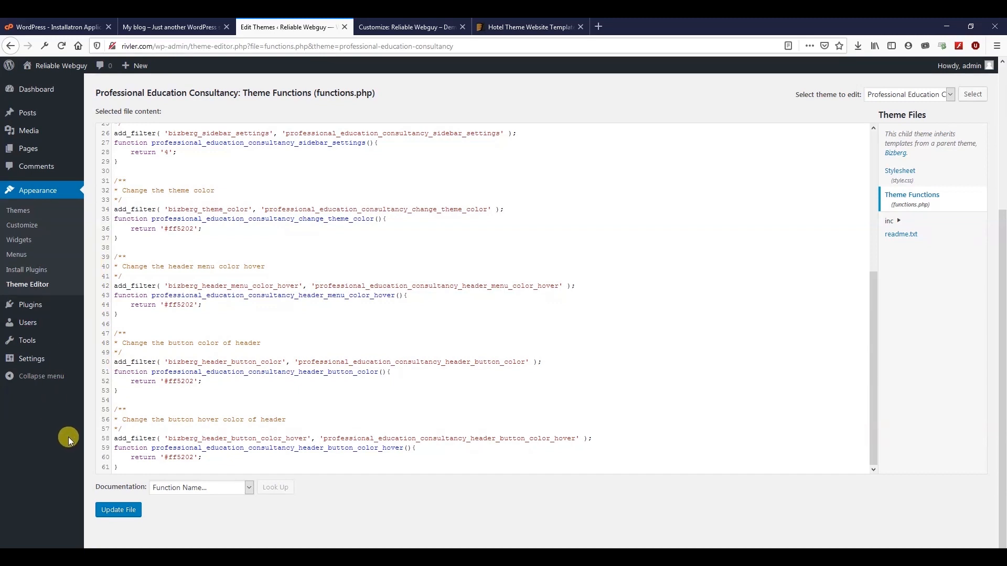
mouse_move(37, 314)
scroll(284, 134, "up", 5)
scroll(306, 84, "up", 3)
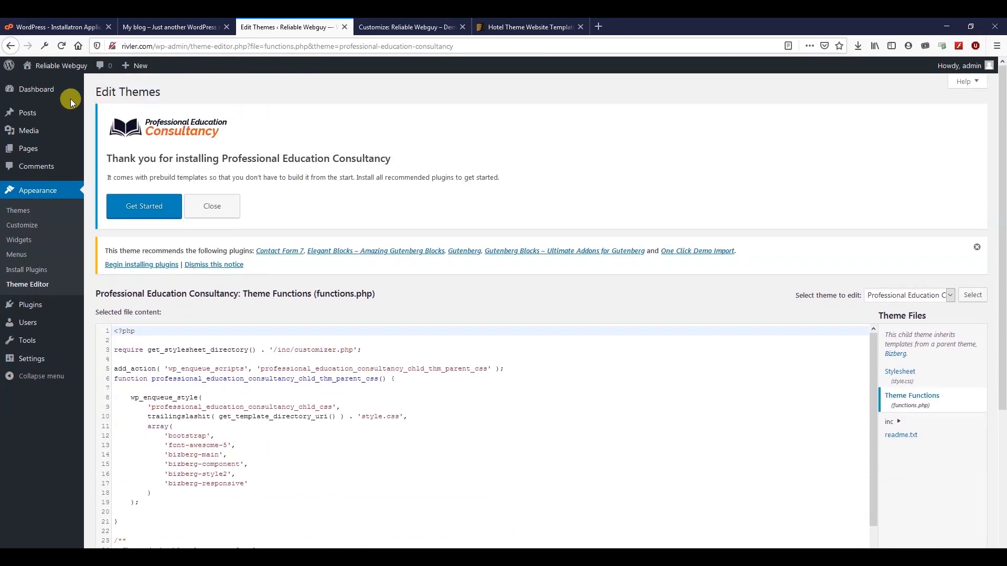
Return to the admin dashboard and look over the open customizer preview and the hotel theme template page
mouse_move(45, 90)
left_click(99, 91)
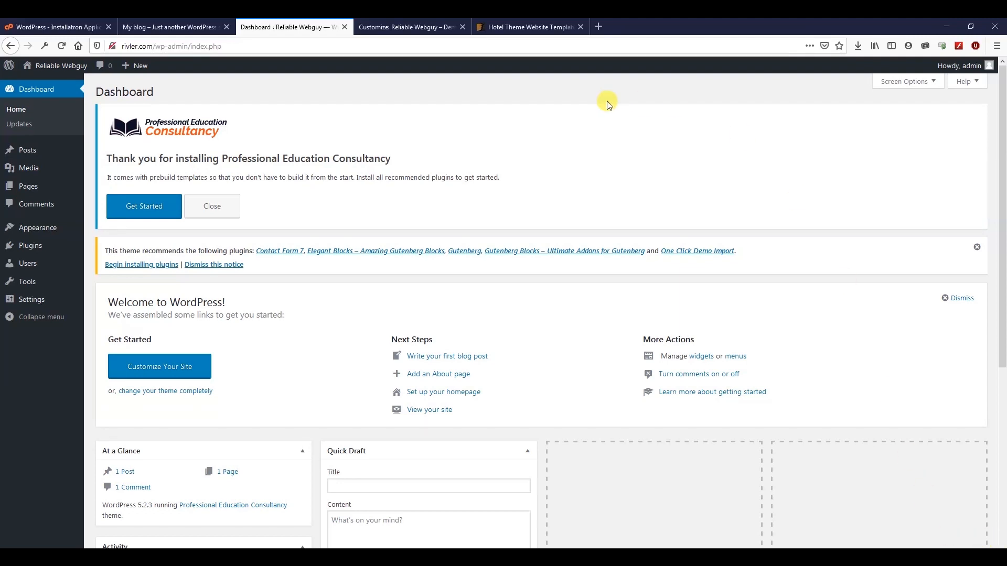
left_click(452, 24)
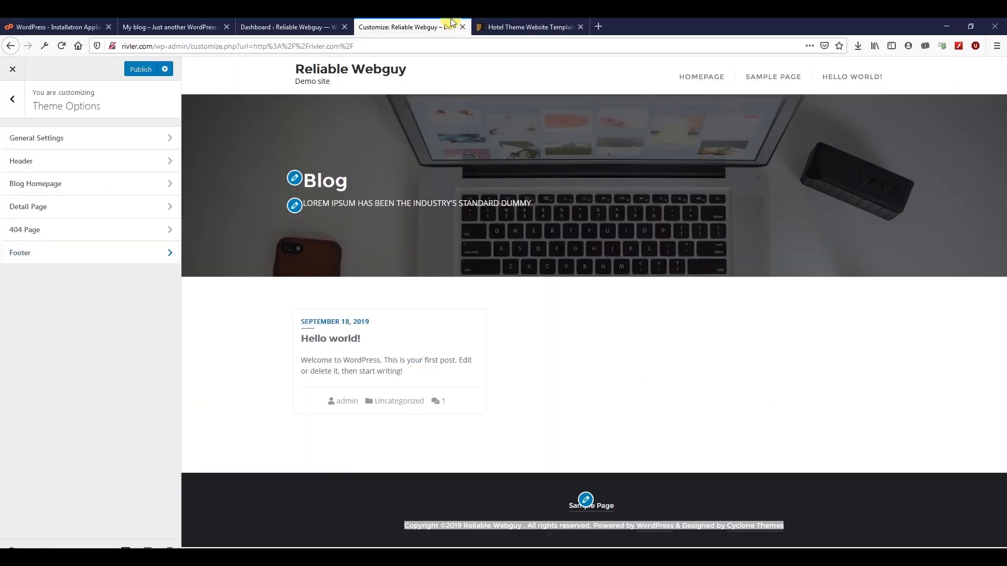
left_click(512, 24)
left_click(440, 24)
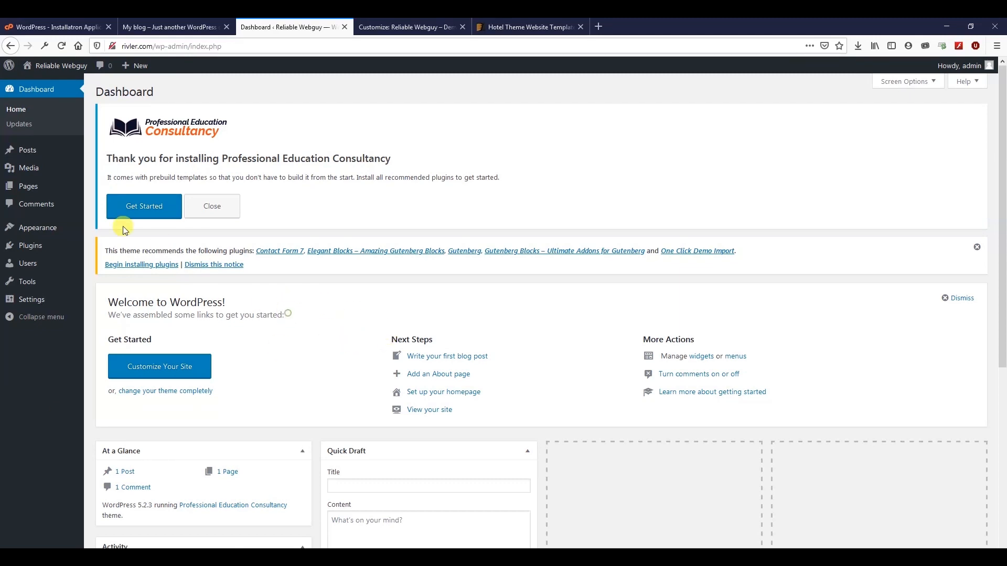
Show the list of installed plugins and examine the Limit Login Attempts Reloaded entry
mouse_move(32, 246)
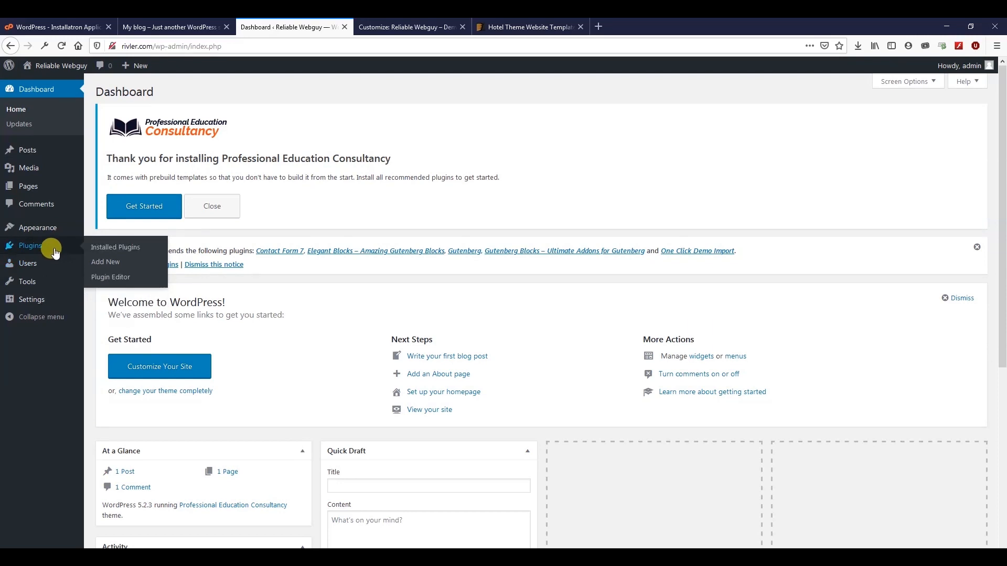
left_click(122, 248)
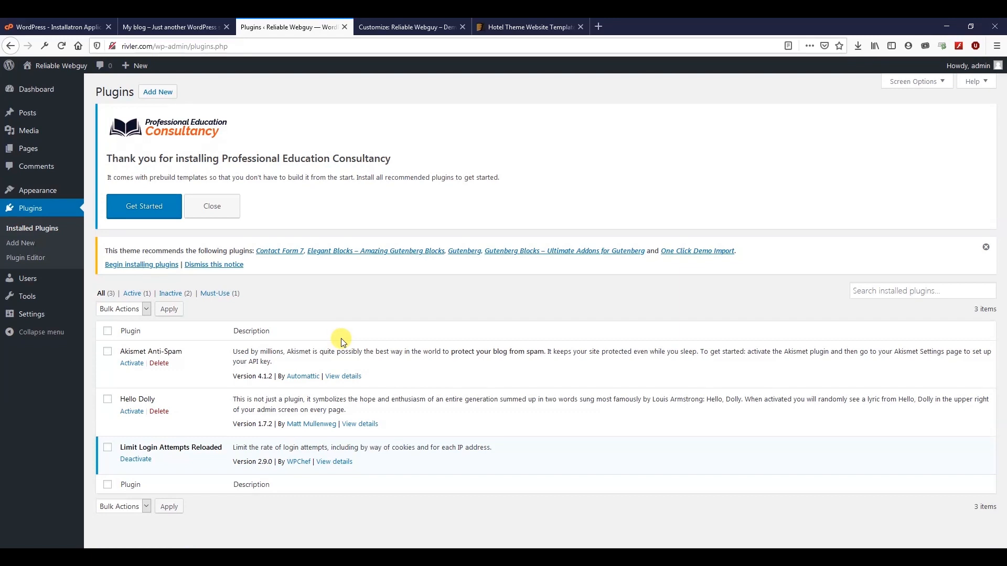
left_click_drag(116, 443, 231, 446)
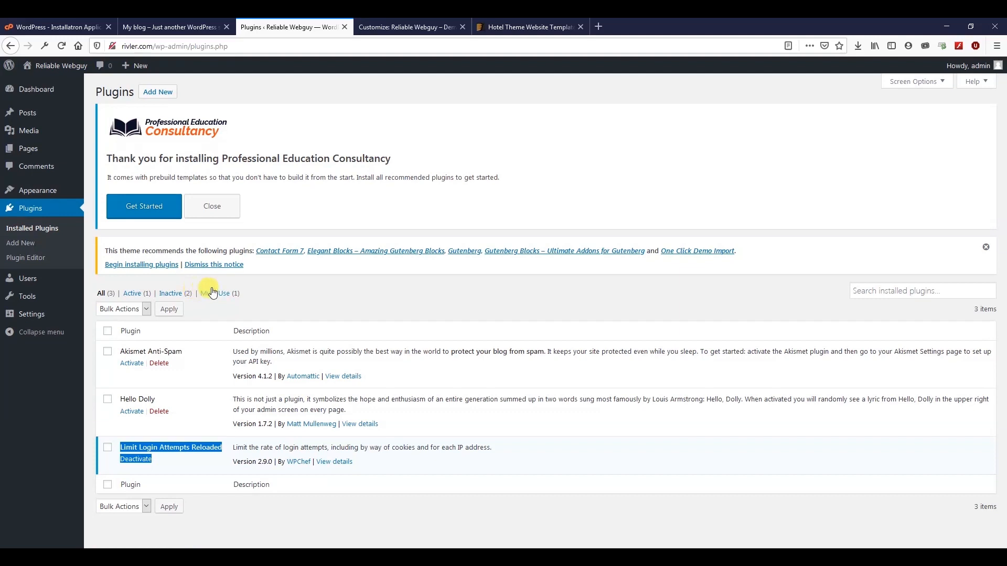
Dismiss the recommended-plugins notice, open the page for adding plugins and look over the featured plugins
left_click(985, 247)
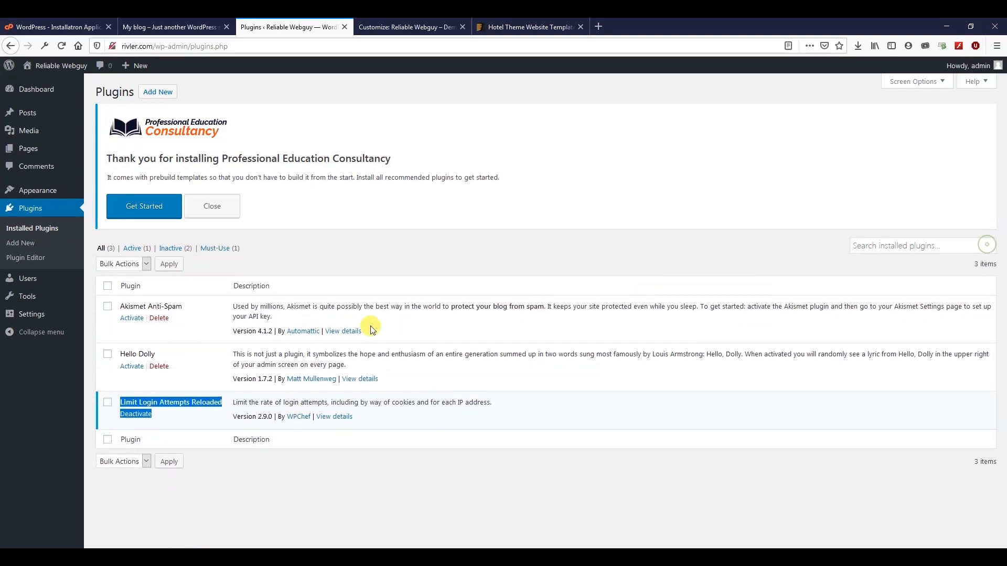
left_click(158, 91)
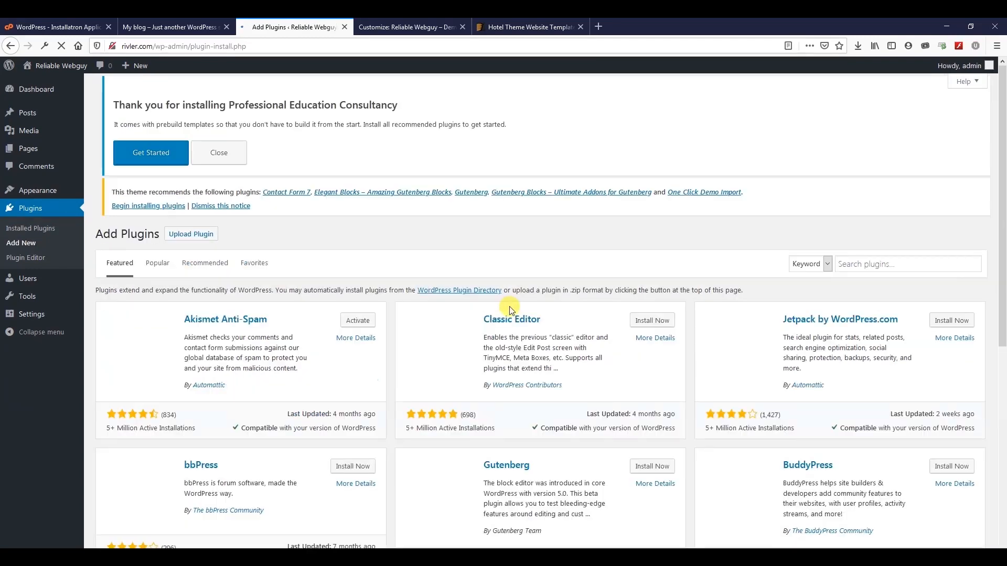
scroll(429, 286, "down", 5)
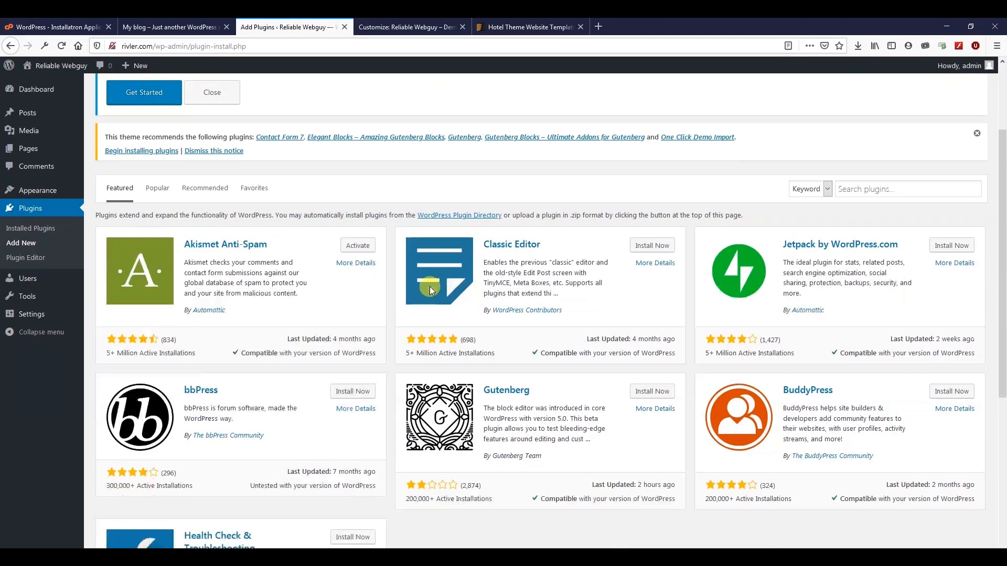
scroll(429, 291, "down", 2)
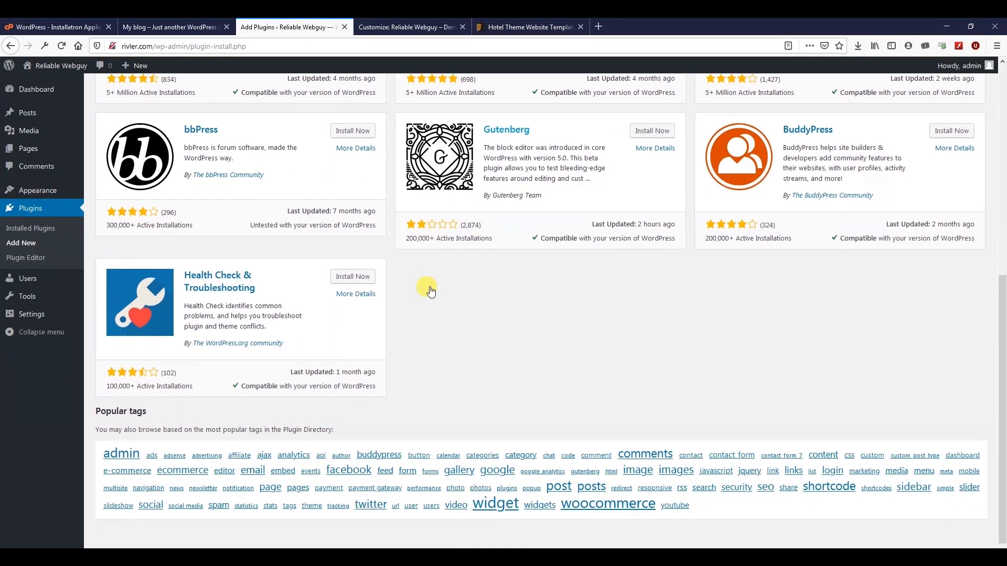
scroll(429, 291, "up", 2)
scroll(429, 292, "up", 3)
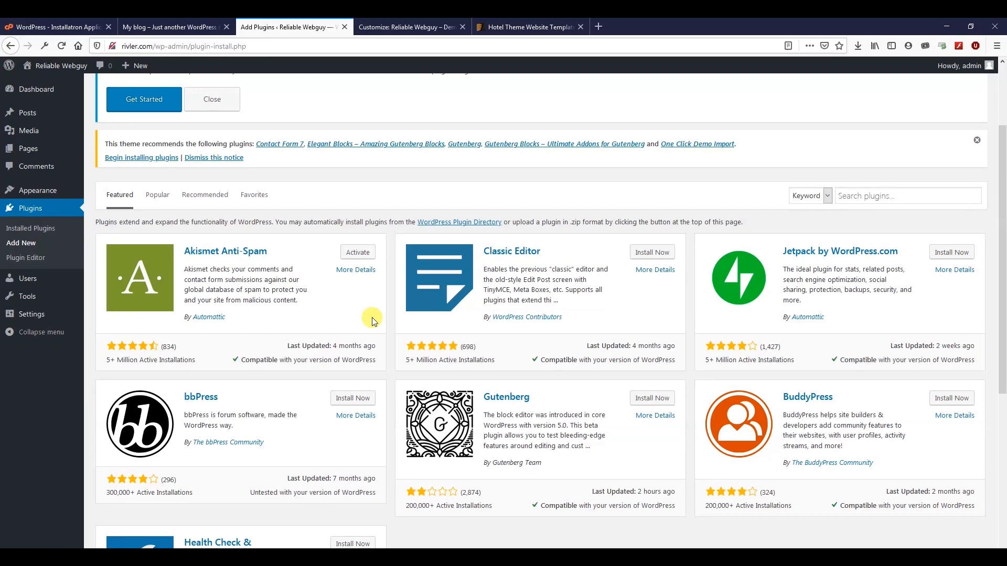
Browse the recommended and popular plugin listings
left_click(194, 198)
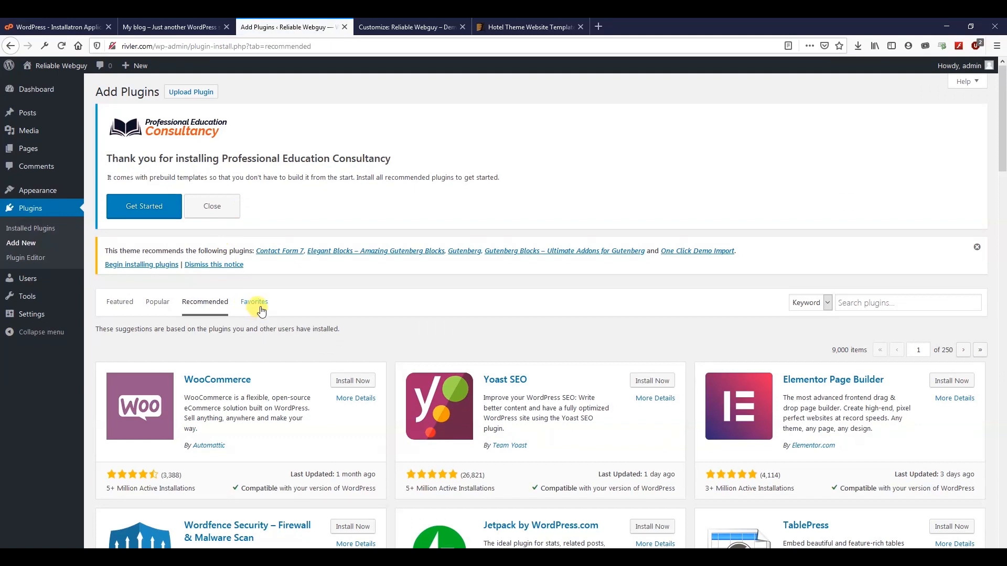
left_click(247, 308)
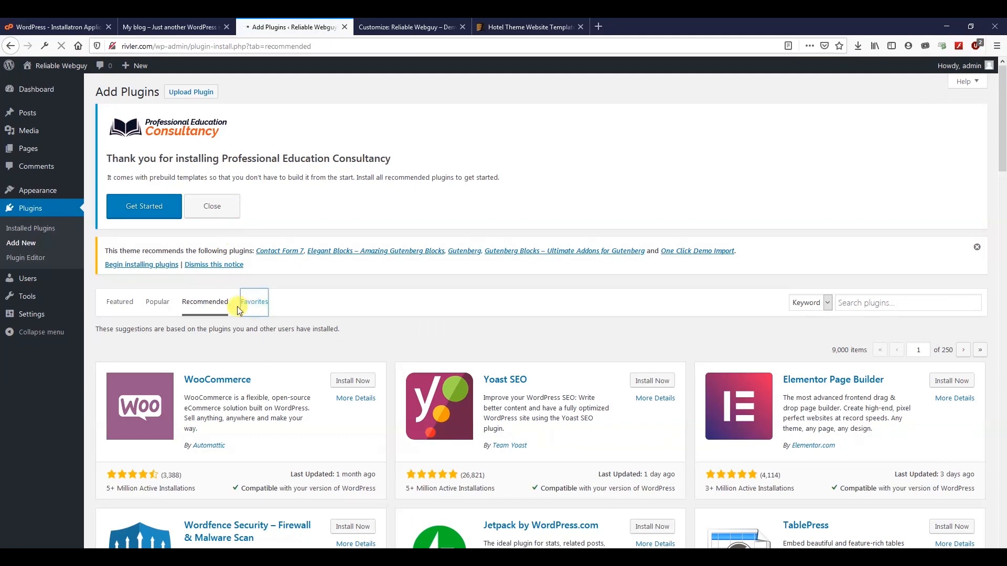
left_click(161, 311)
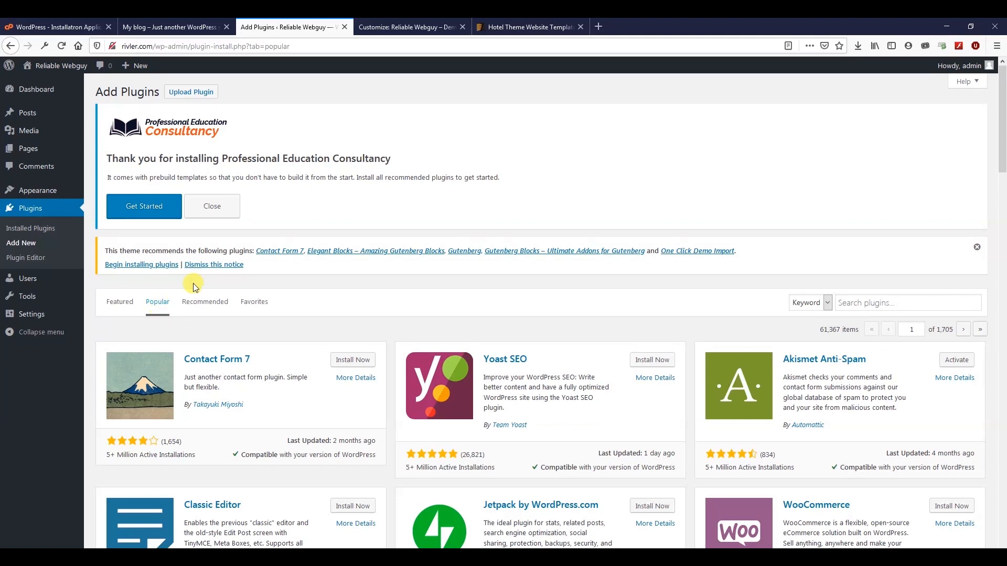
Search the plugin directory for "contact form" and examine Contact Form 7's rating, last update and compatibility
left_click(897, 304)
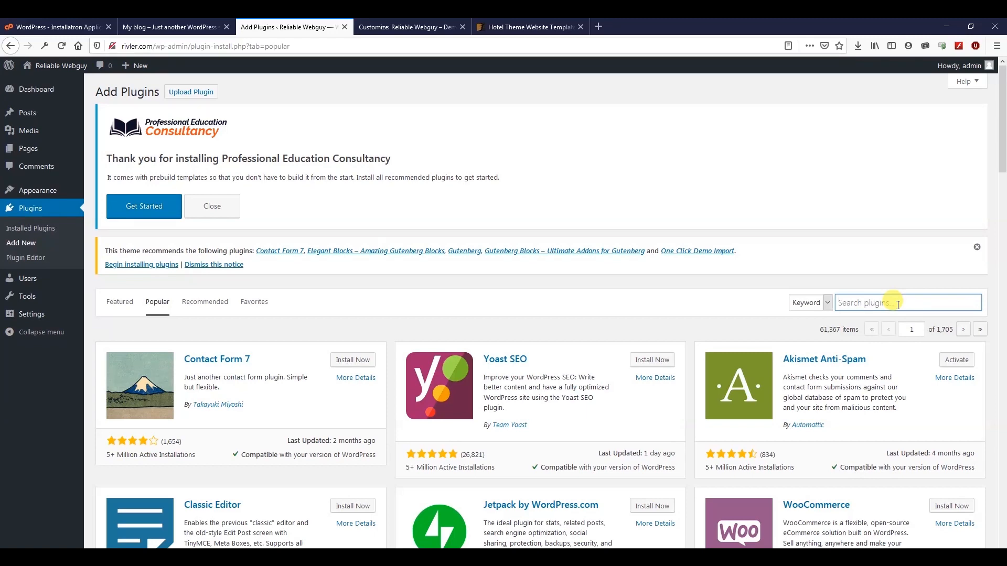
type("contac")
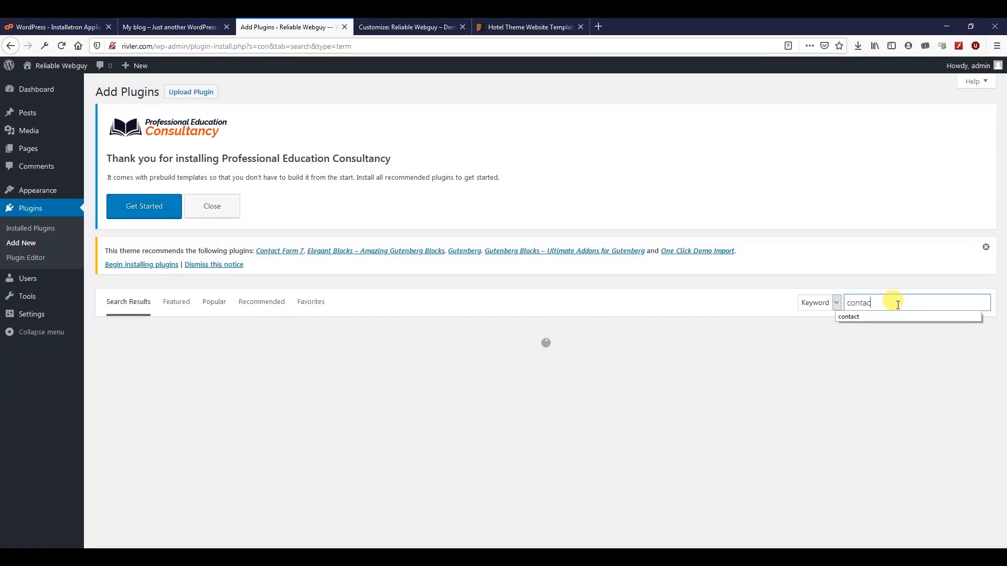
type("t form")
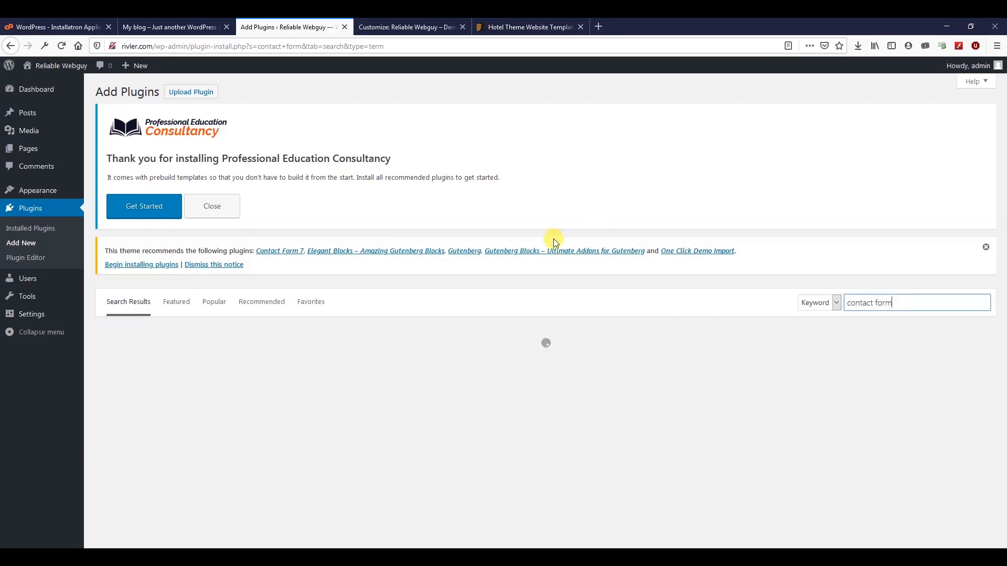
scroll(247, 367, "down", 3)
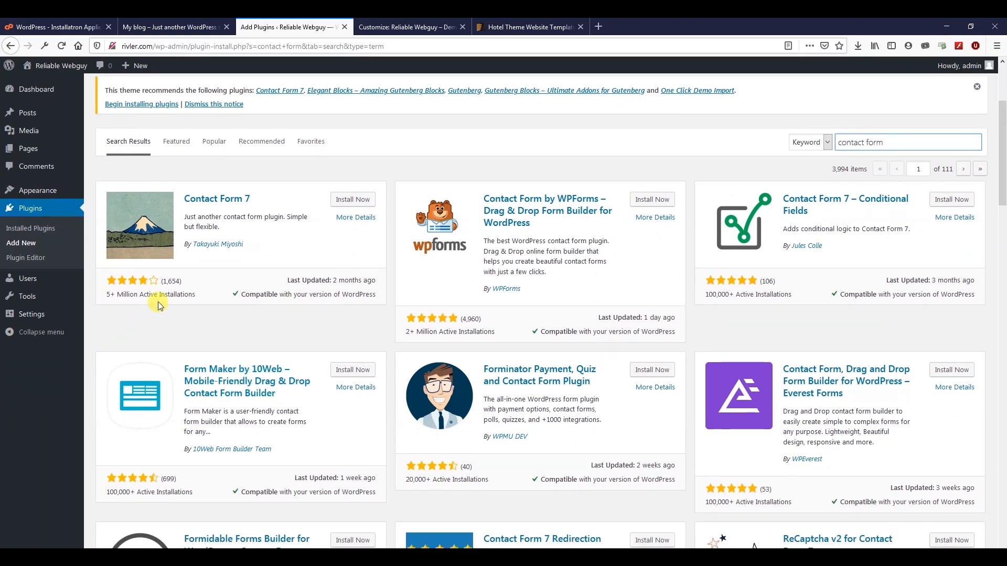
left_click(194, 281)
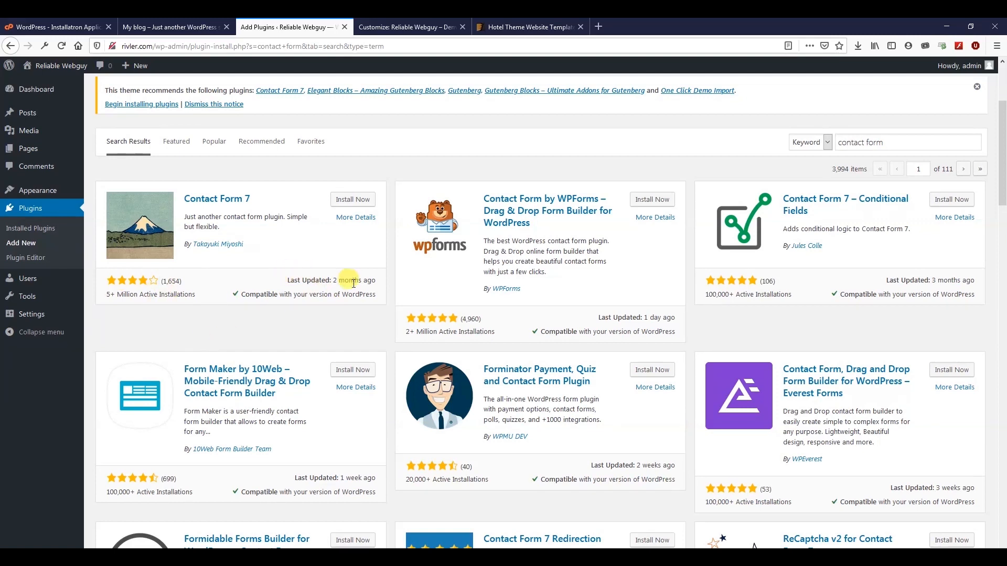
left_click_drag(289, 277, 379, 281)
left_click(302, 317)
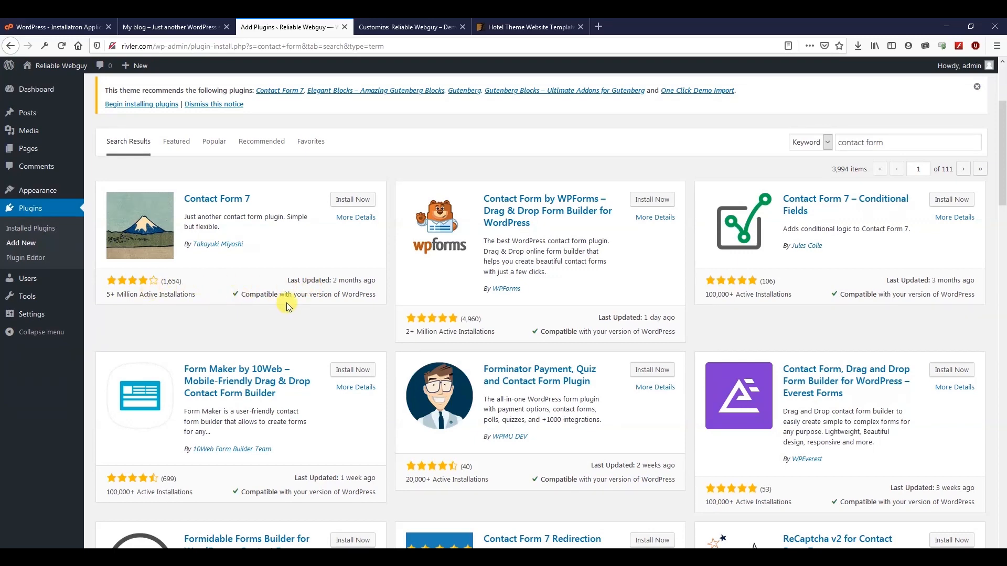
Search the plugin directory for "yoast", then install and activate the Yoast SEO plugin
scroll(852, 247, "up", 3)
left_click_drag(890, 298, 809, 296)
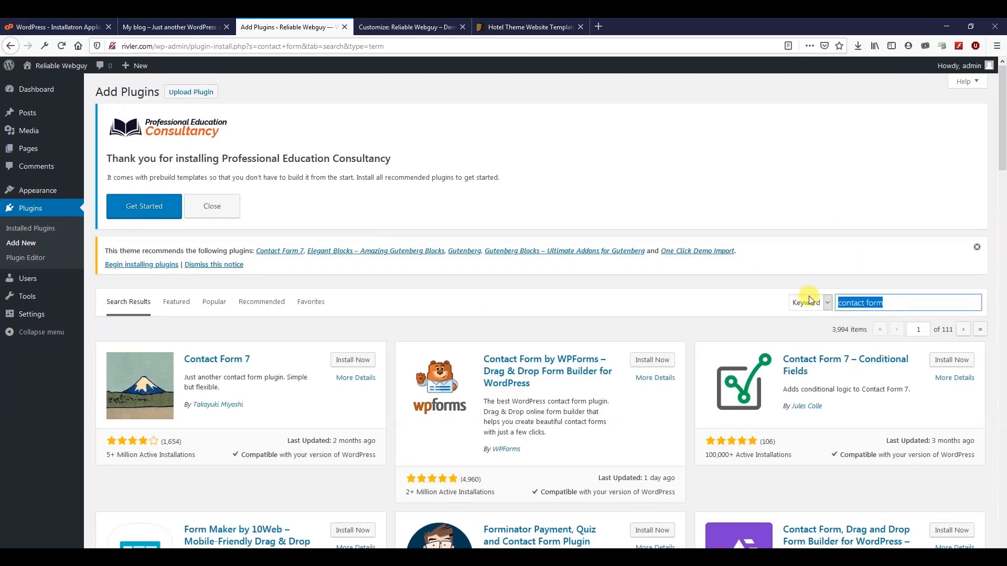
type("yoa")
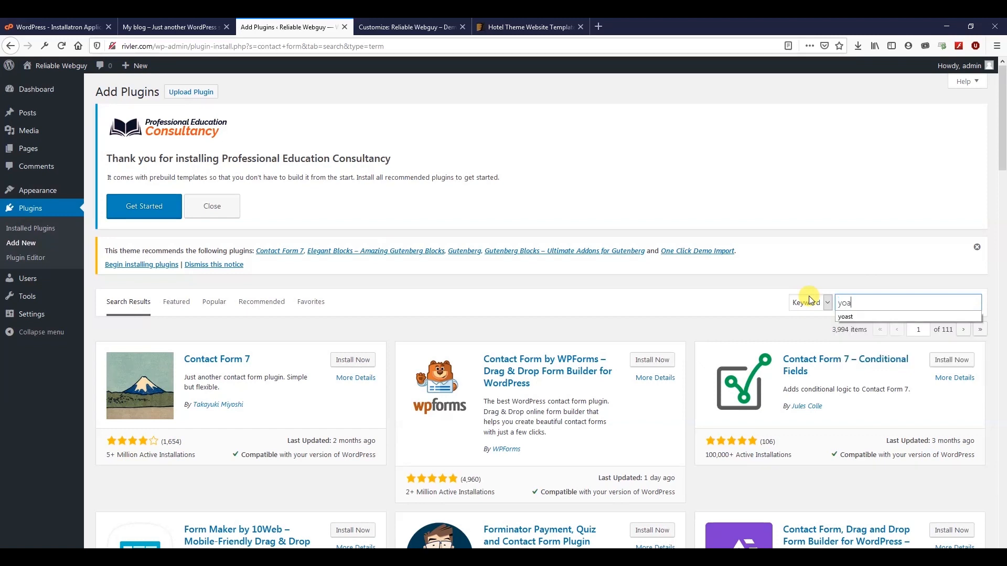
type("st")
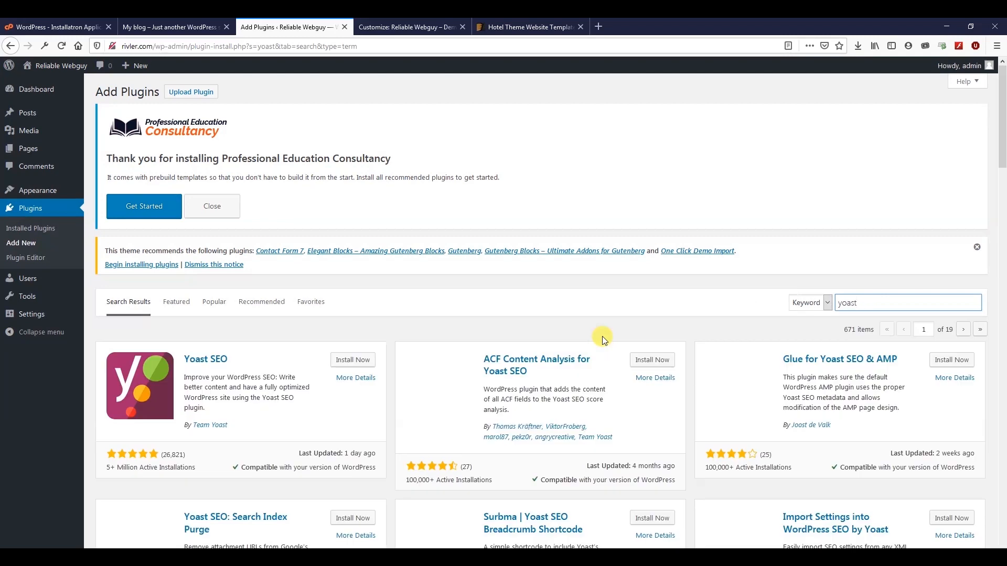
scroll(524, 367, "down", 2)
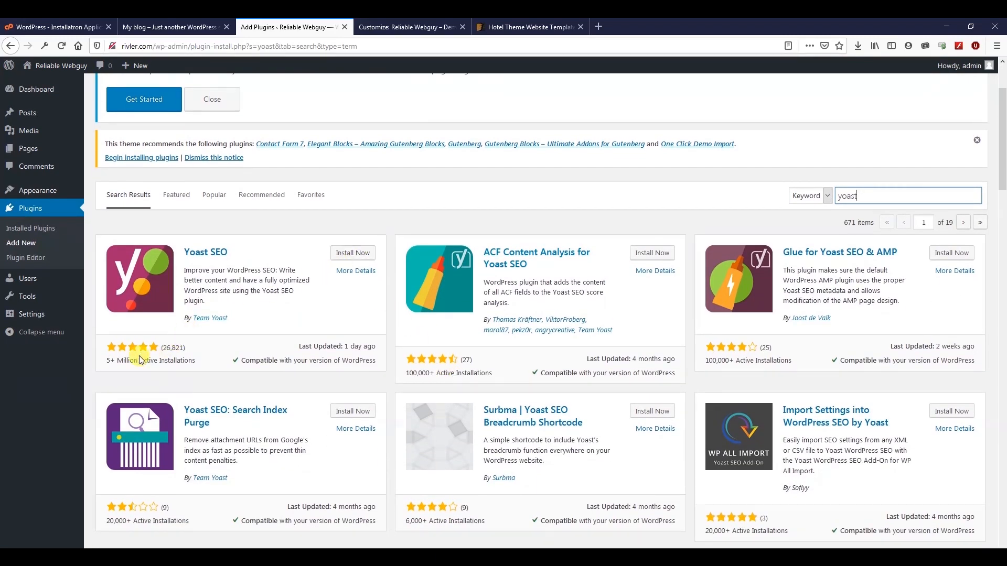
left_click(364, 253)
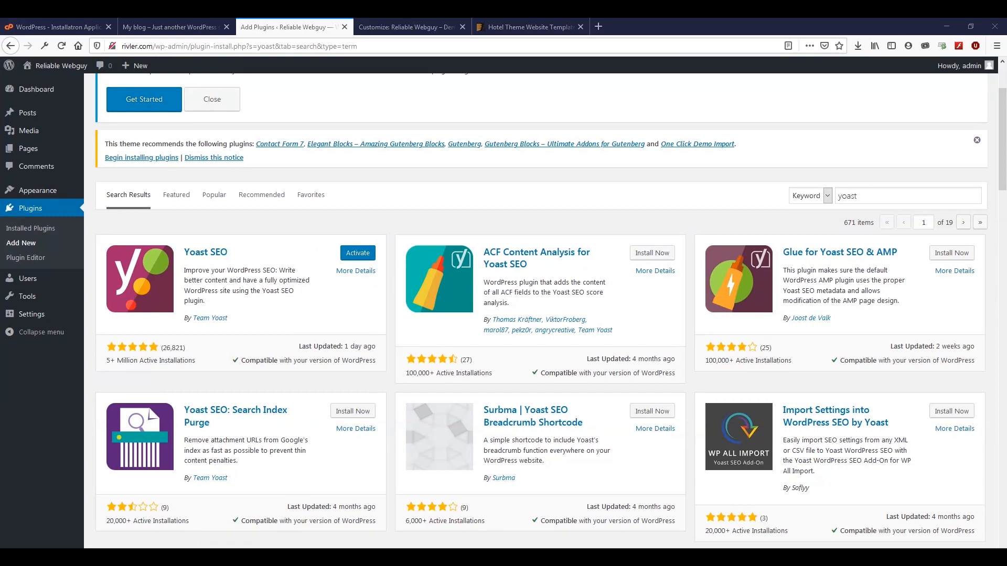
left_click(356, 253)
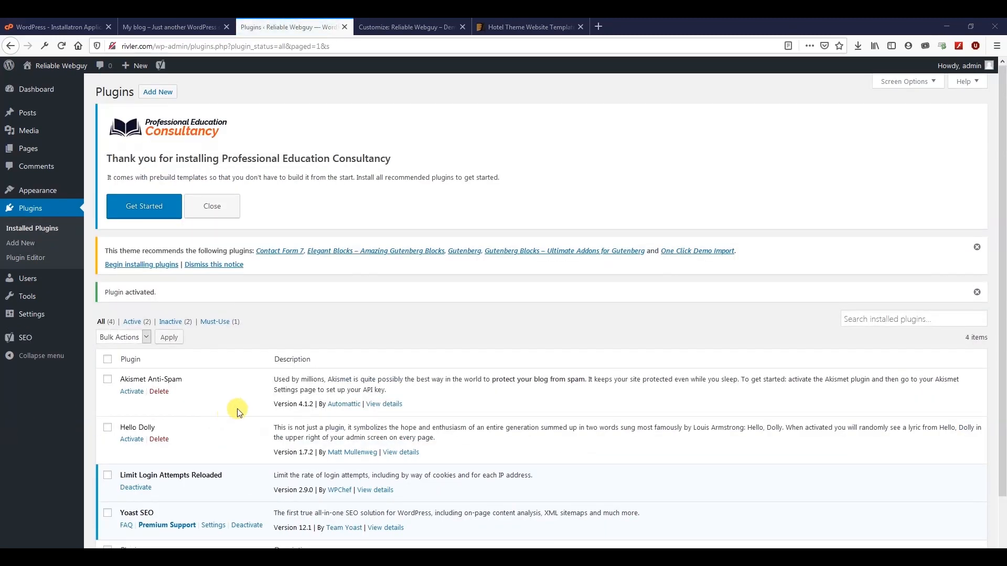
Open the Yoast SEO plugin's settings and look over its general dashboard
scroll(215, 422, "down", 2)
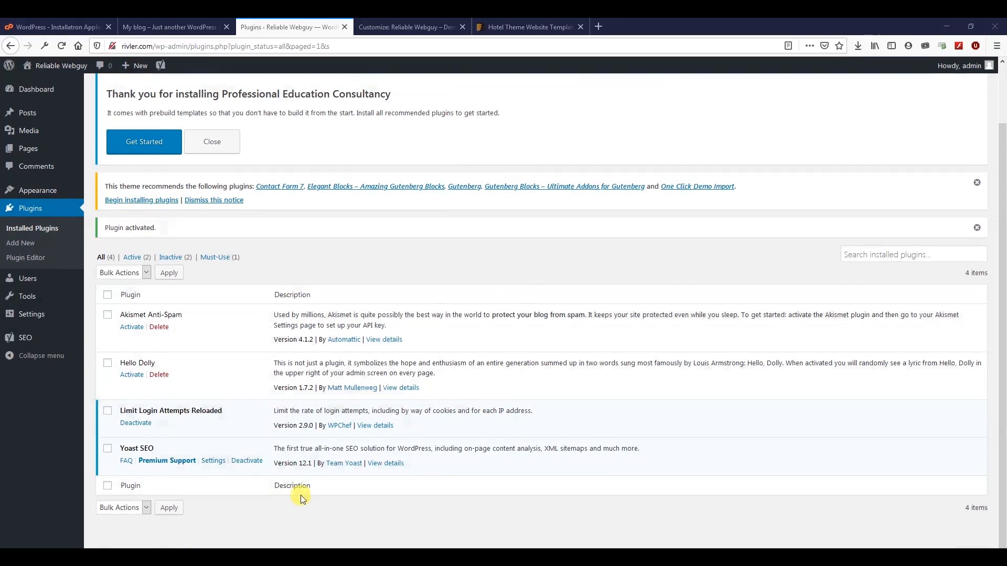
left_click(213, 460)
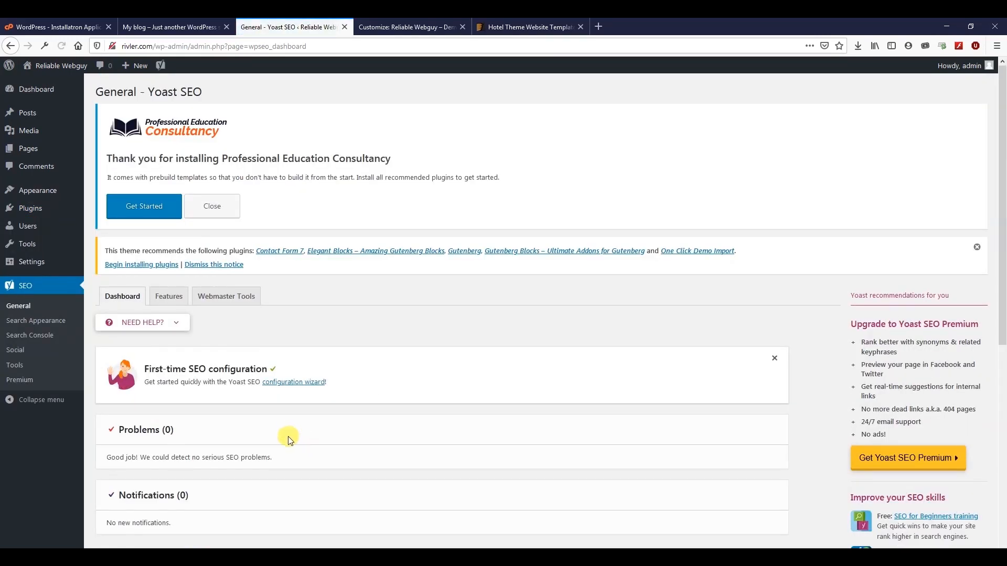
scroll(289, 440, "down", 7)
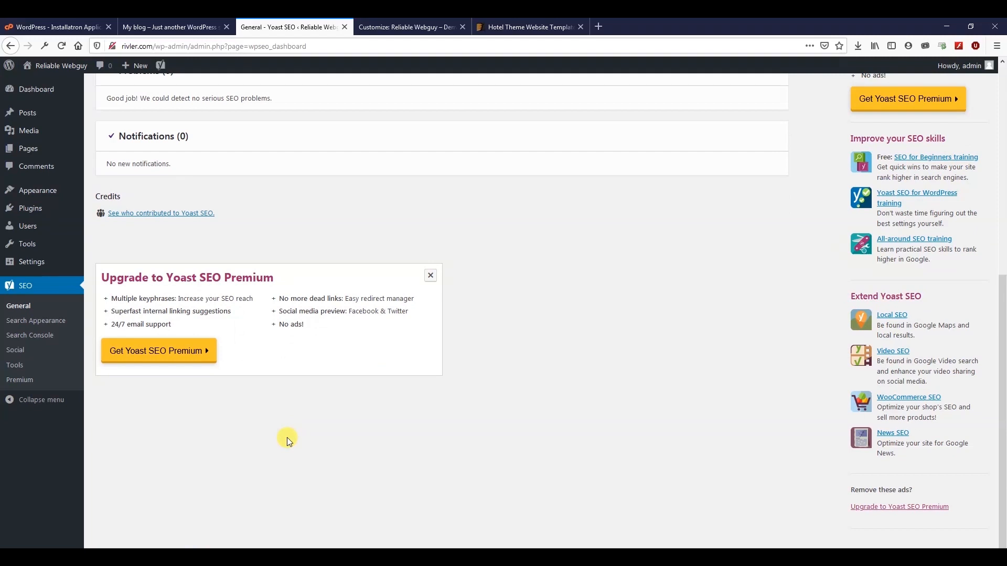
scroll(288, 437, "up", 6)
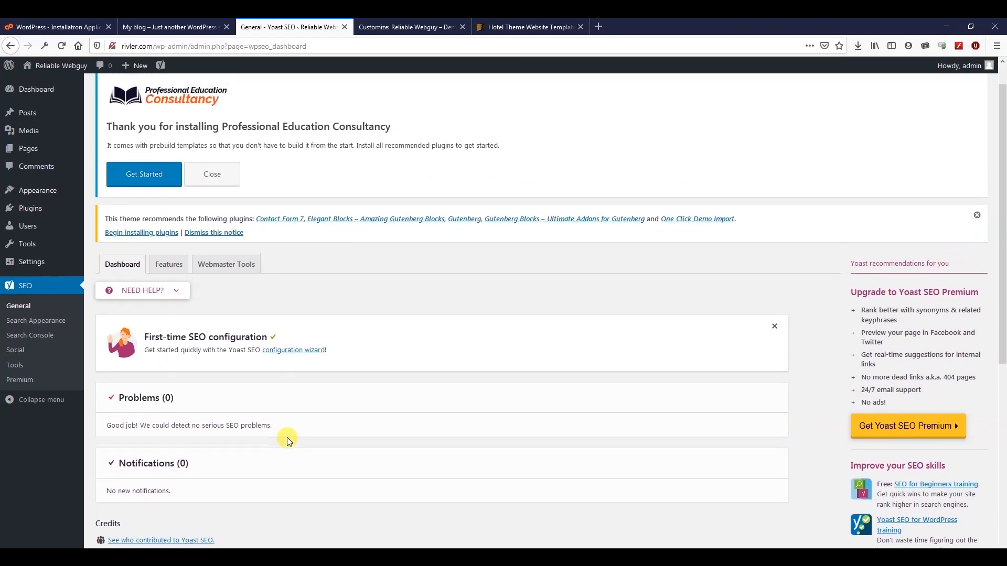
scroll(287, 437, "up", 1)
Examine Yoast SEO's feature toggles and the Webmaster Tools verification fields
left_click(179, 300)
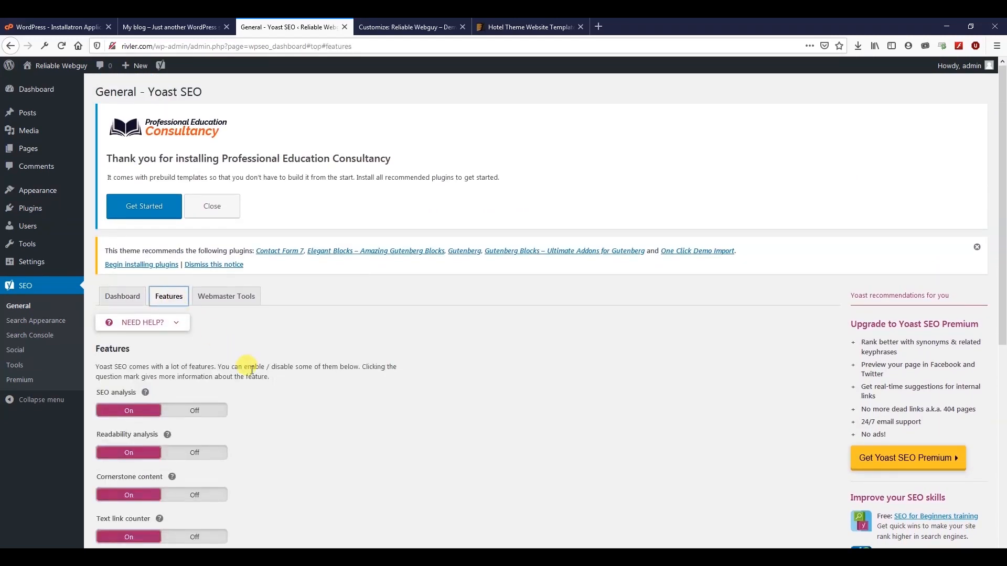
scroll(243, 399, "down", 4)
scroll(251, 374, "up", 2)
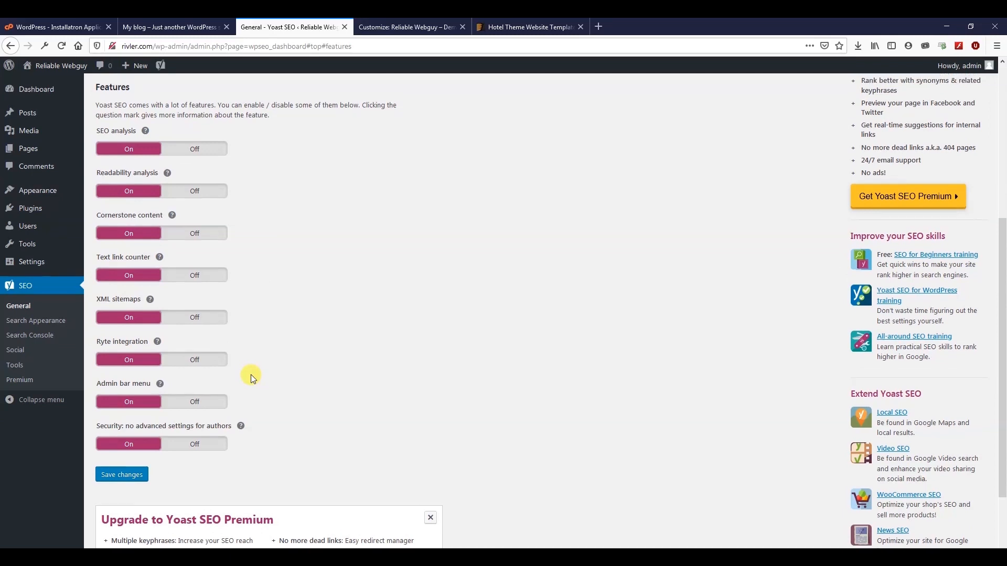
left_click(240, 138)
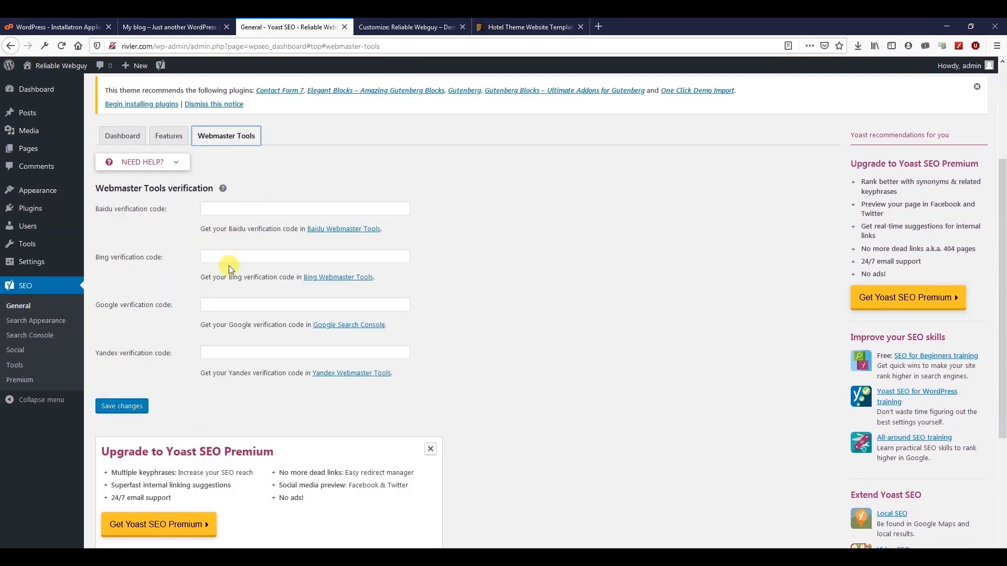
scroll(218, 303, "down", 4)
scroll(219, 304, "up", 7)
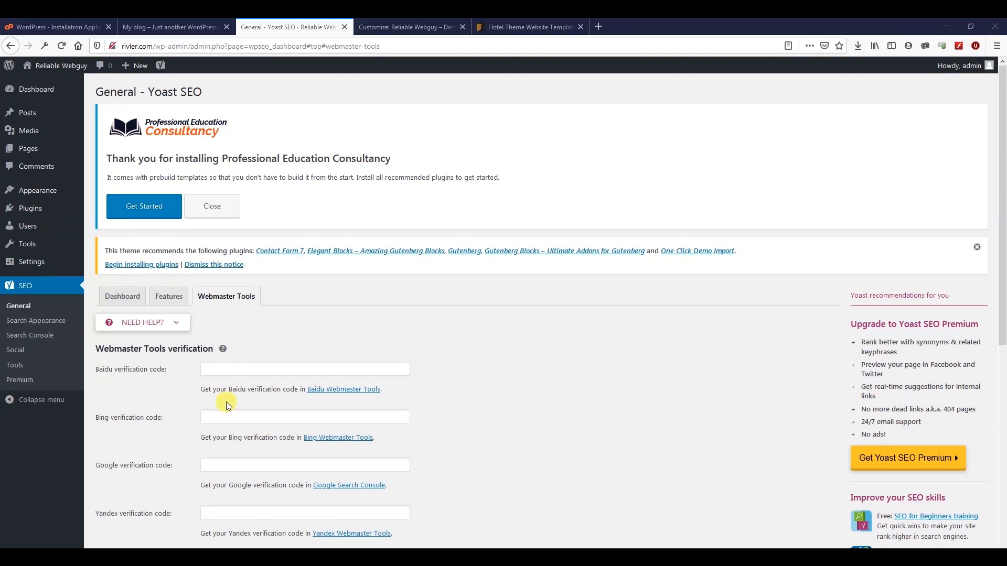
Search the plugin directory for "elementor", then install and activate Elementor Page Builder
mouse_move(21, 208)
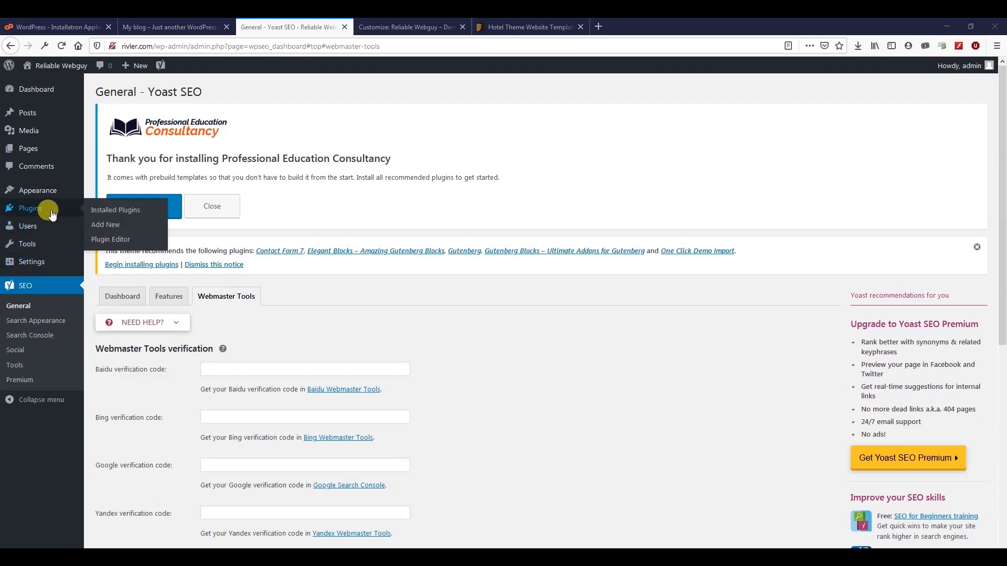
left_click(113, 225)
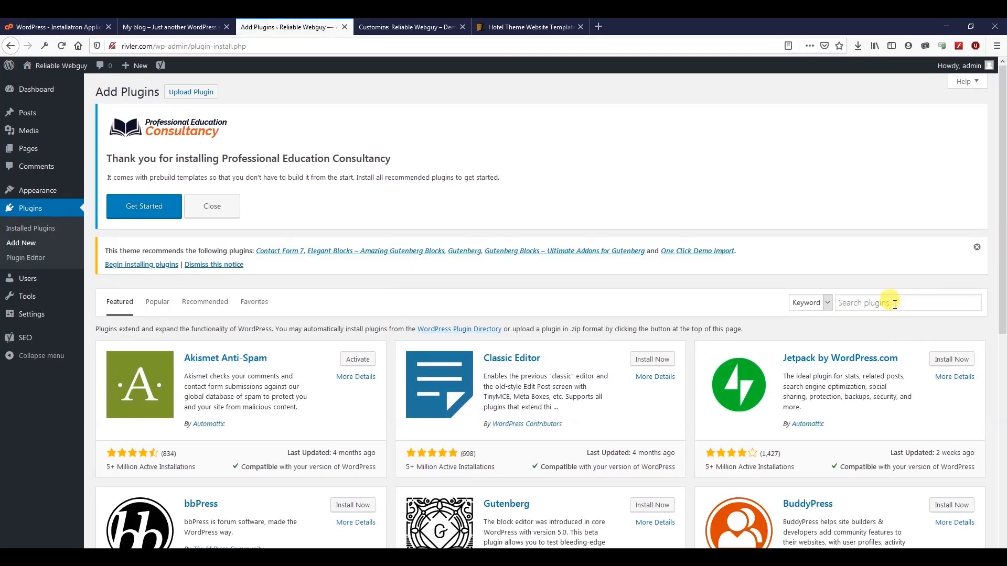
left_click(894, 305)
type("elementor")
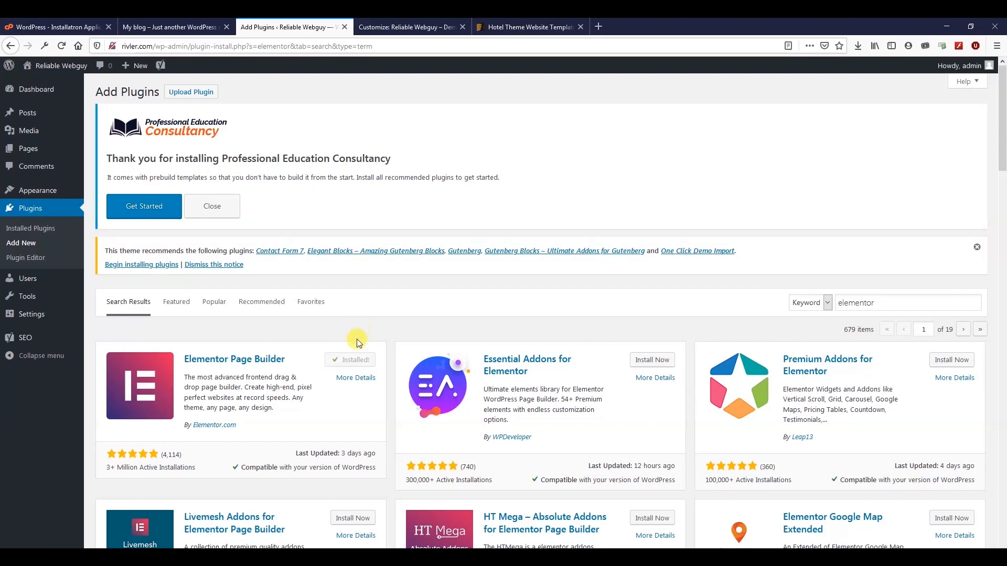
left_click(356, 361)
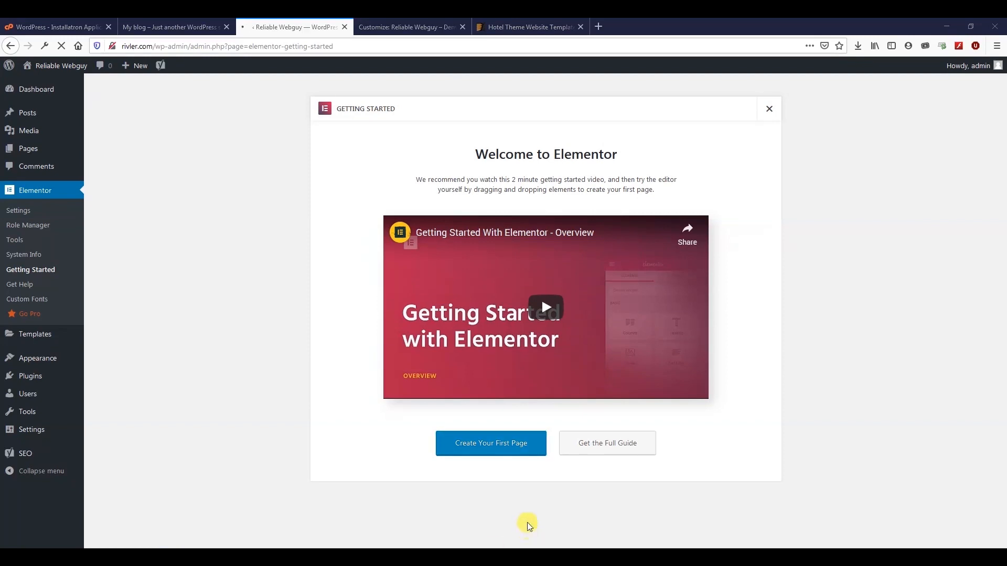
Create a first page with Elementor from its welcome screen and look through the available widgets
left_click(492, 441)
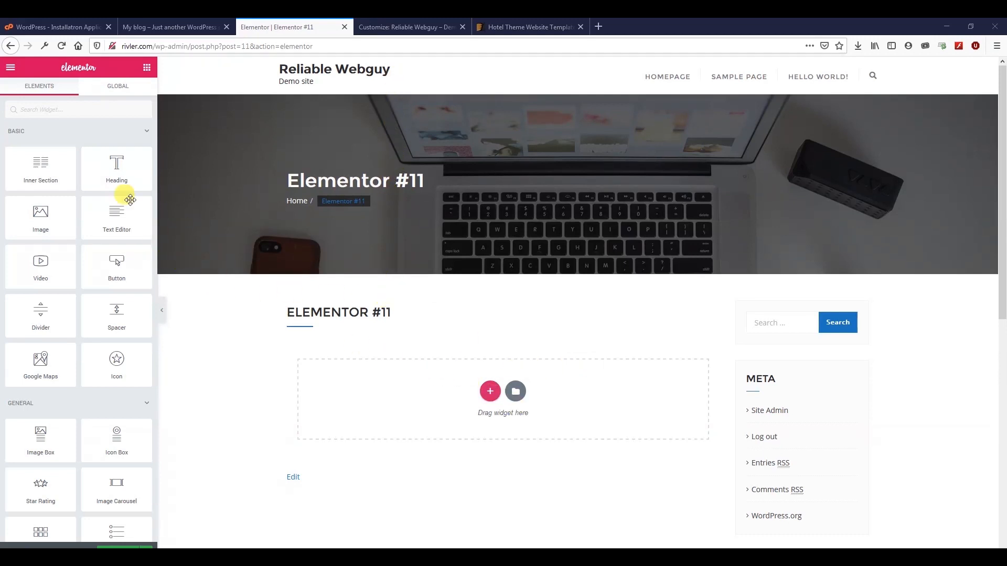
scroll(73, 285, "down", 5)
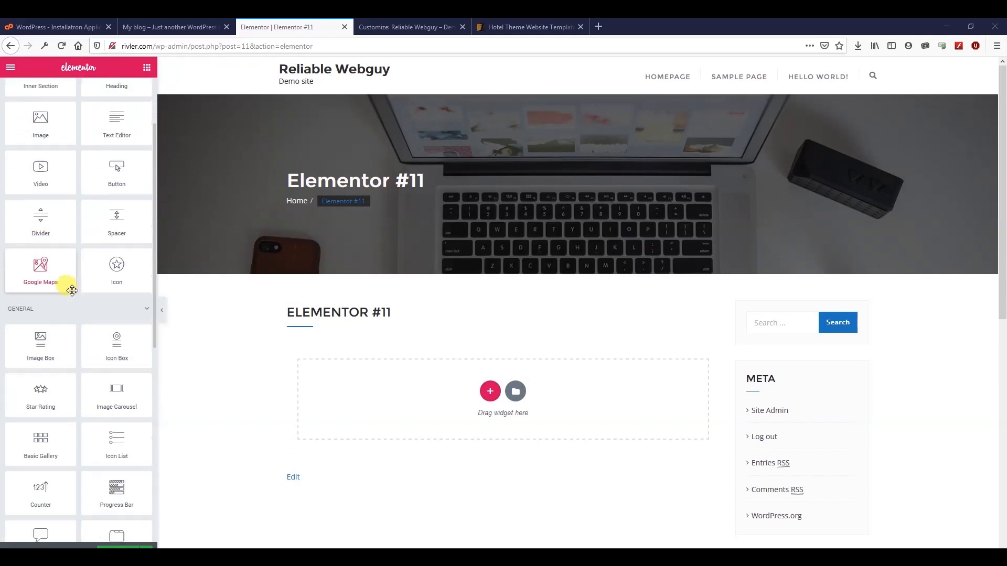
scroll(71, 291, "down", 3)
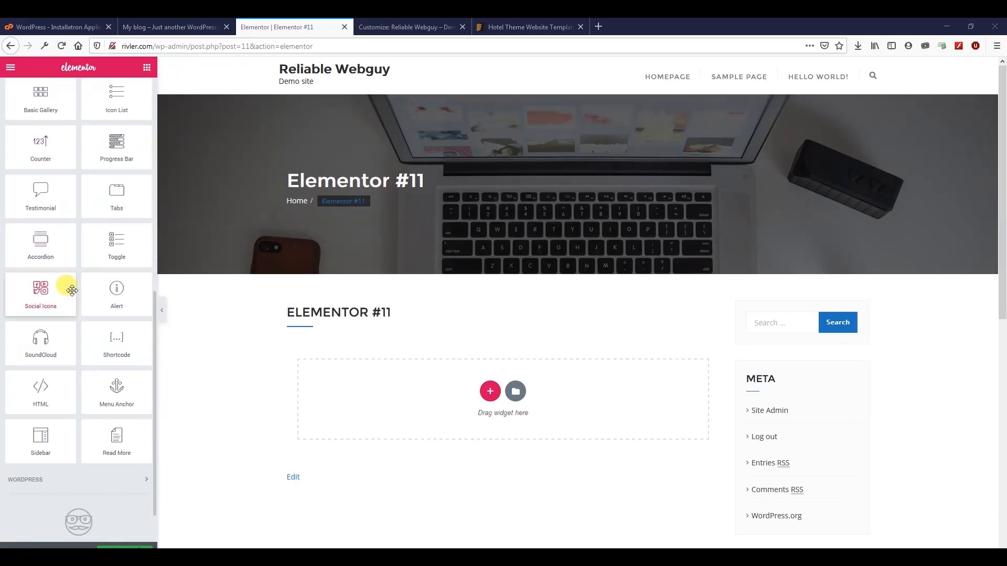
Add a Heading widget to the empty page area, set its text to "Reliable Webguy", and publish the page
scroll(71, 290, "up", 7)
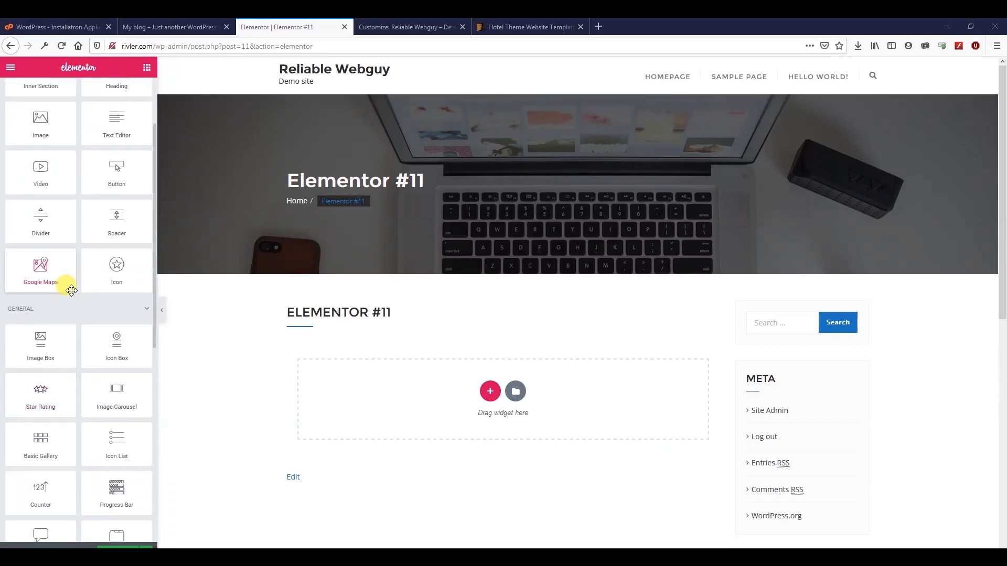
scroll(72, 290, "up", 2)
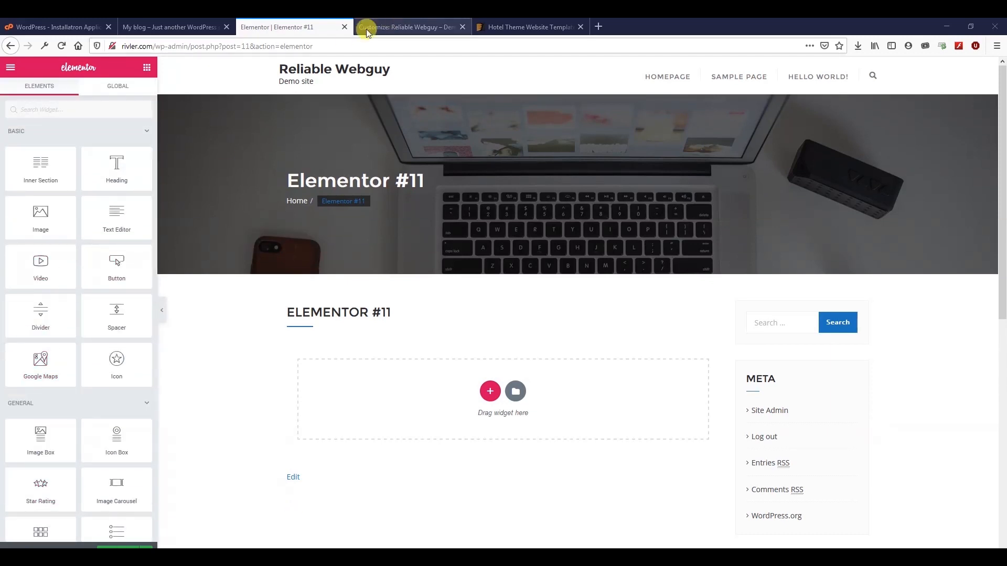
left_click_drag(116, 166, 461, 414)
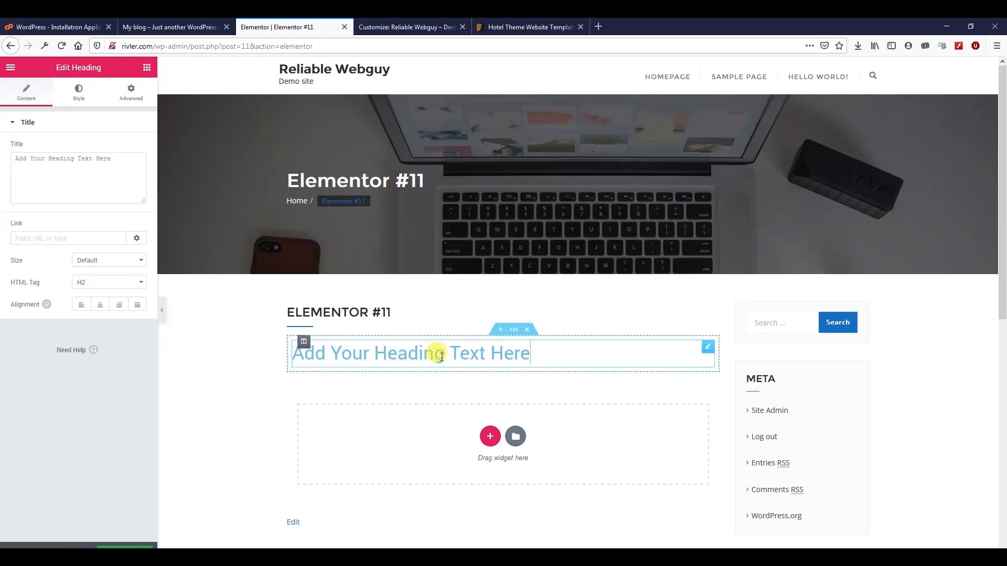
type("le")
key("ctrl+a")
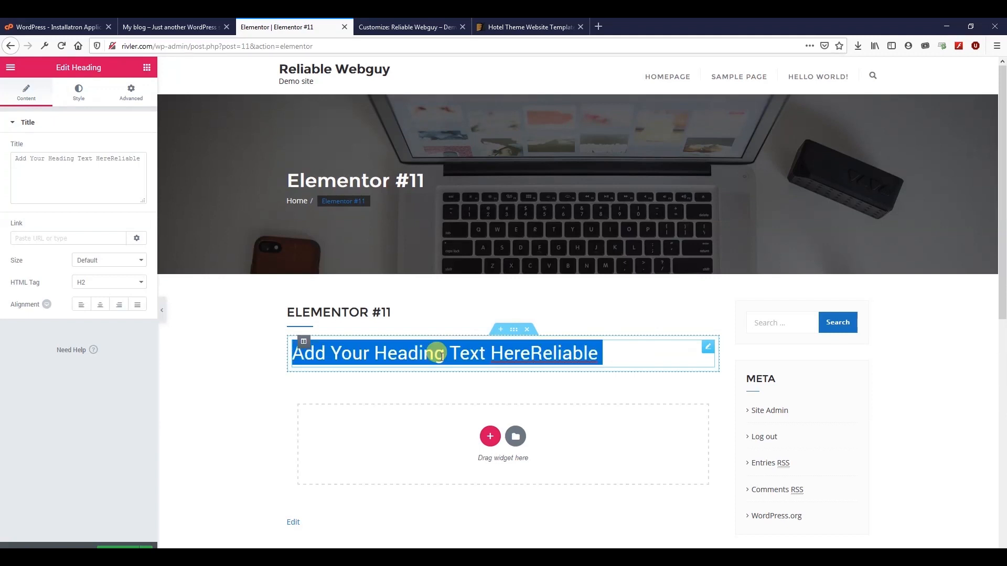
type("Reliable Webguy")
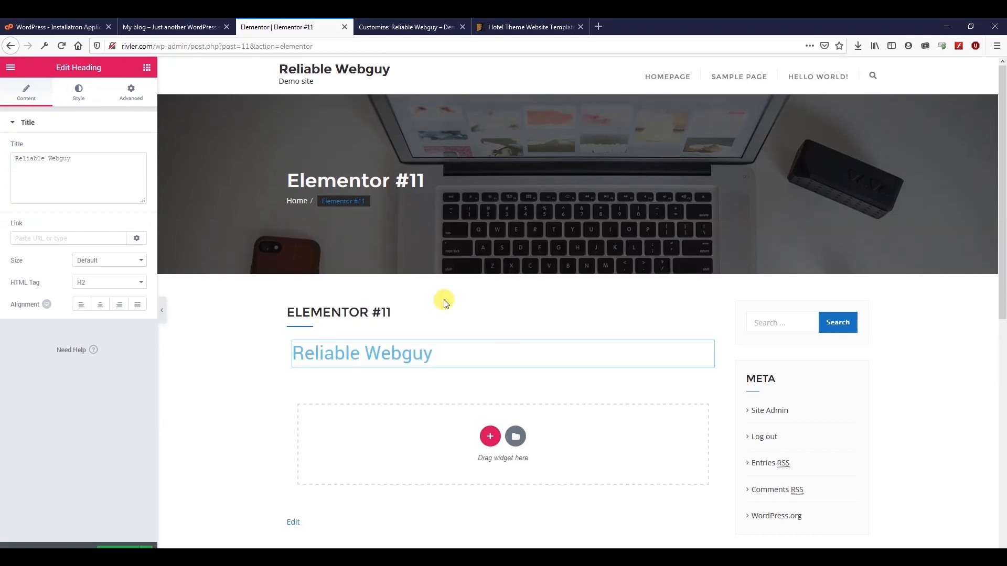
left_click(117, 547)
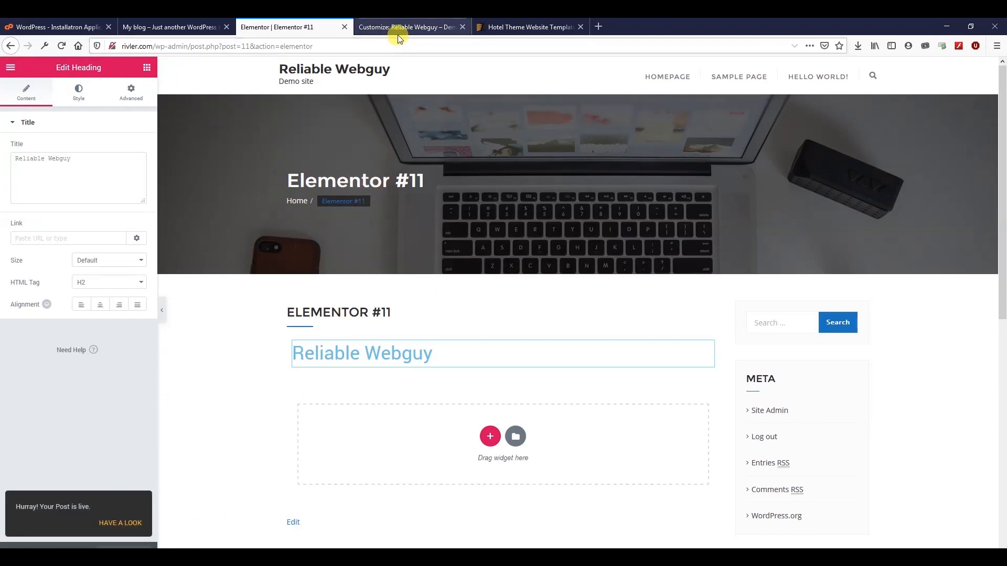
Add a Video widget to the page directly below the "Reliable Webguy" heading
left_click(147, 67)
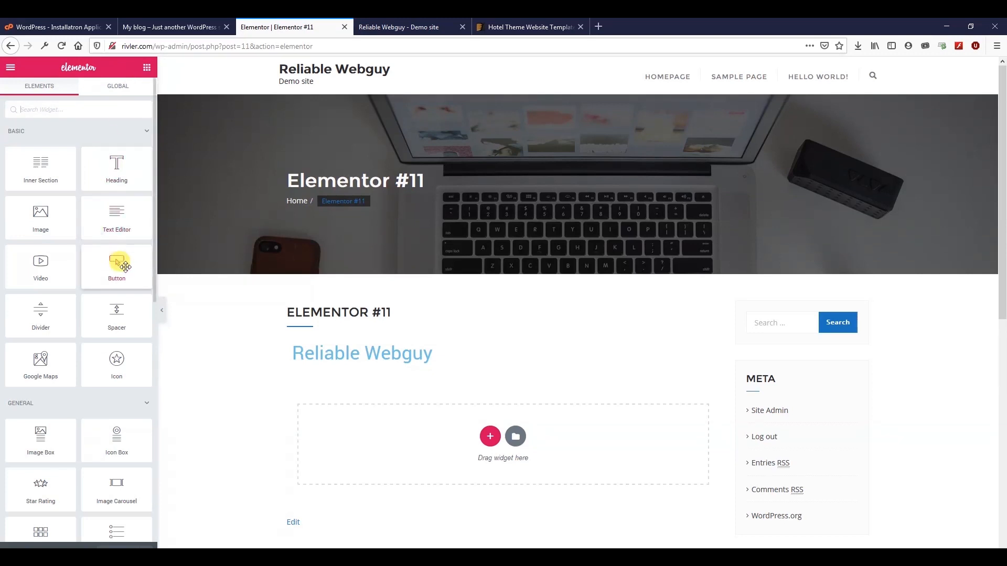
scroll(285, 309, "down", 6)
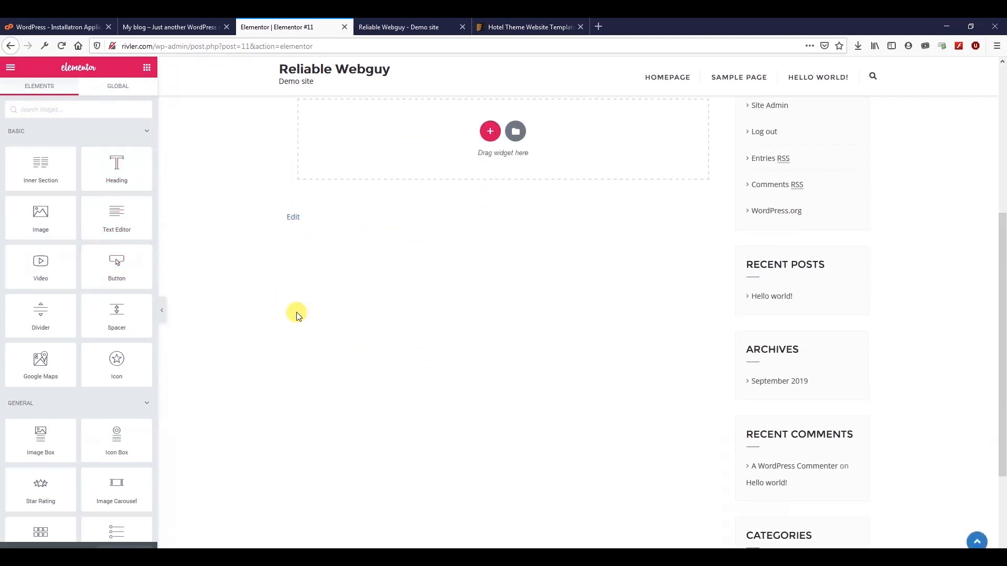
scroll(296, 314, "up", 6)
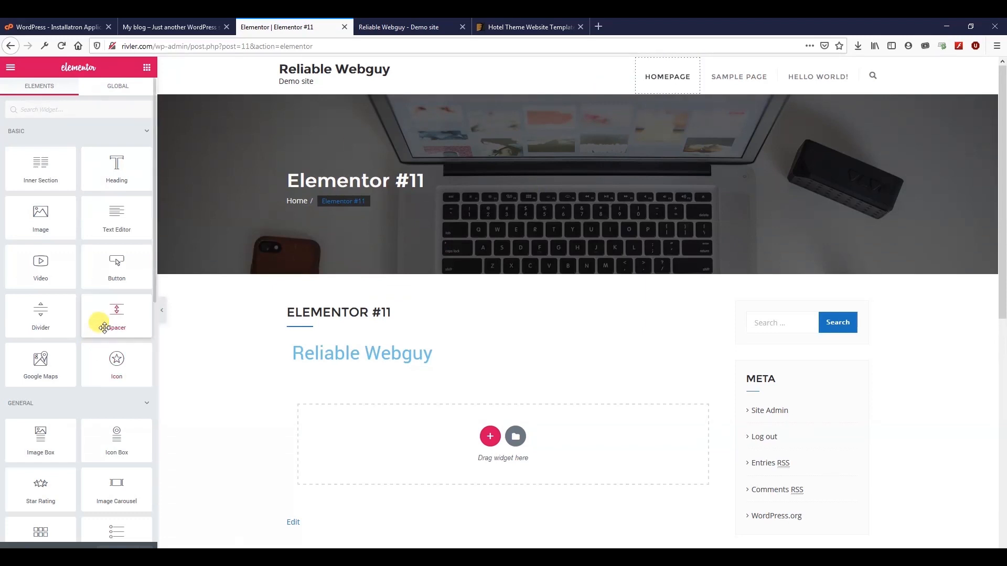
left_click_drag(27, 260, 433, 419)
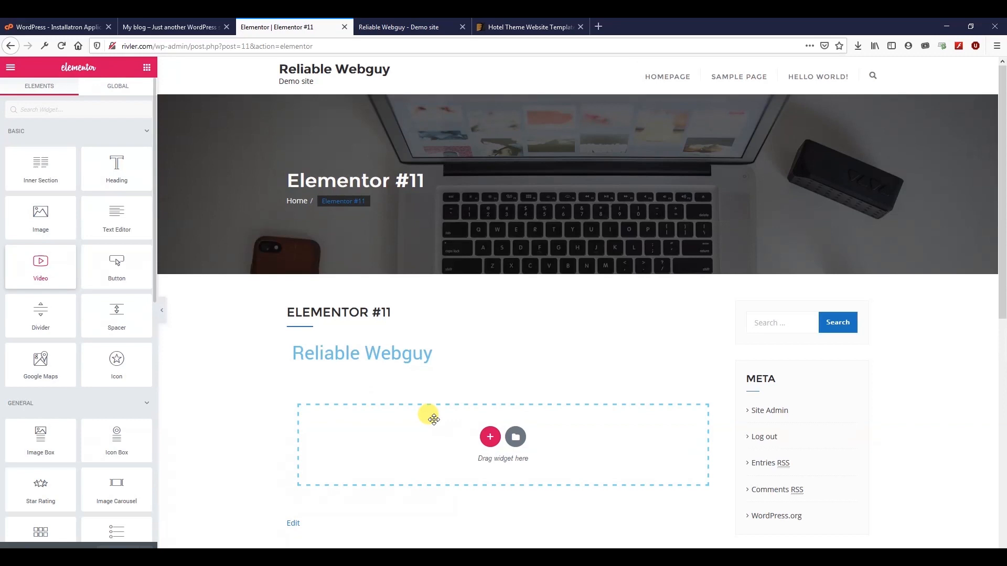
scroll(240, 416, "down", 4)
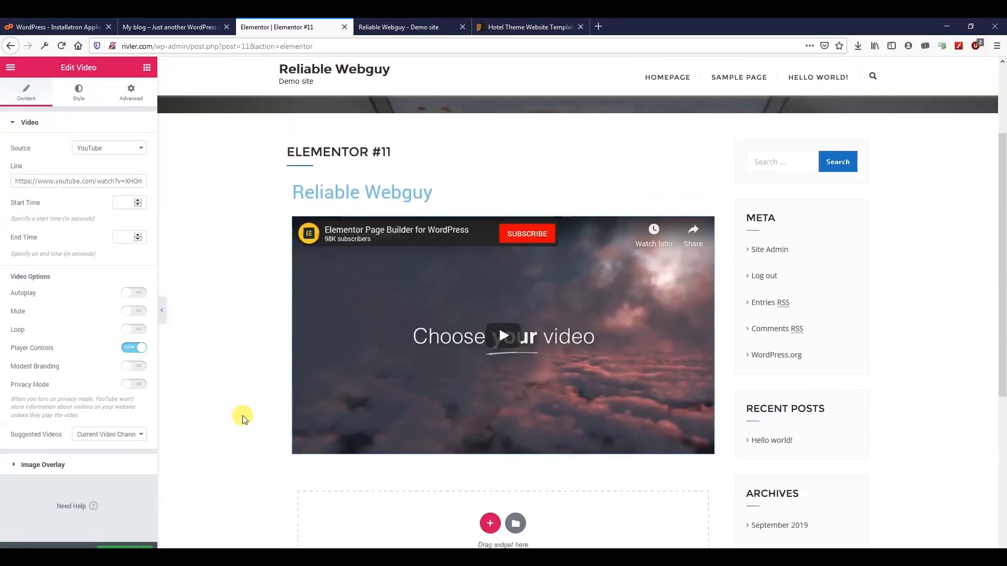